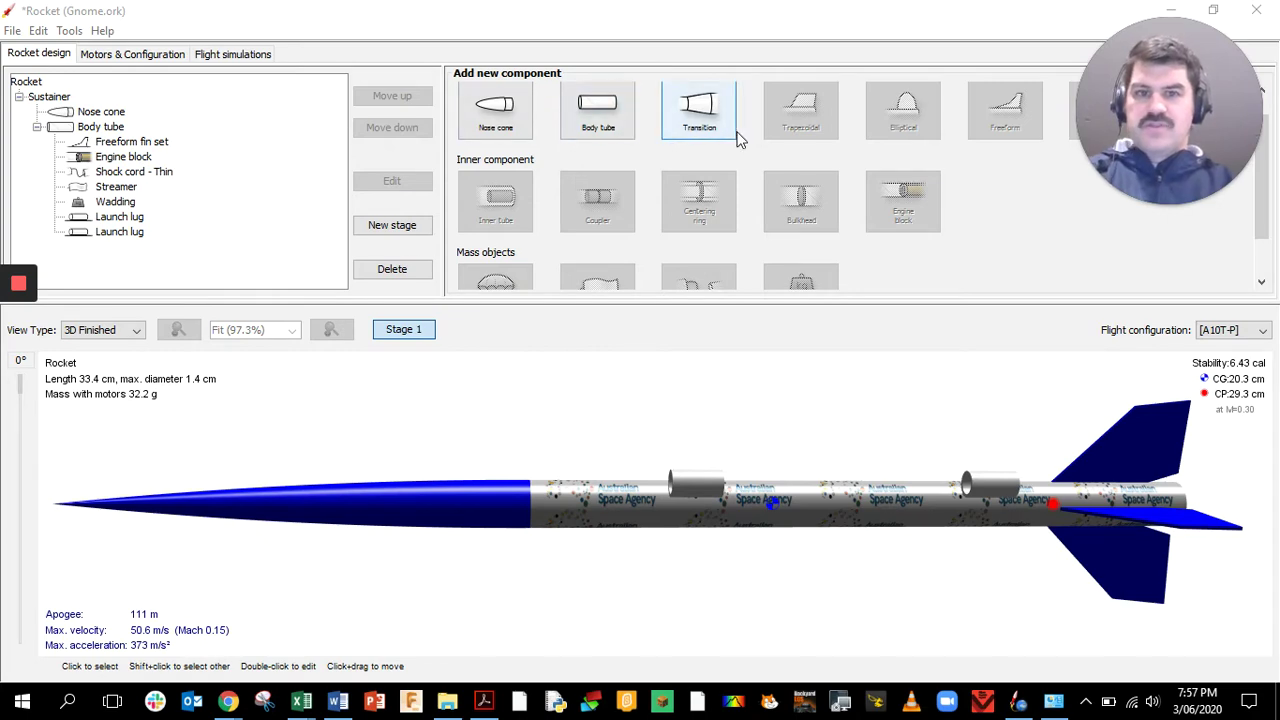
# Preview the rocket in 2D side view, back view and plain 3D figure view
pyautogui.moveTo(631, 493); pyautogui.dragTo(593, 556)
pyautogui.click(137, 330)
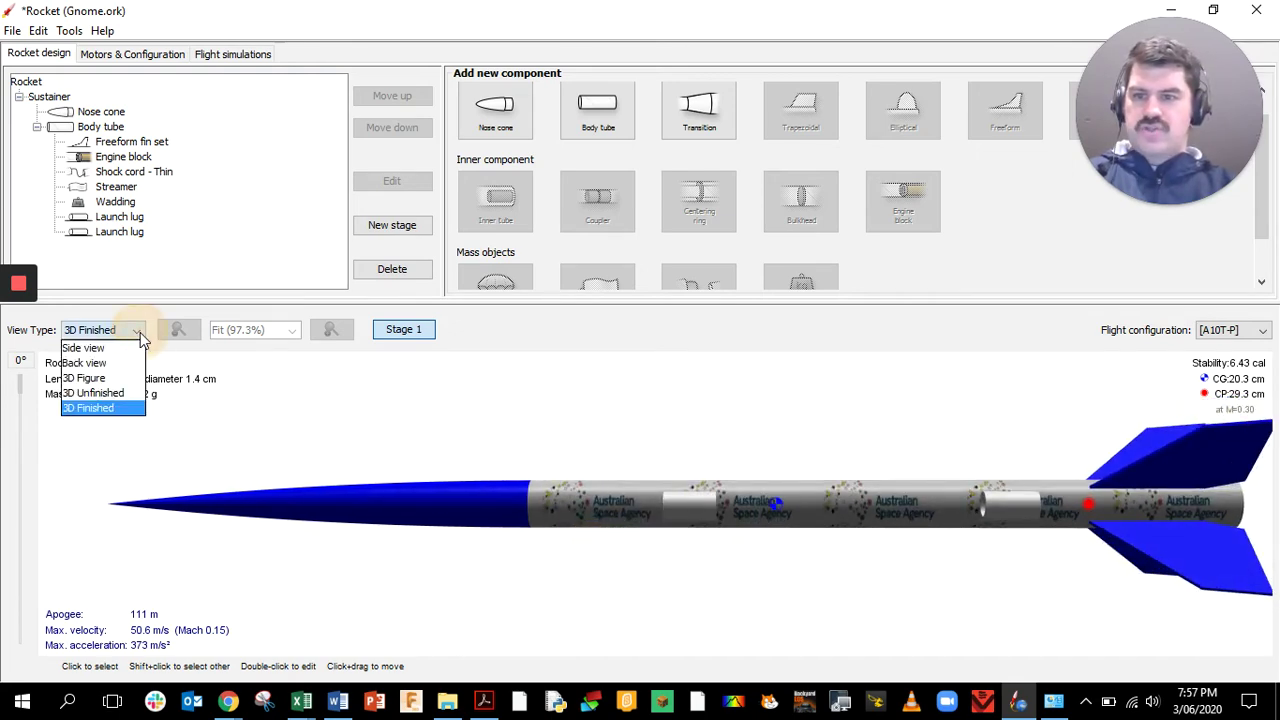
pyautogui.click(113, 350)
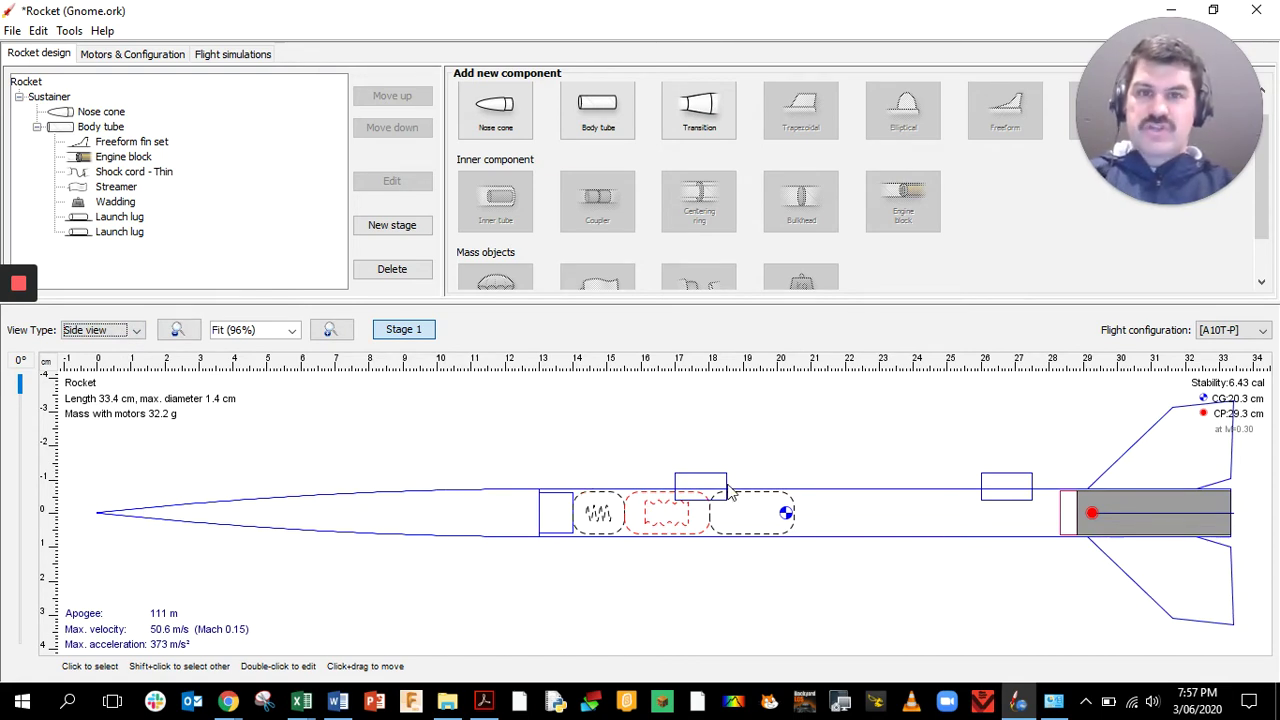
pyautogui.click(134, 332)
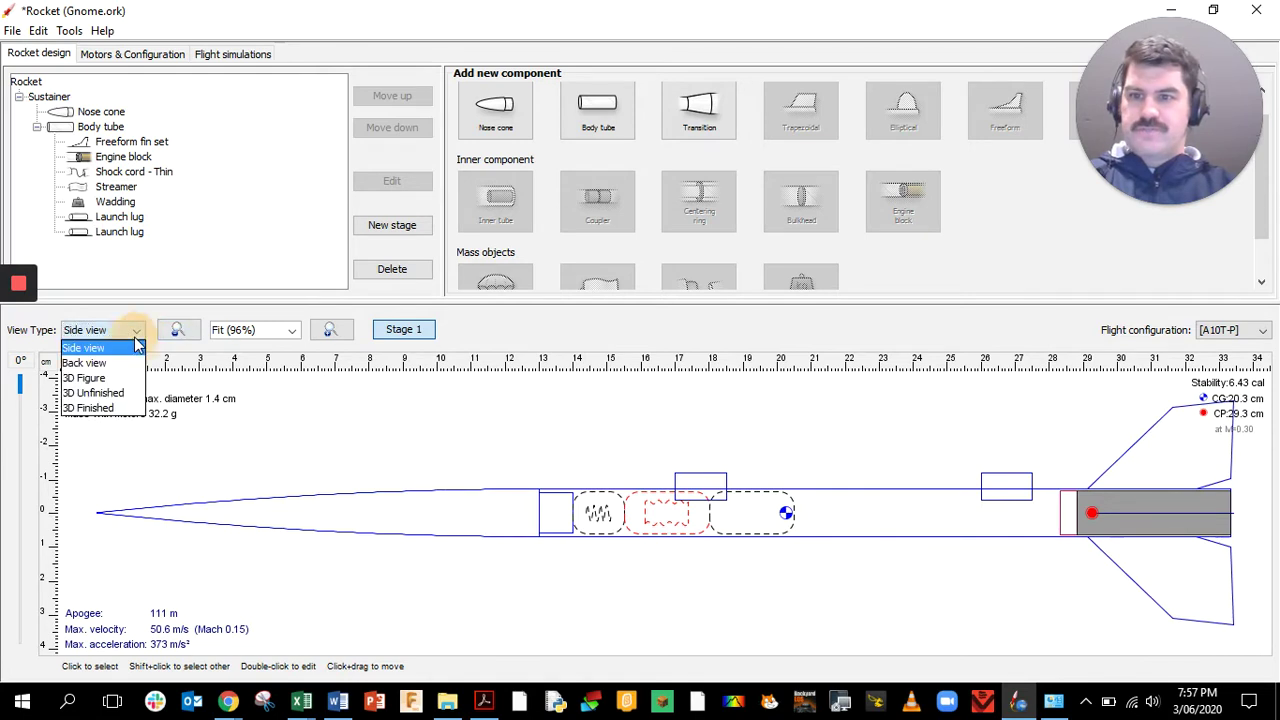
pyautogui.click(115, 366)
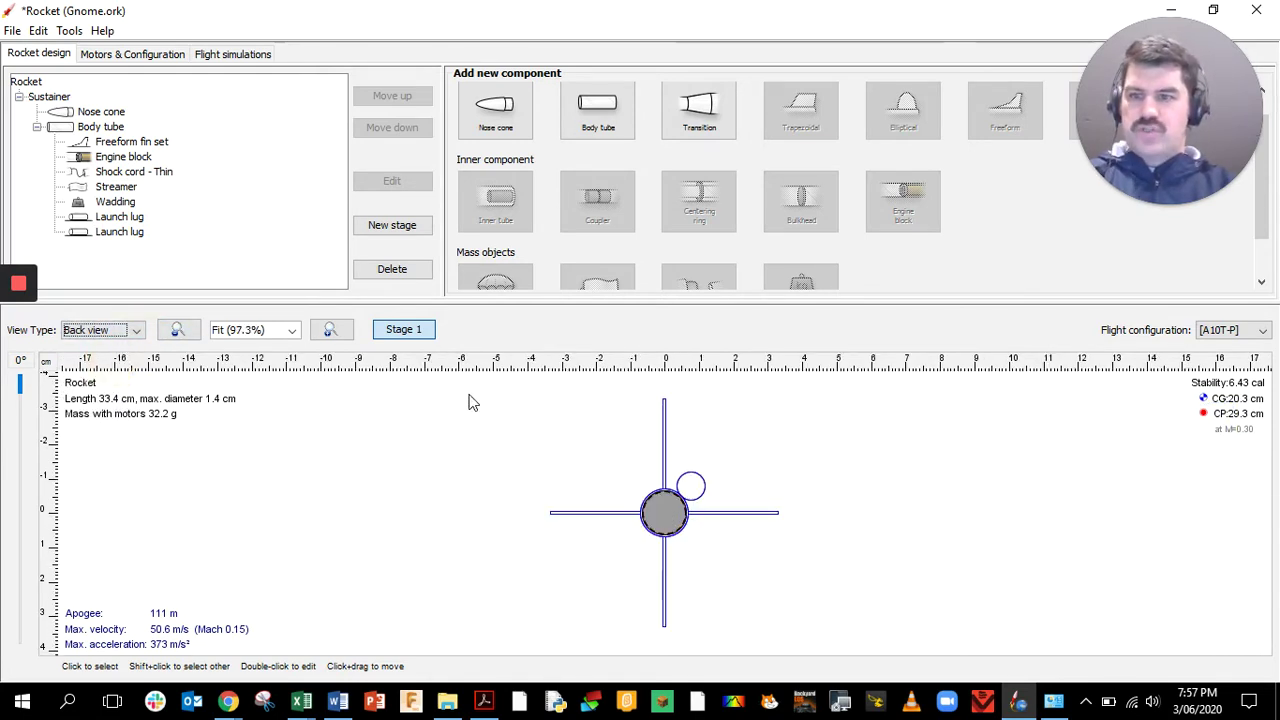
pyautogui.click(139, 332)
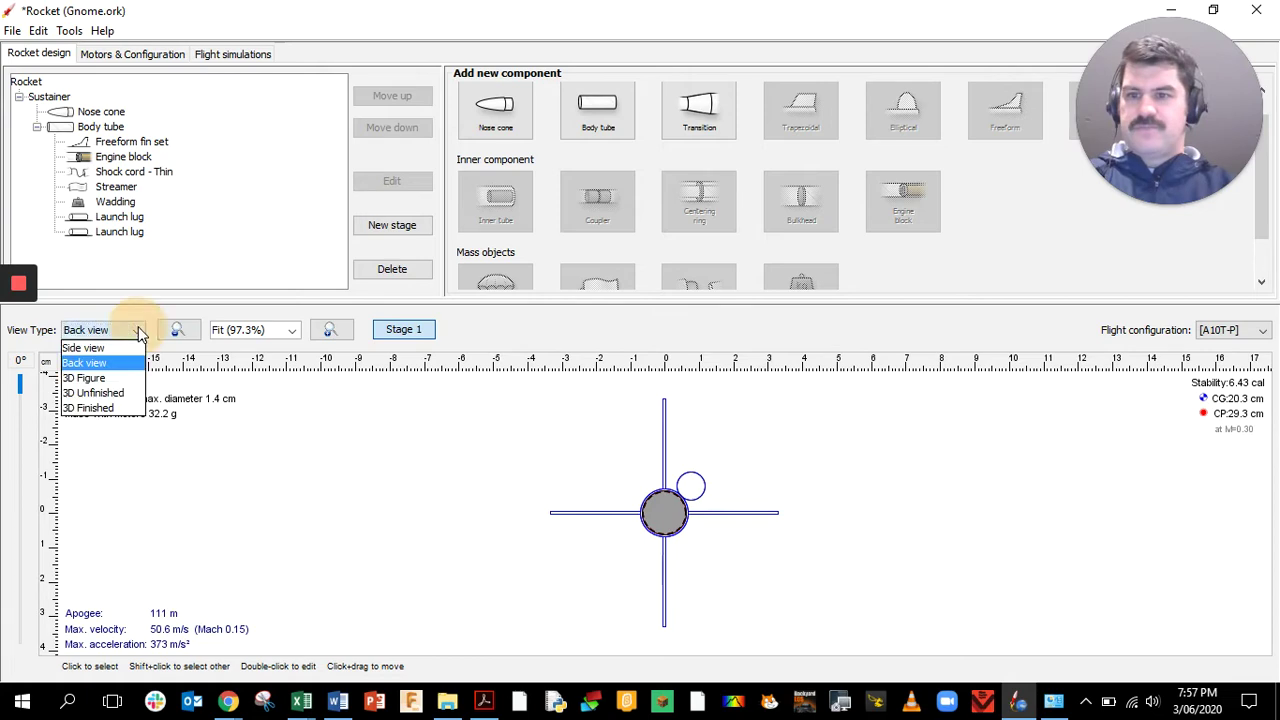
pyautogui.click(110, 378)
# Inspect the 3D rocket with unfinished textures, then fully painted with decals
pyautogui.click(488, 493)
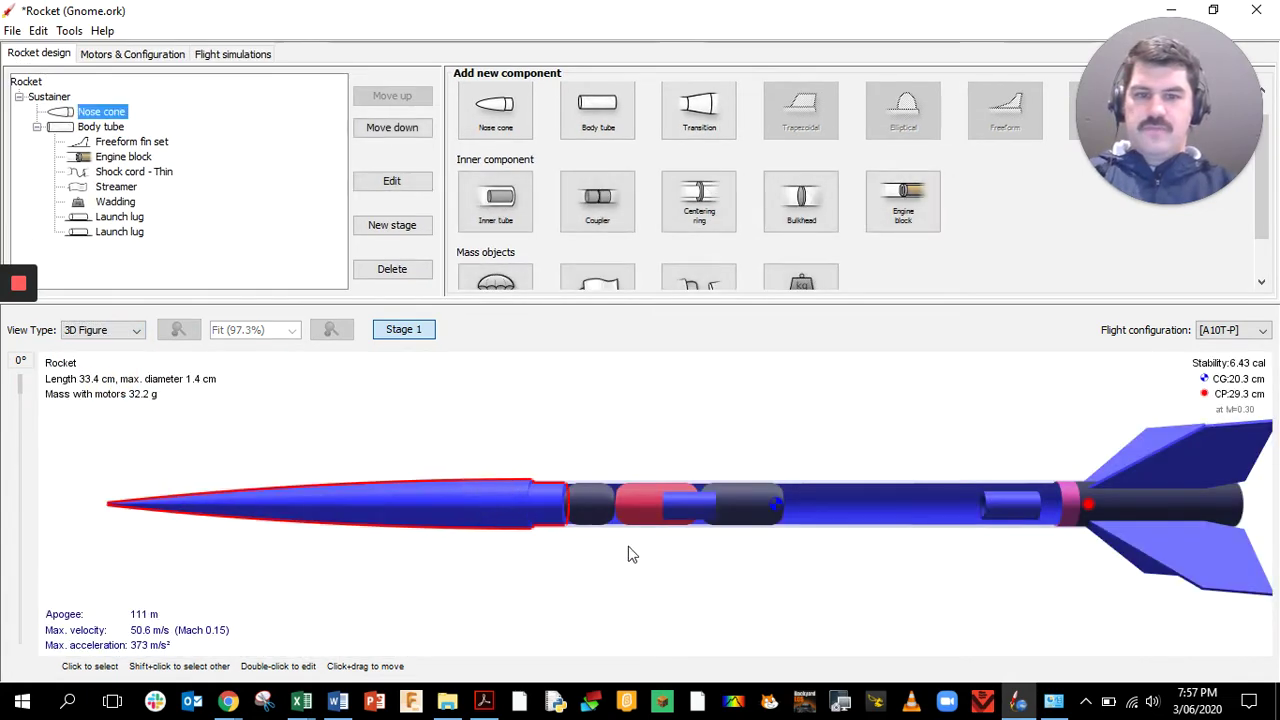
pyautogui.moveTo(565, 530); pyautogui.dragTo(591, 551)
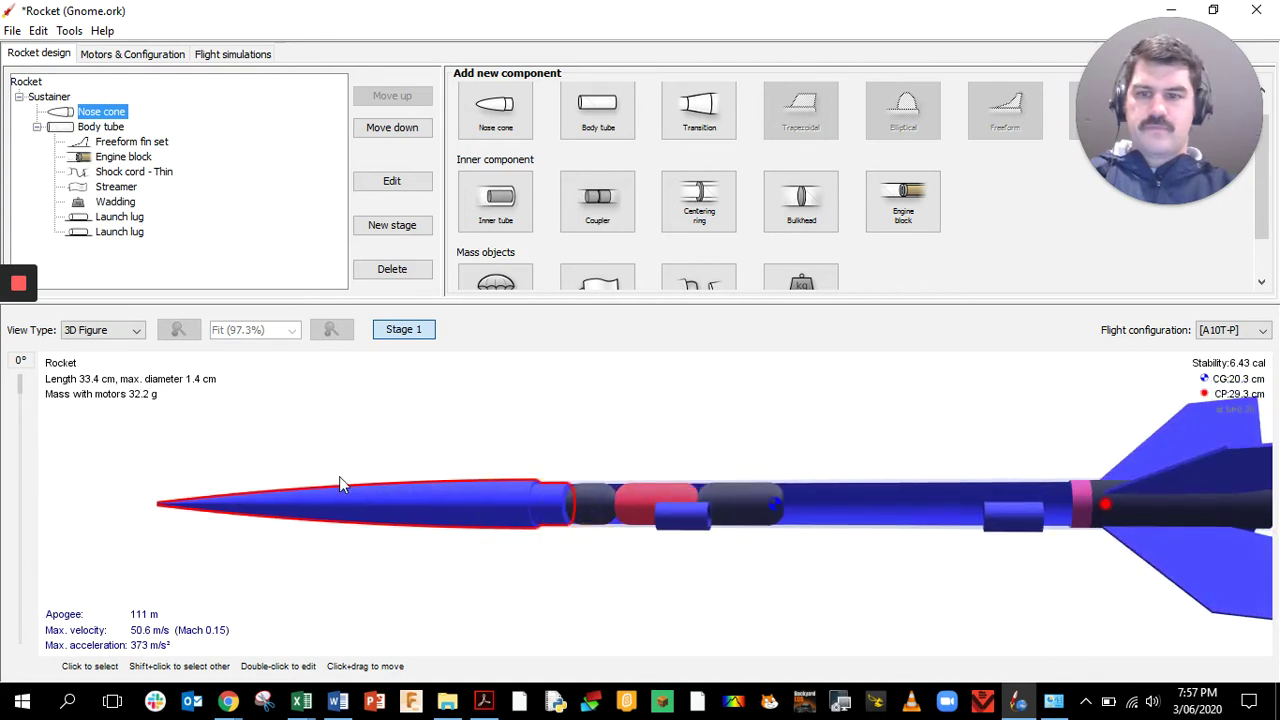
pyautogui.click(135, 335)
pyautogui.click(100, 393)
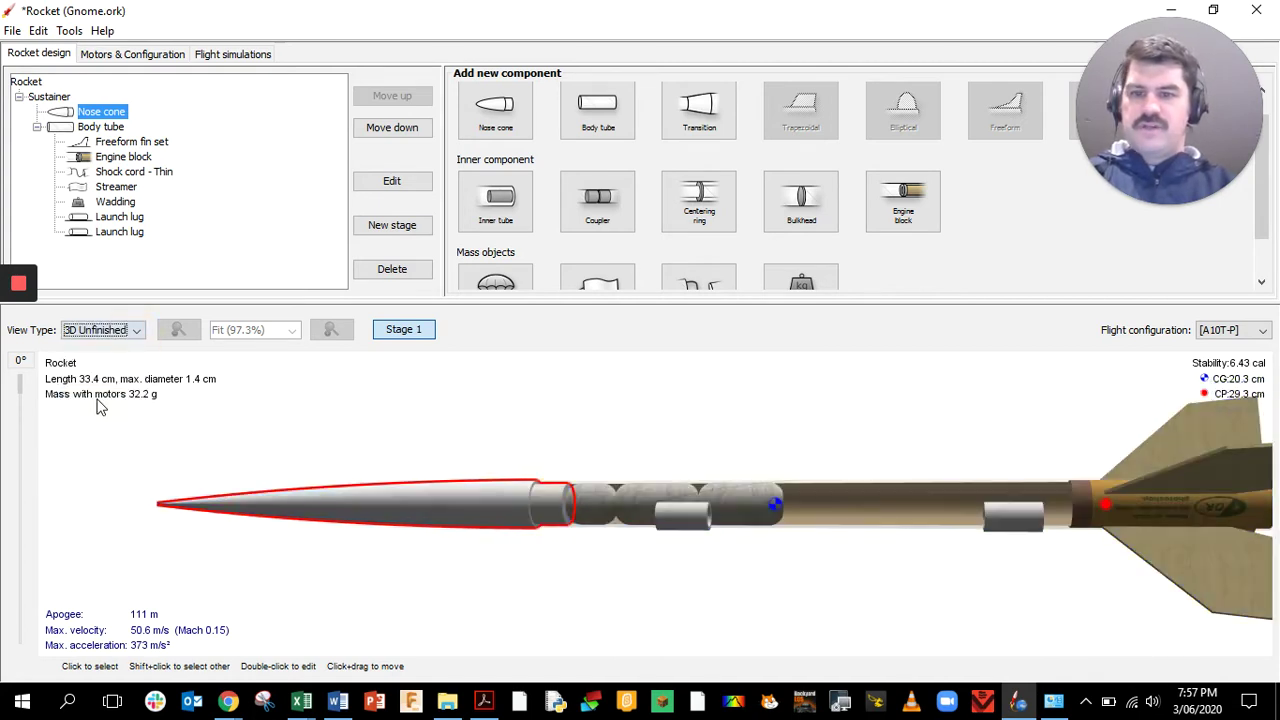
pyautogui.click(136, 333)
pyautogui.click(314, 445)
pyautogui.moveTo(386, 489)
pyautogui.mouseDown()
pyautogui.moveTo(443, 520)
pyautogui.moveTo(375, 468)
pyautogui.mouseUp()
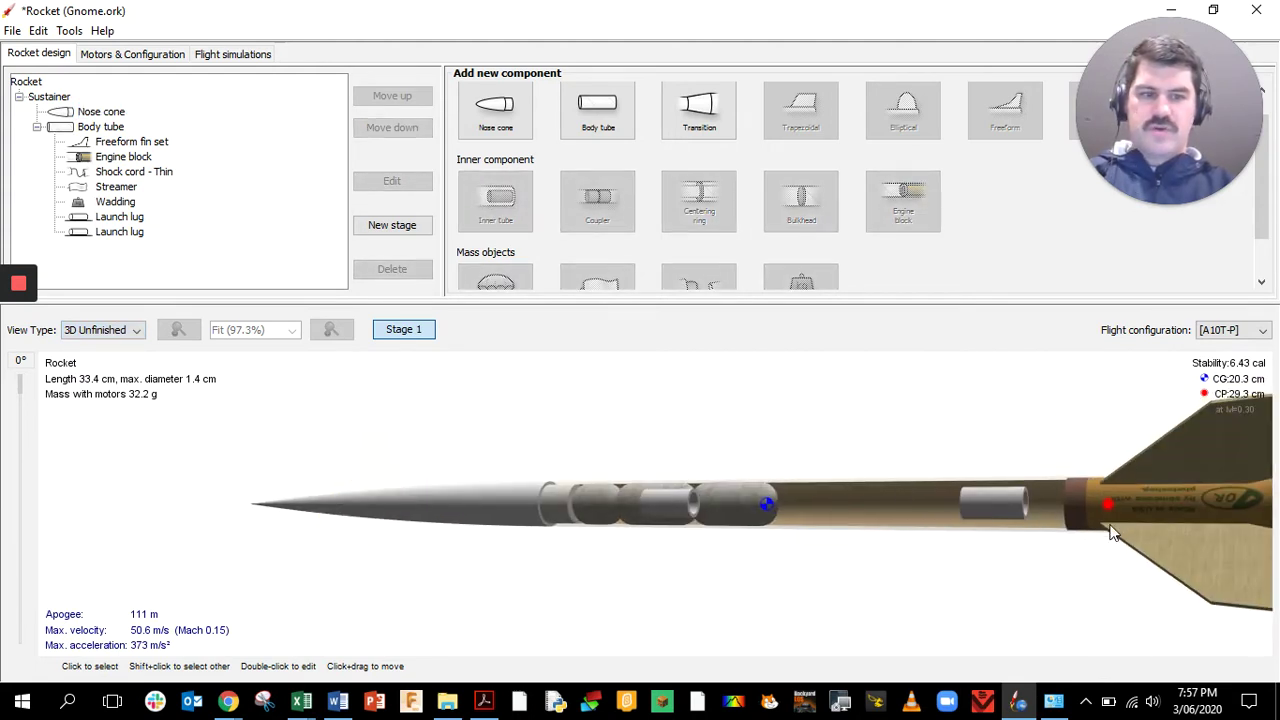
pyautogui.scroll(-4, 700, 500)
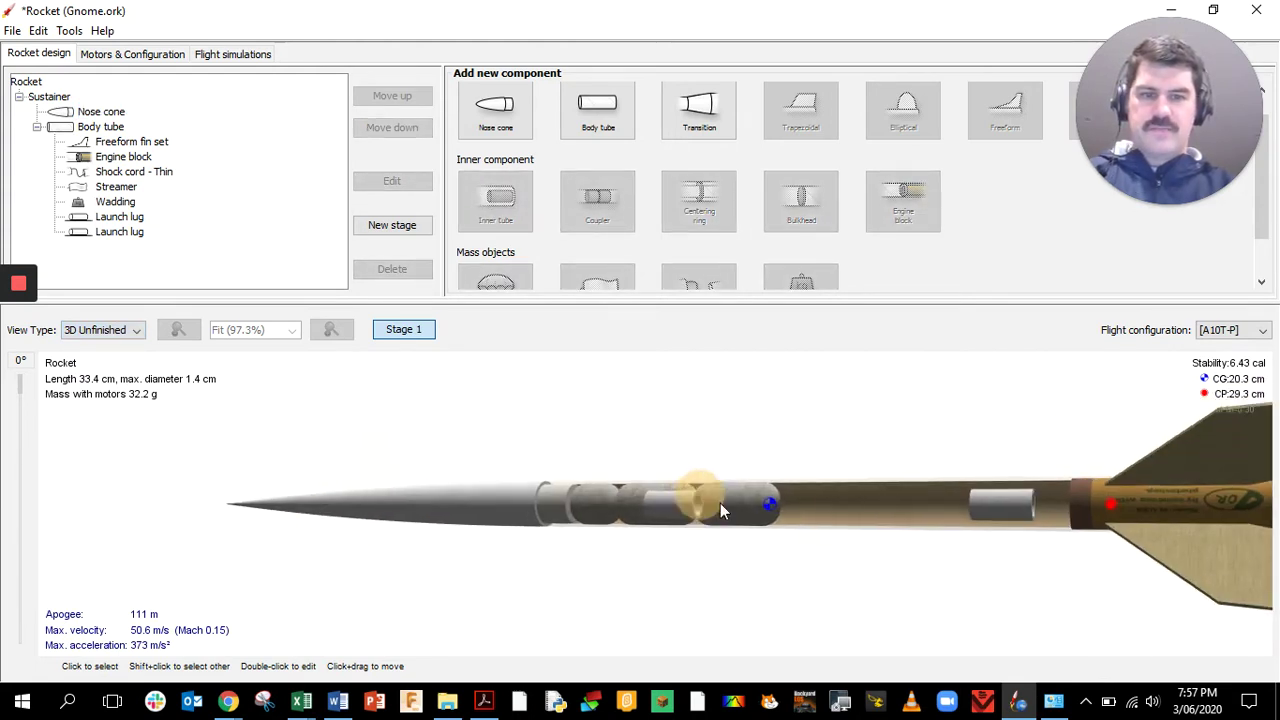
pyautogui.click(112, 331)
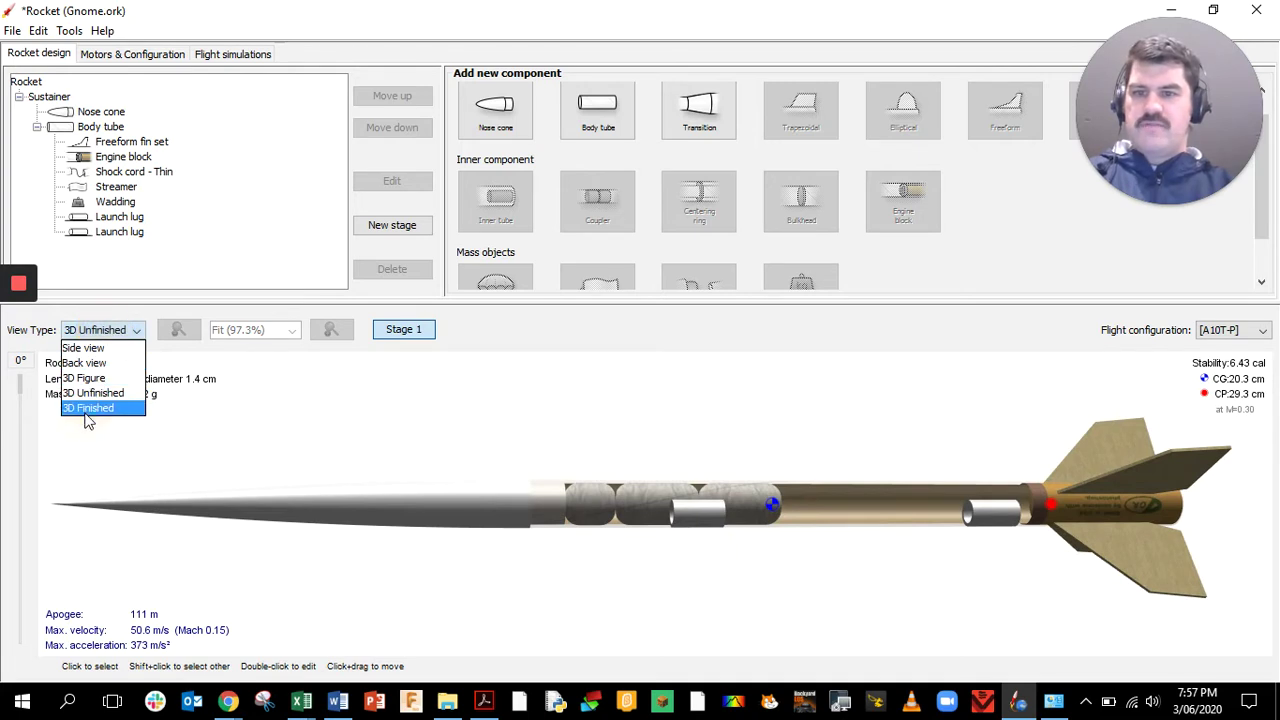
pyautogui.click(88, 409)
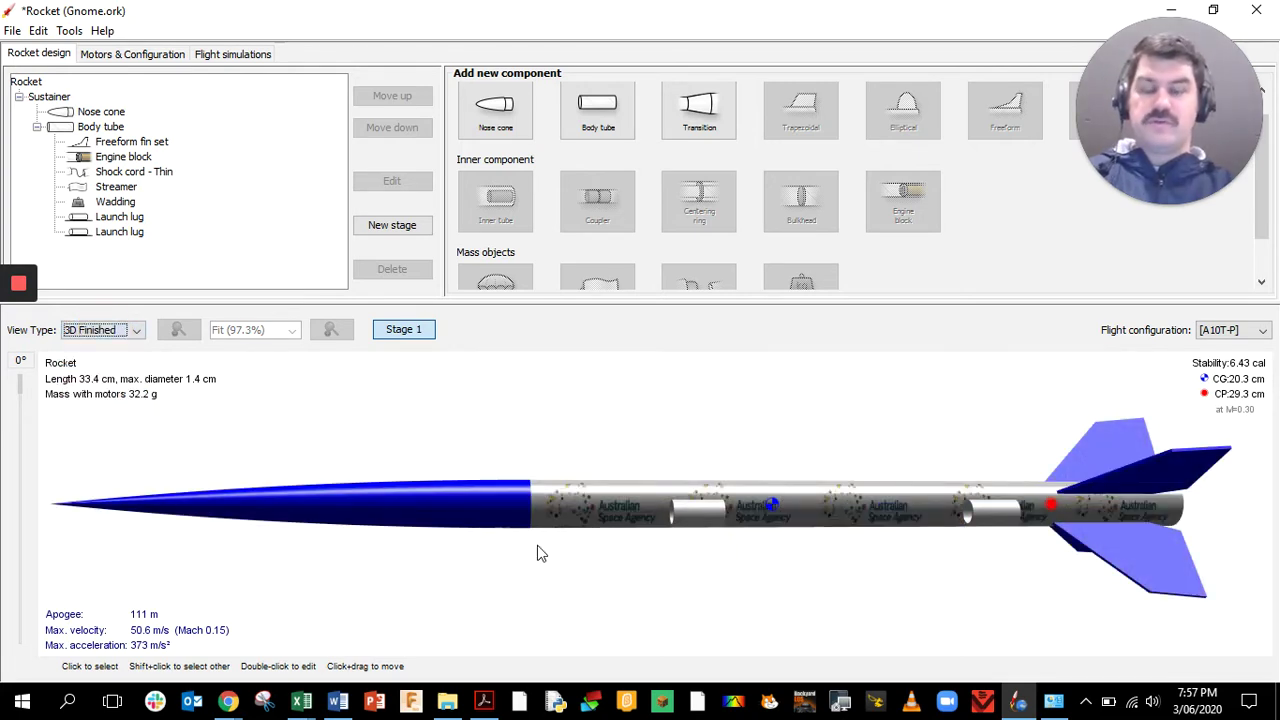
pyautogui.moveTo(532, 522); pyautogui.dragTo(498, 490)
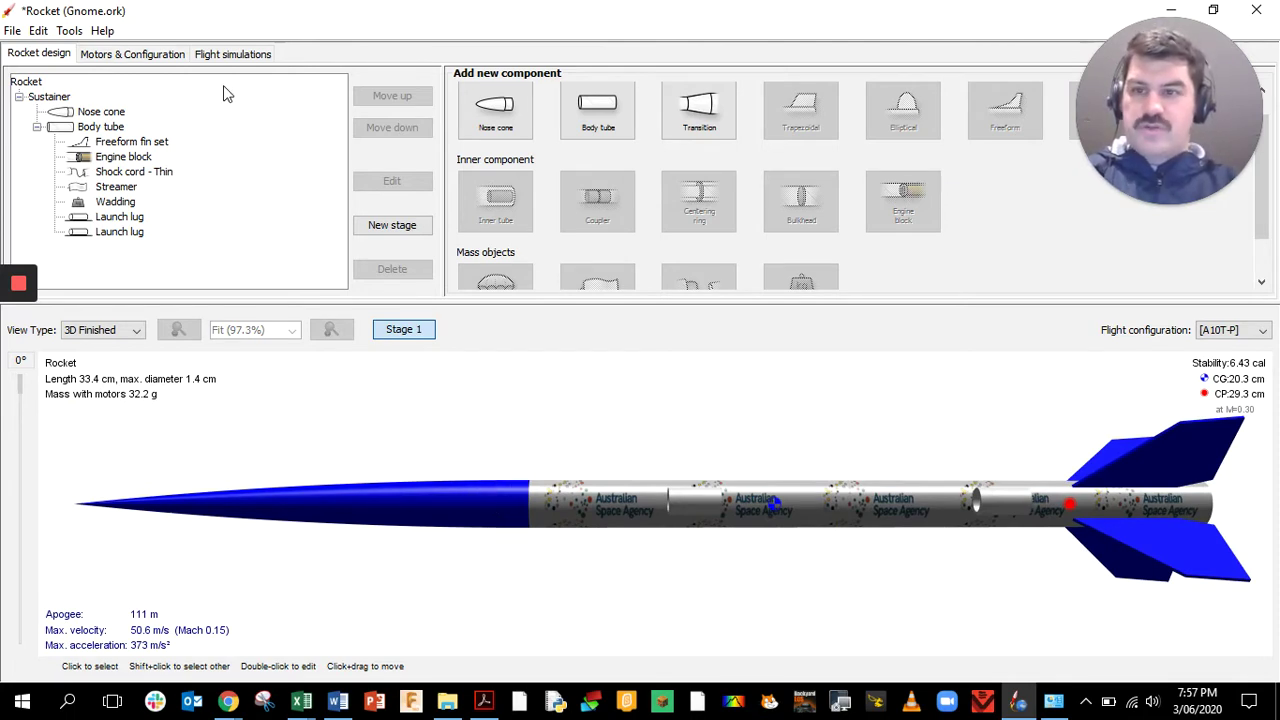
# Replace the A10T-P configuration with a new motorless one and bring up body tube motor selection
pyautogui.click(150, 55)
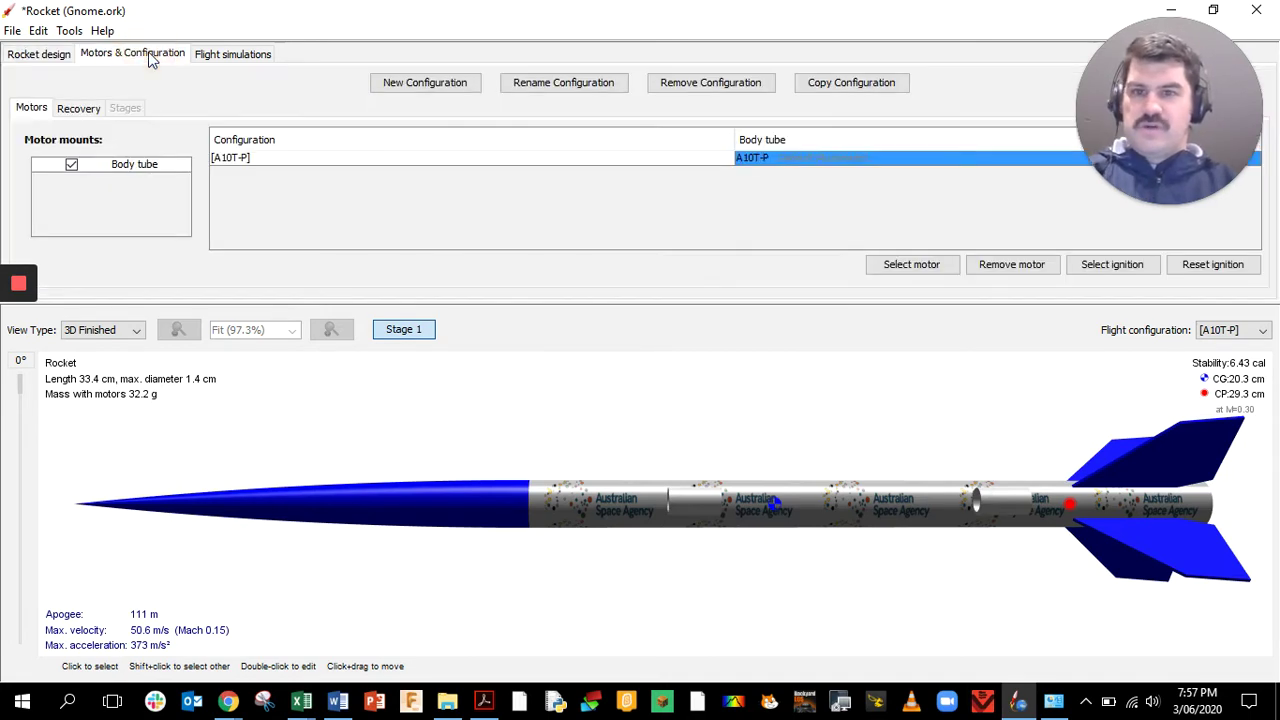
pyautogui.click(470, 156)
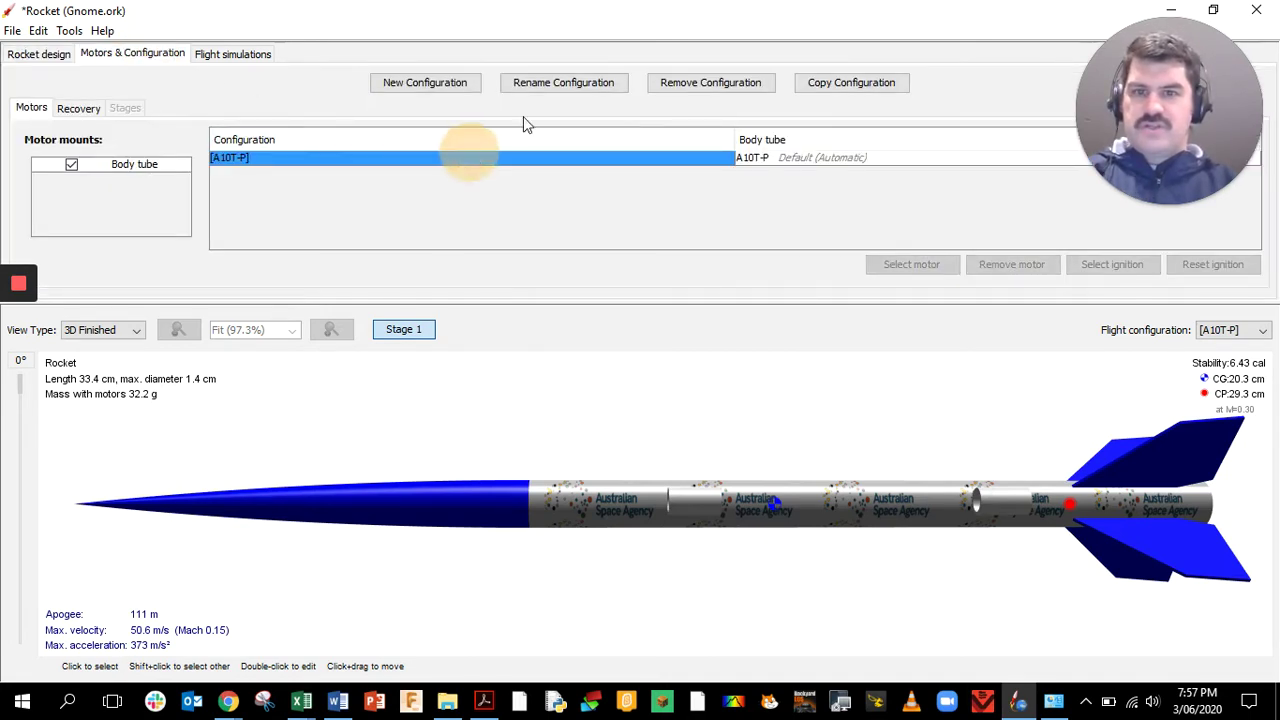
pyautogui.click(755, 85)
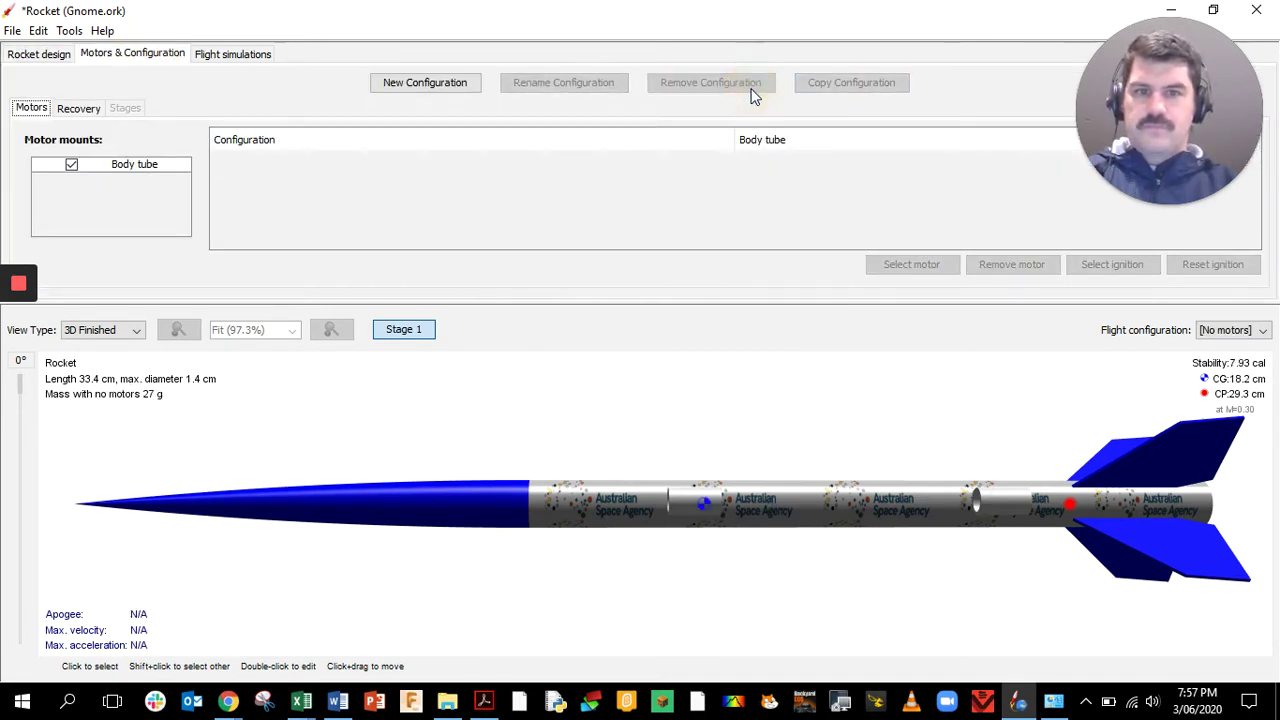
pyautogui.click(421, 84)
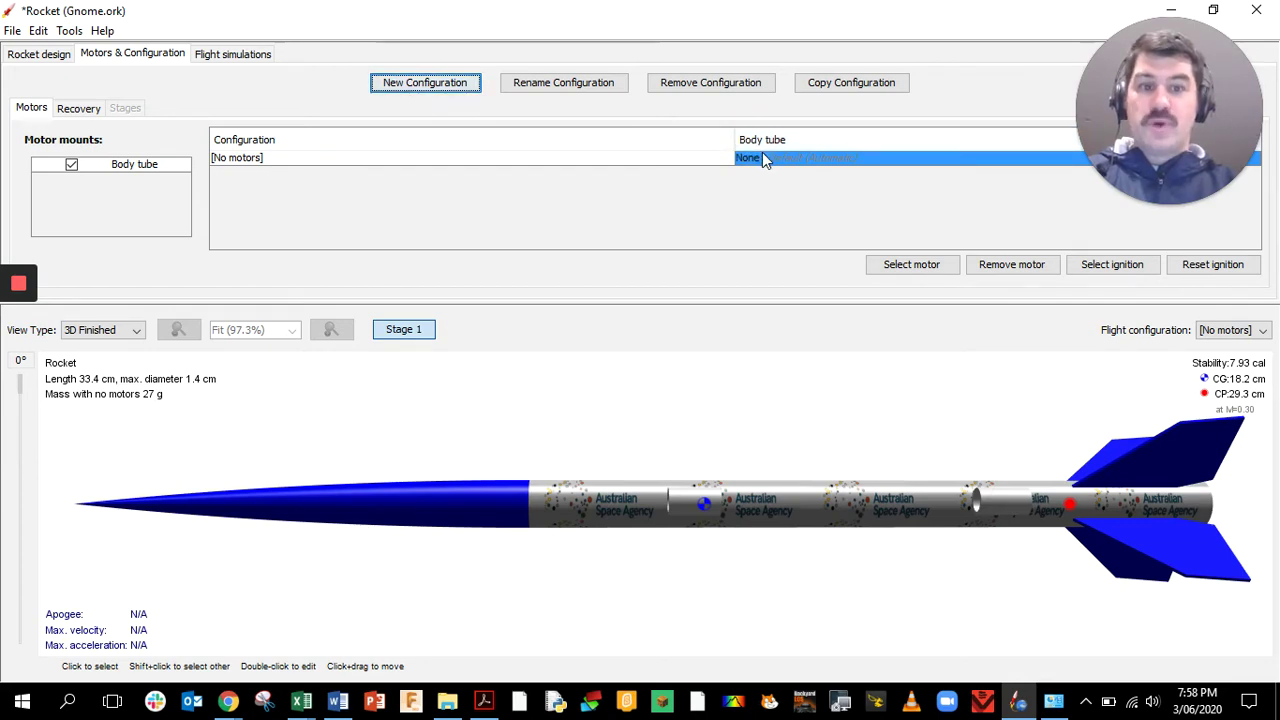
pyautogui.click(910, 268)
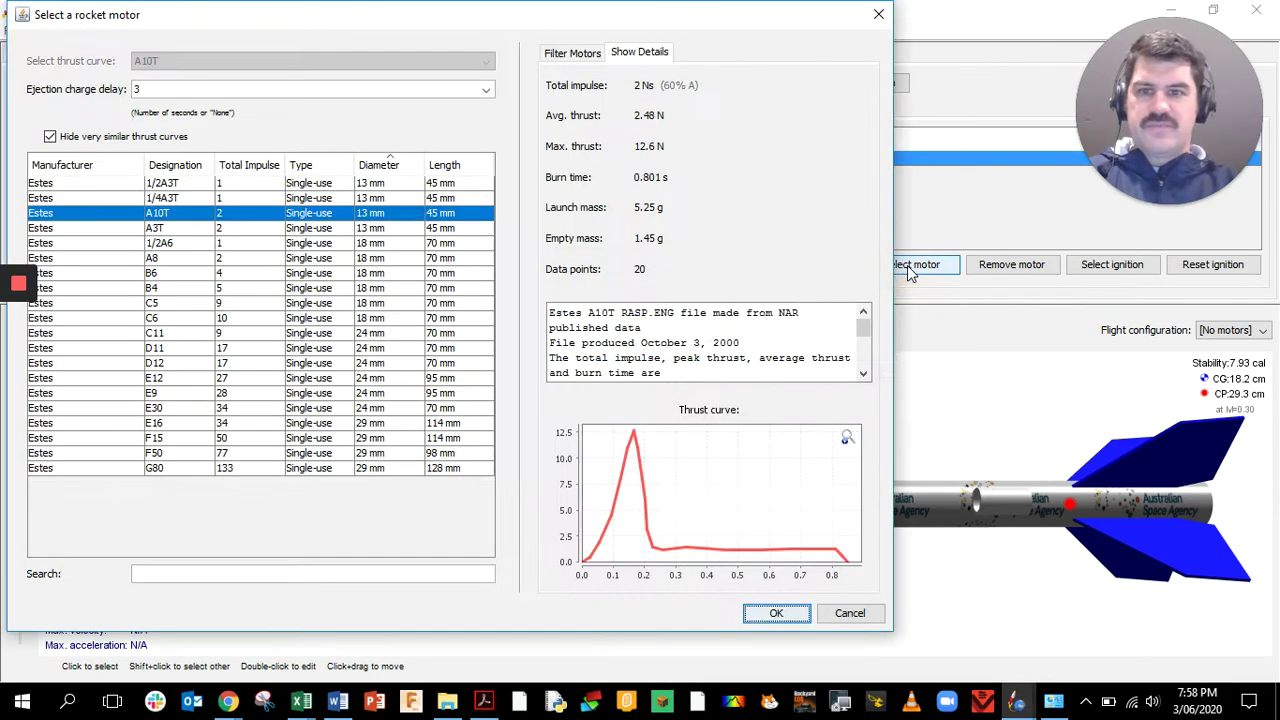
# Compare the A3T and A10T motors, then keep the Estes A10T with a 3 s ejection delay
pyautogui.click(170, 228)
pyautogui.click(160, 216)
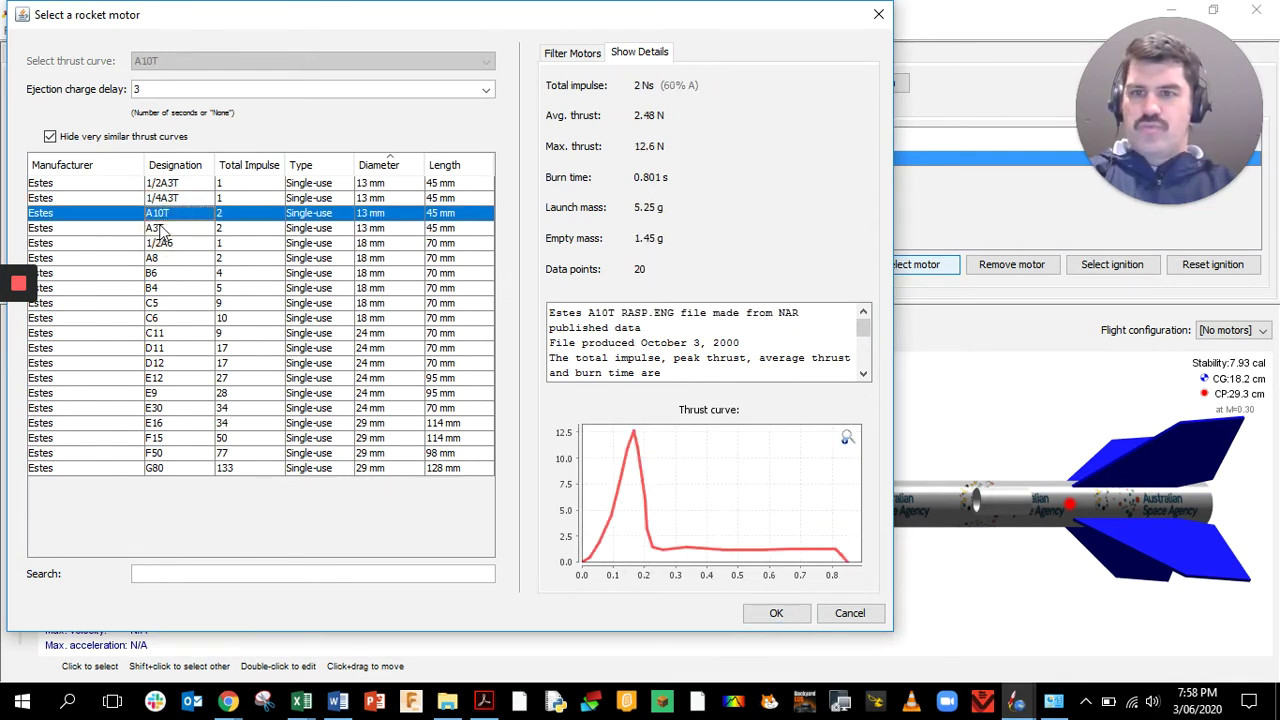
pyautogui.click(158, 229)
pyautogui.click(189, 214)
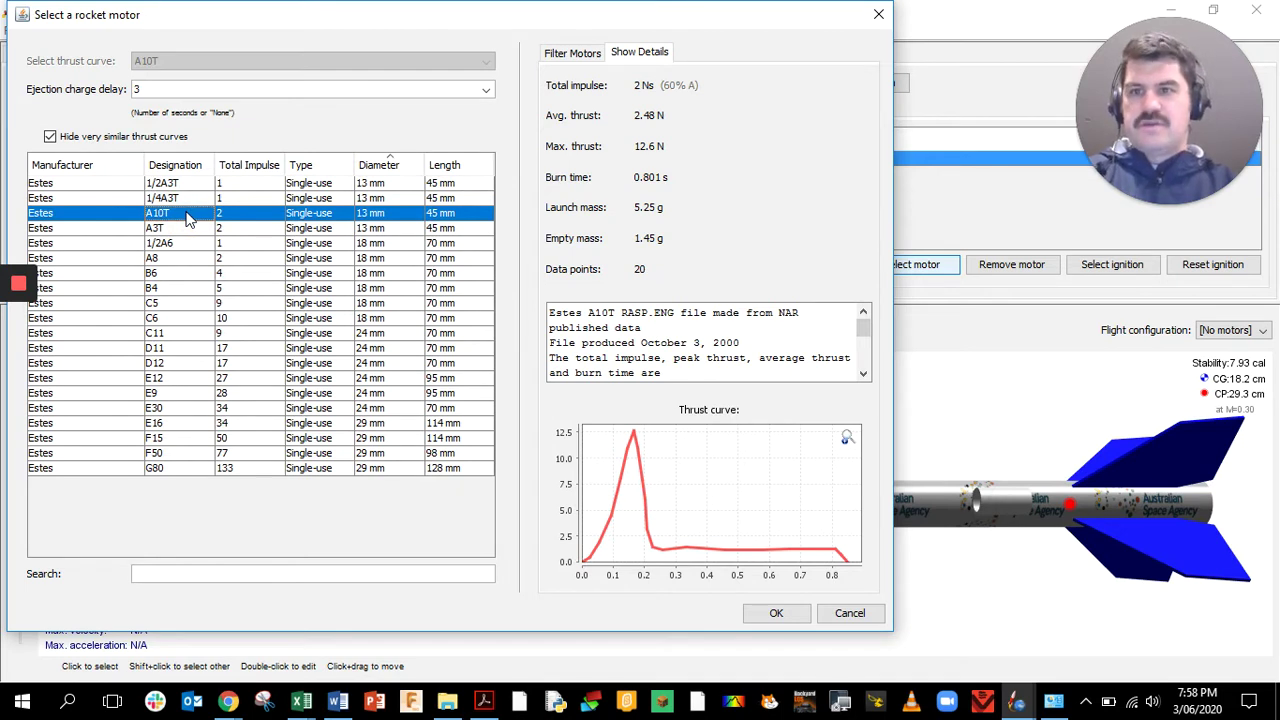
pyautogui.click(226, 93)
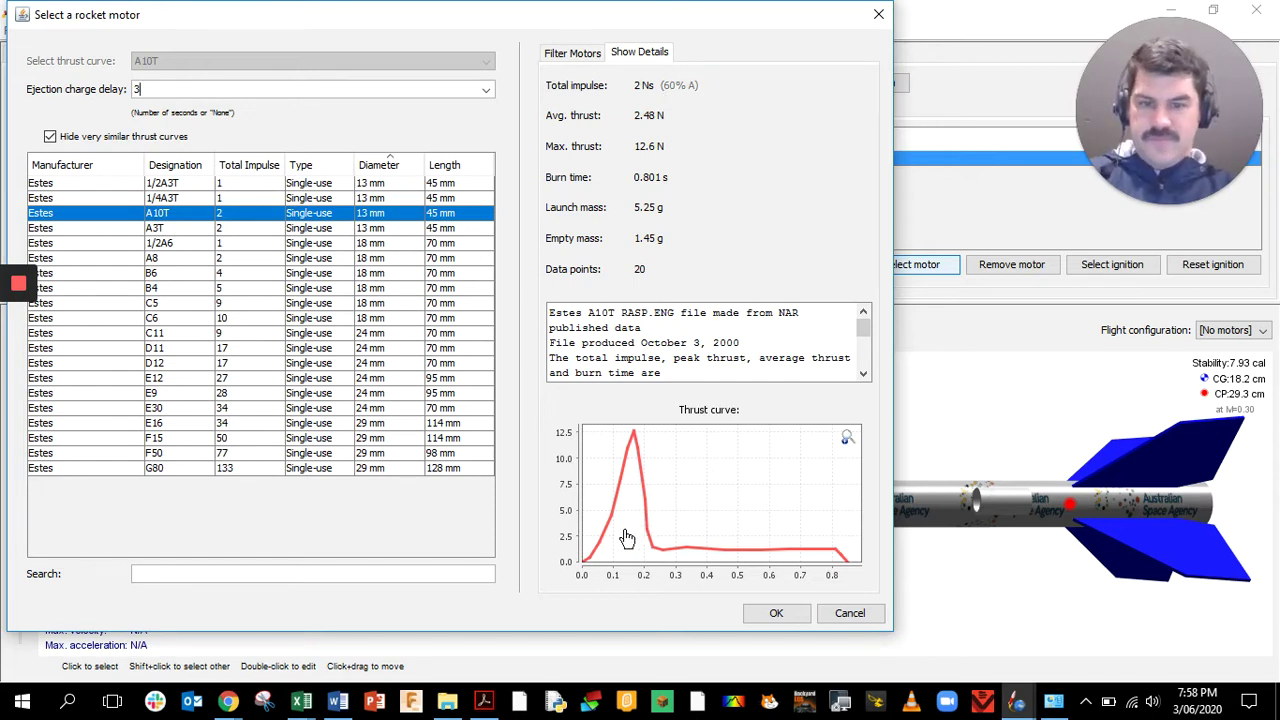
pyautogui.moveTo(612, 534); pyautogui.dragTo(622, 485)
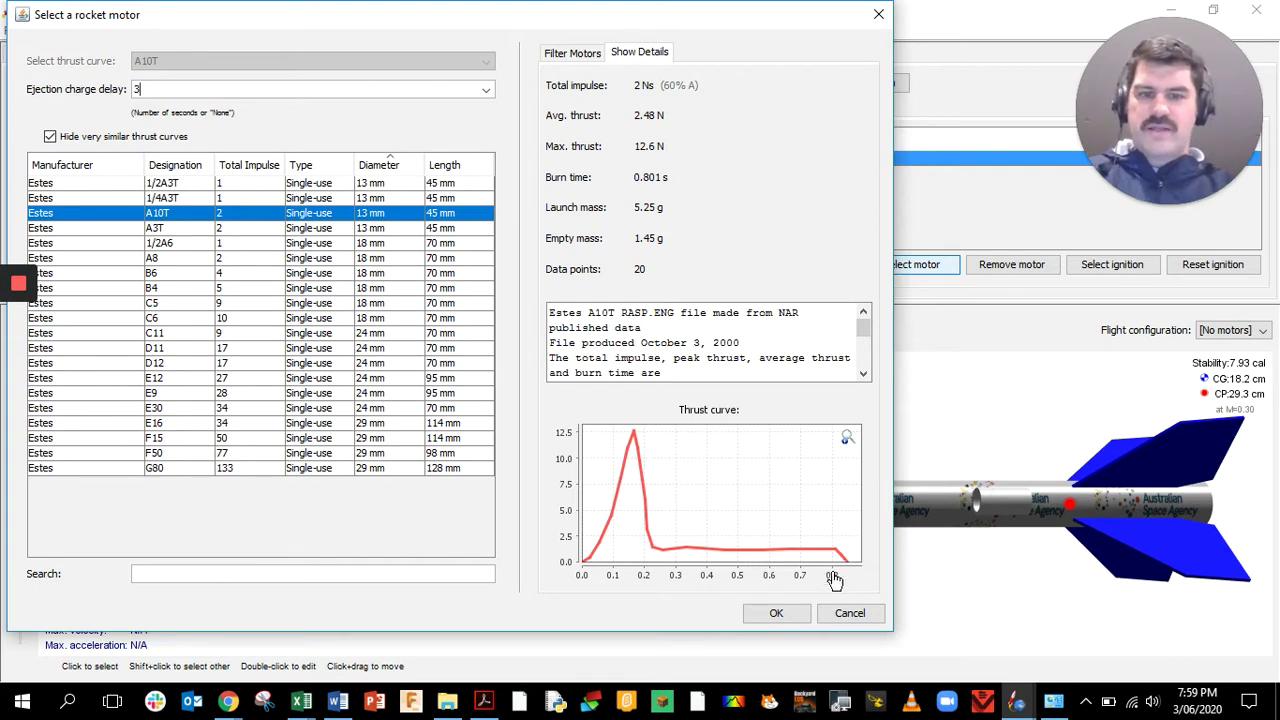
pyautogui.click(776, 613)
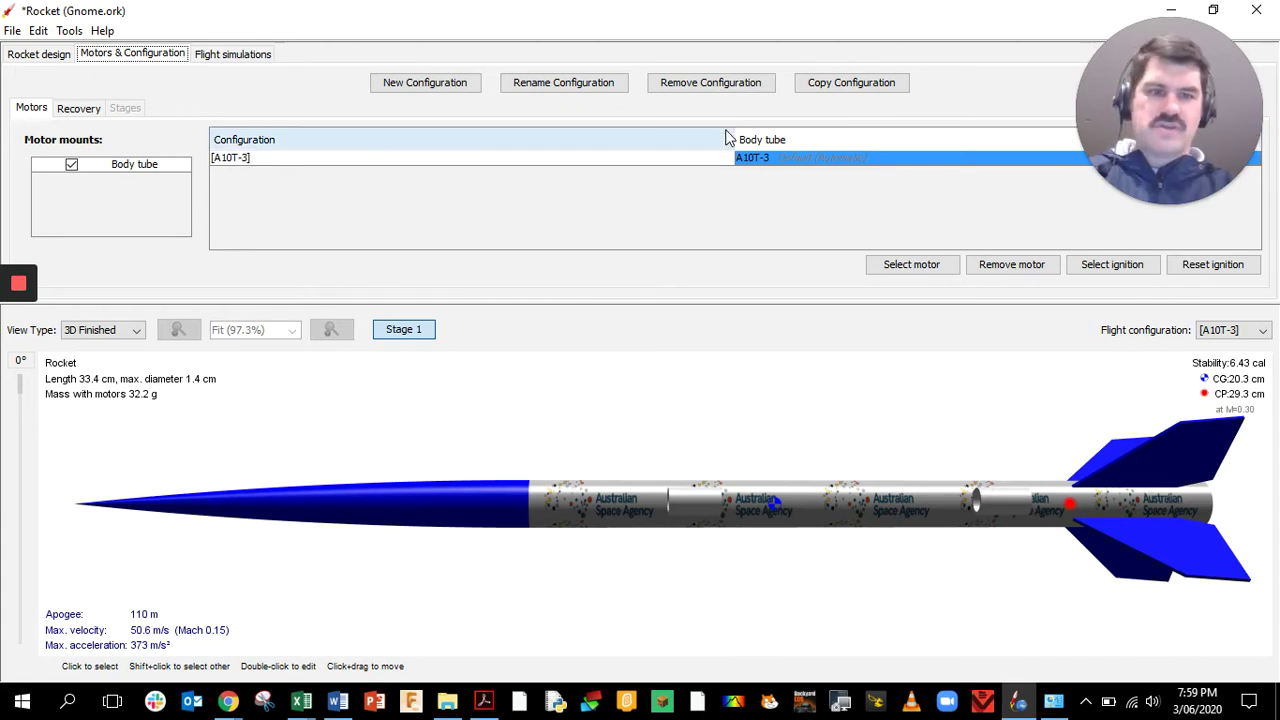
# Remove the old Simulation 1 from the flight simulations list, confirming the deletion
pyautogui.click(240, 56)
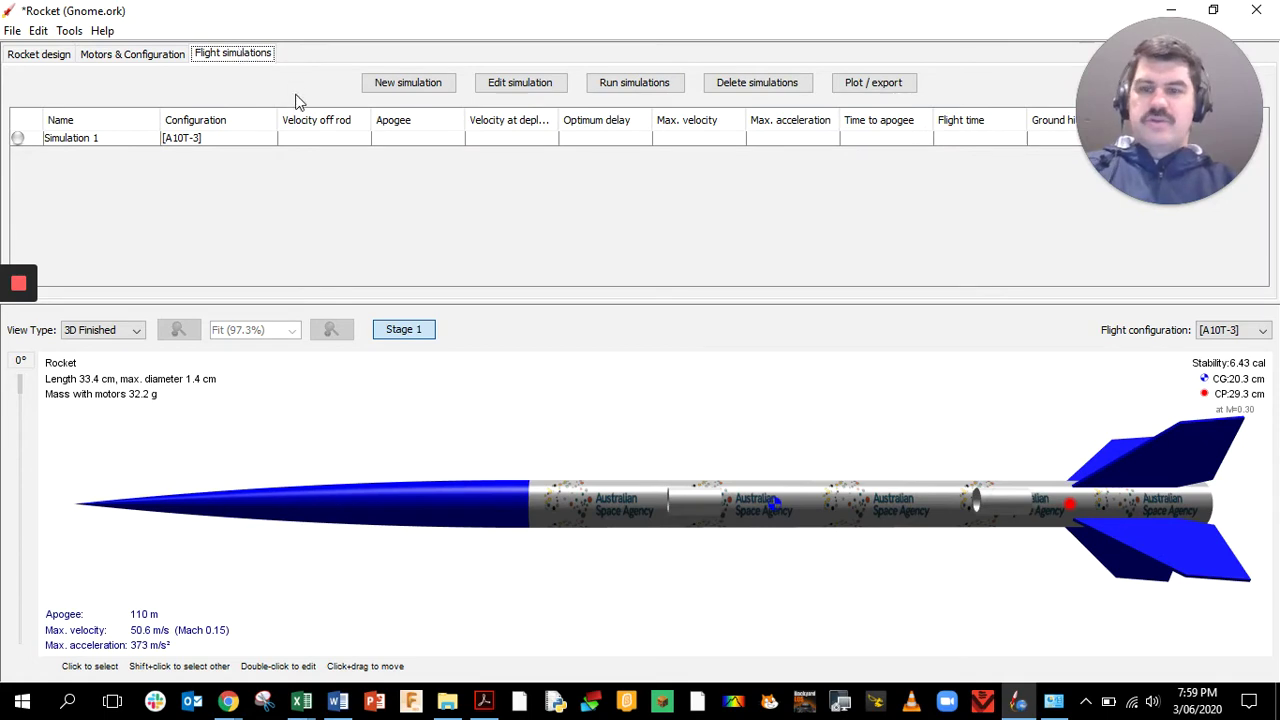
pyautogui.click(294, 140)
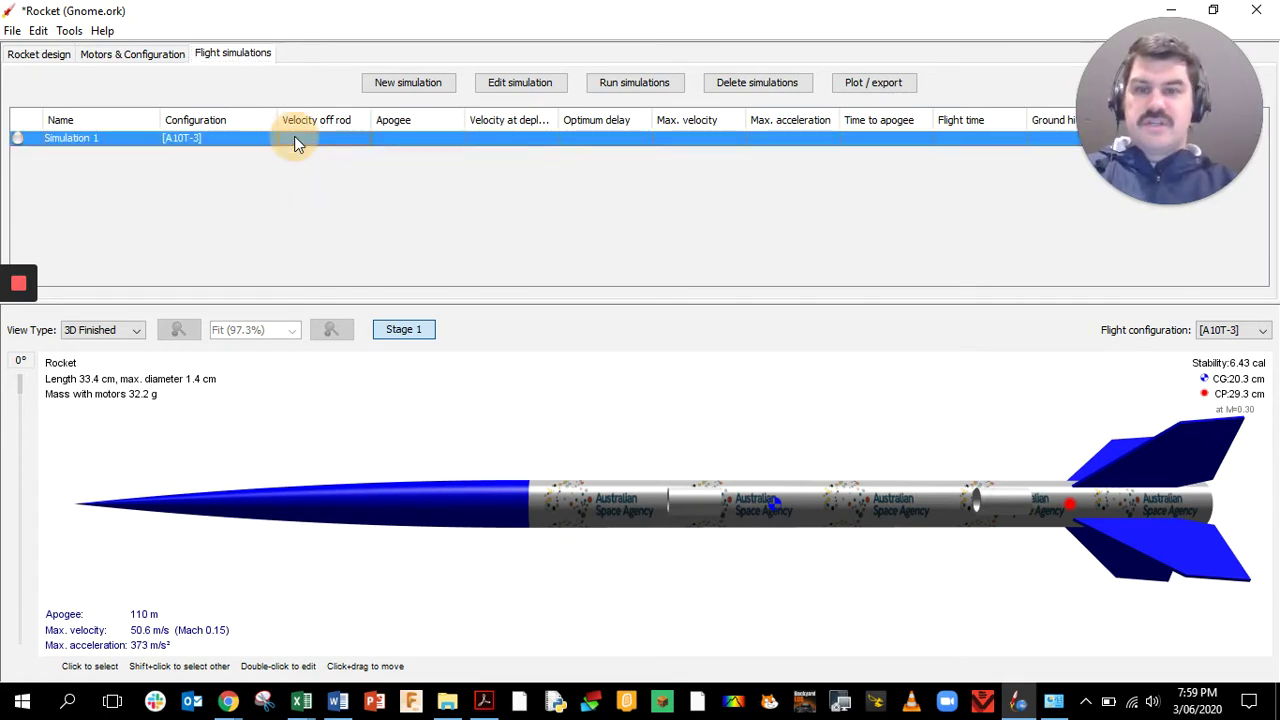
pyautogui.click(722, 95)
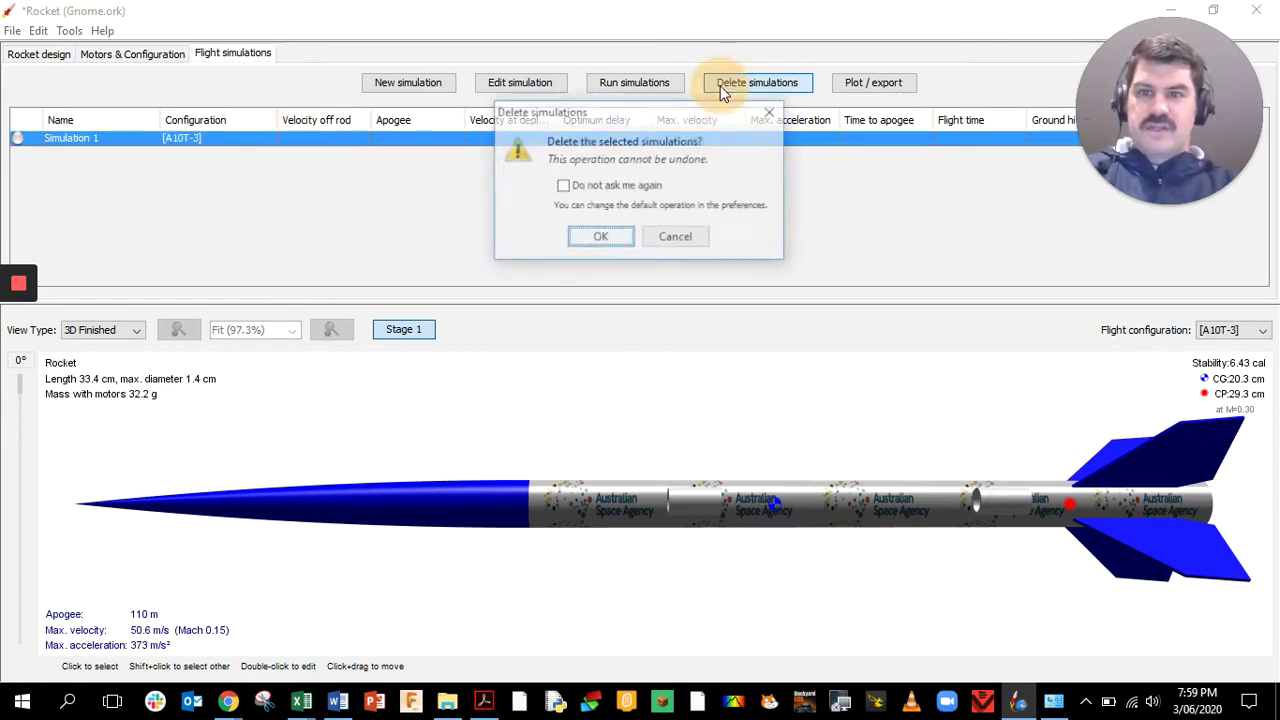
pyautogui.click(590, 238)
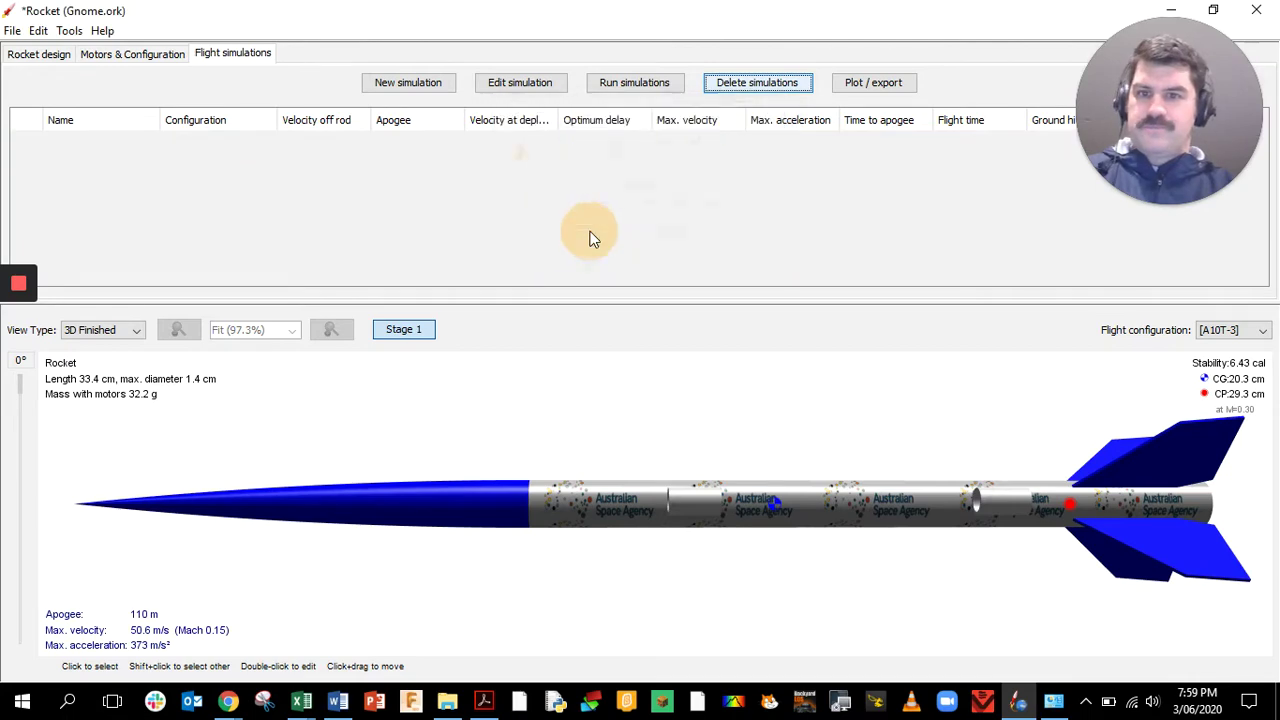
# Create a new simulation, leave launch conditions and simulator options unchanged, and run it to plotting
pyautogui.click(407, 85)
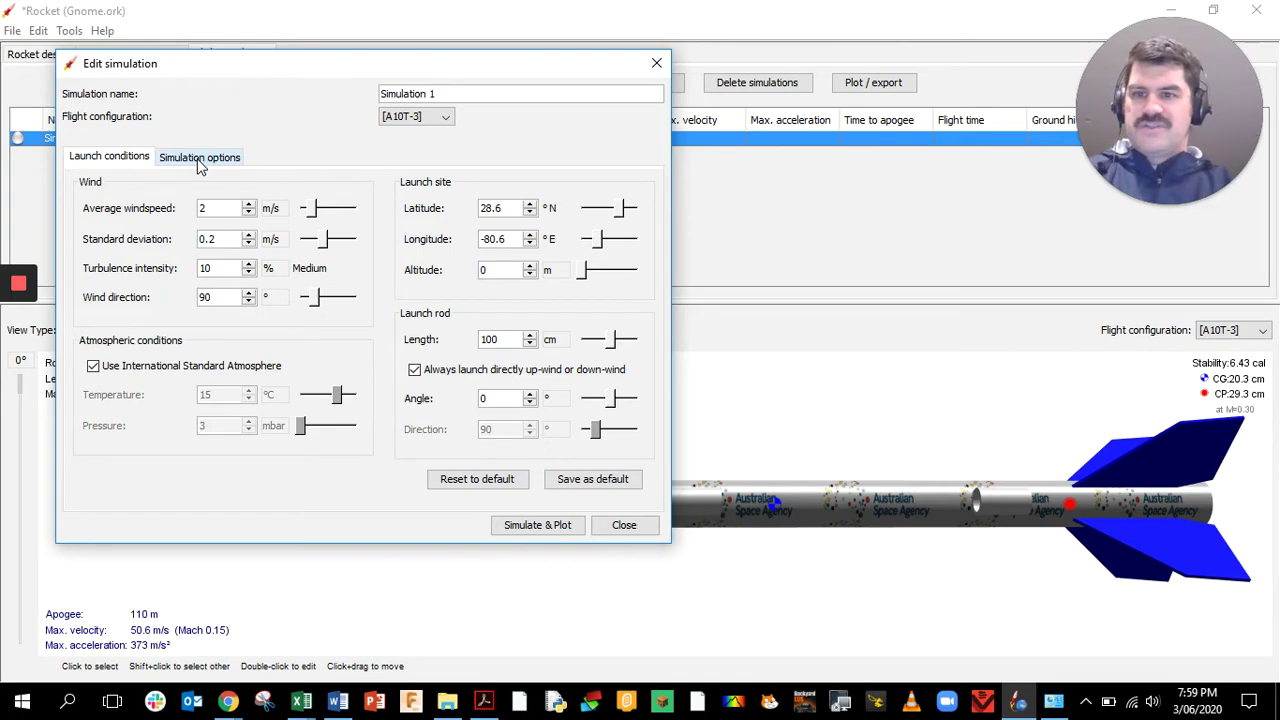
pyautogui.click(199, 160)
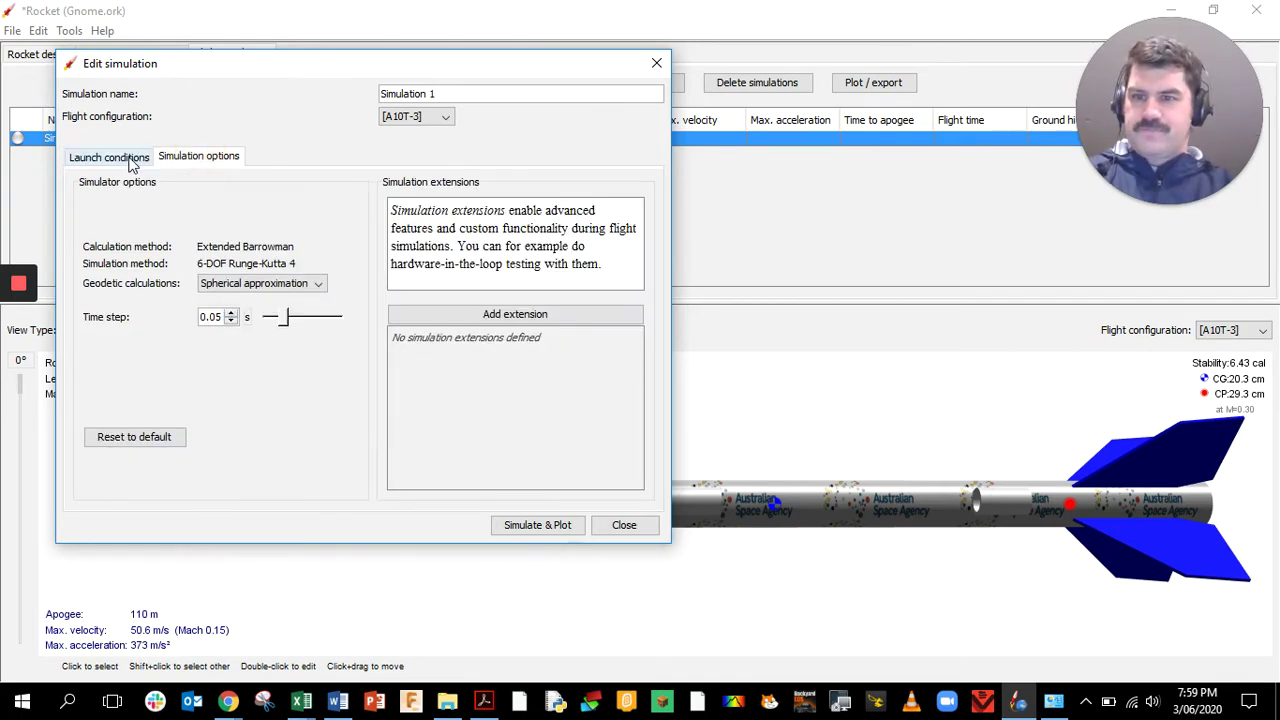
pyautogui.click(130, 160)
pyautogui.click(212, 167)
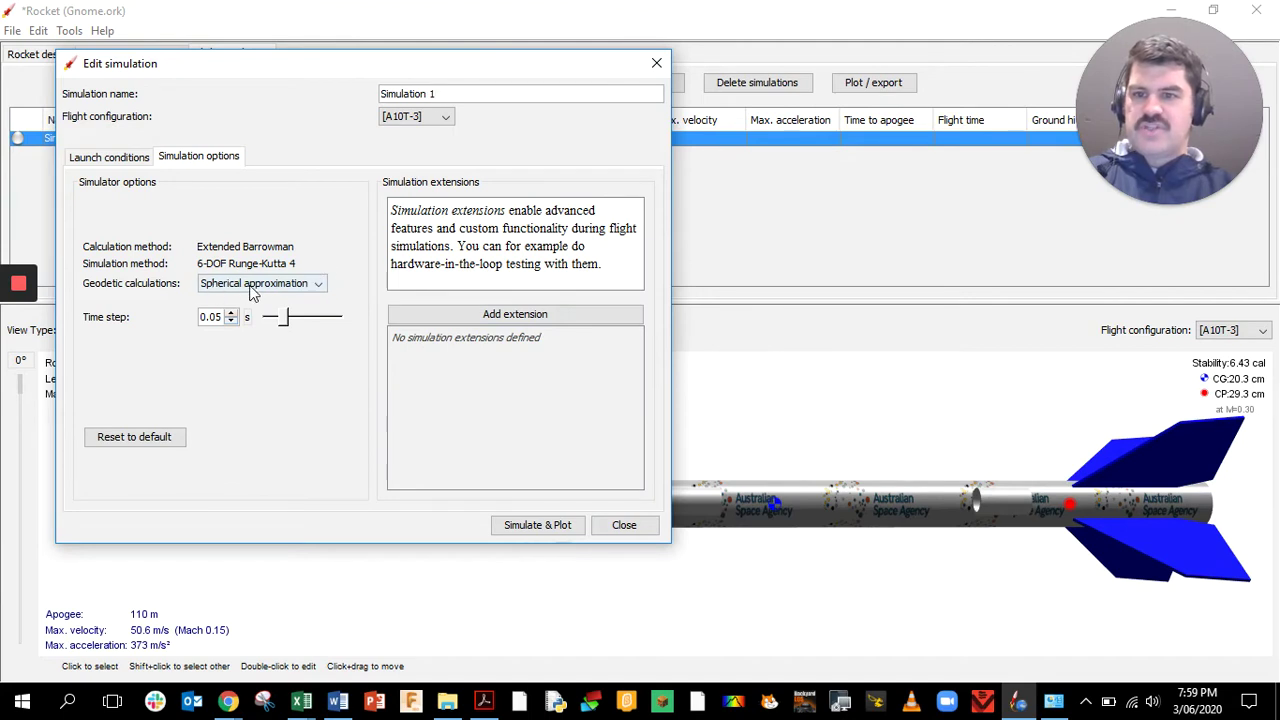
pyautogui.click(284, 282)
pyautogui.click(284, 282)
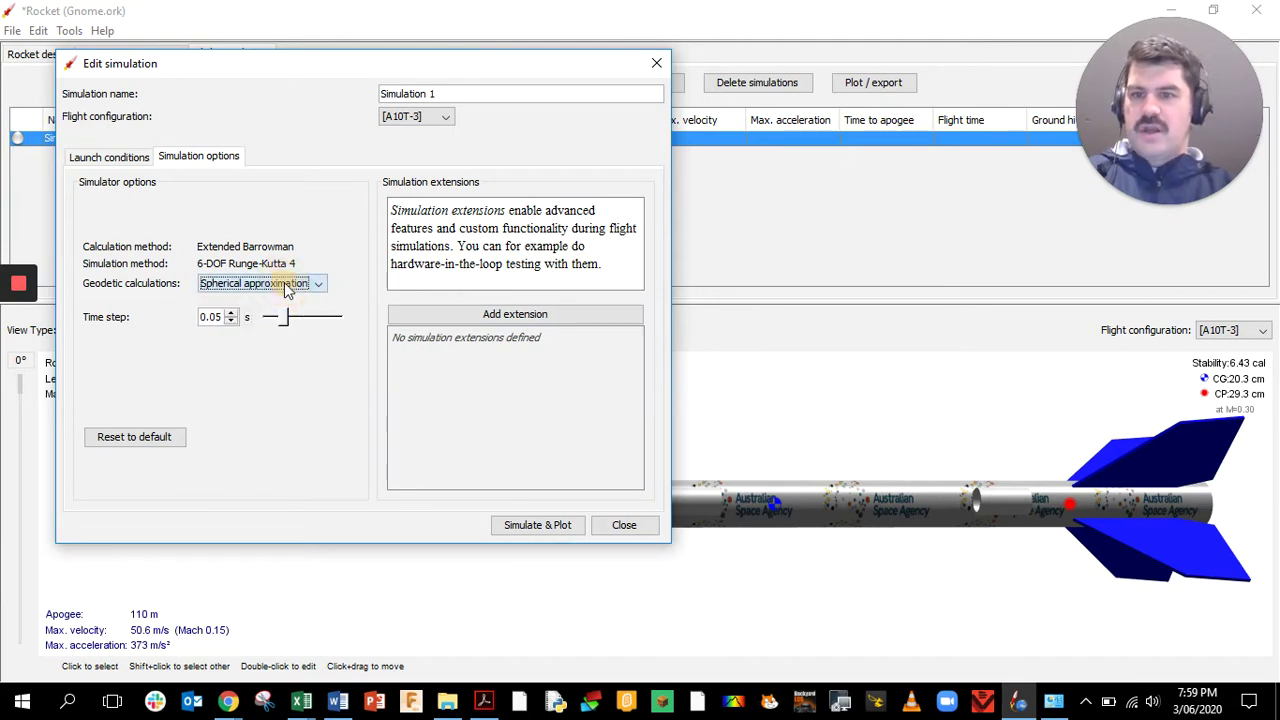
pyautogui.click(110, 160)
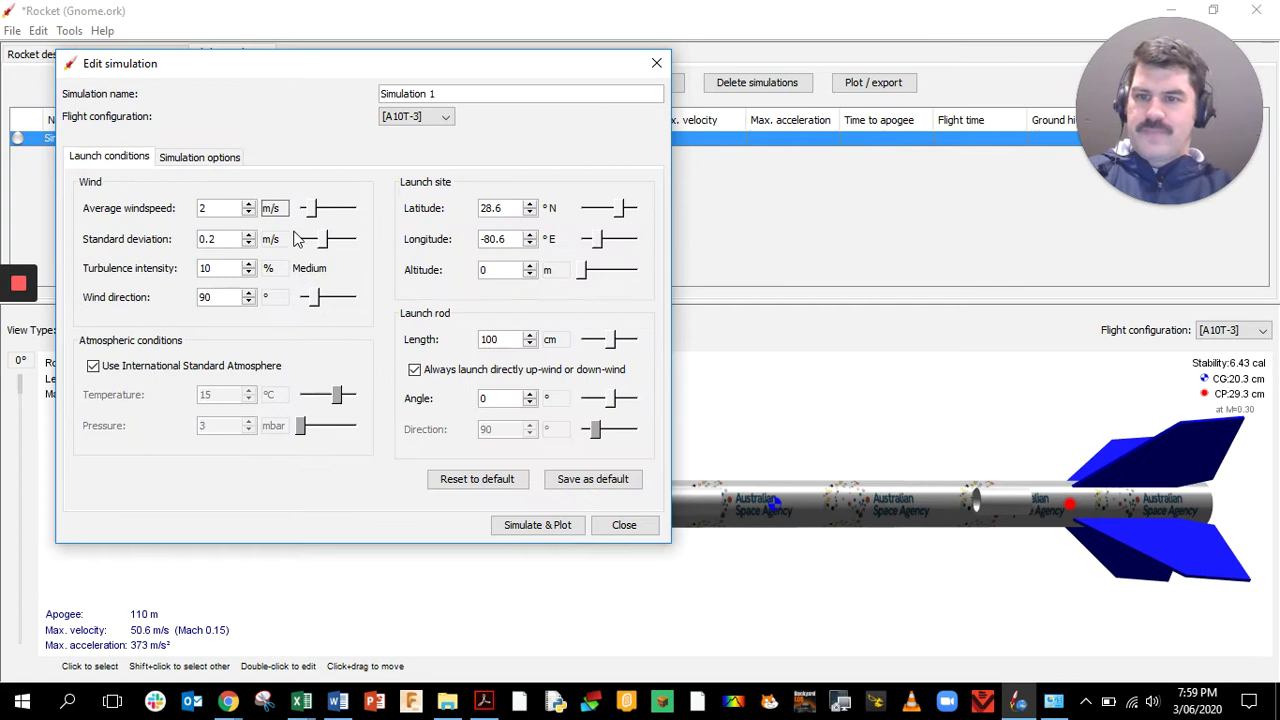
pyautogui.click(530, 525)
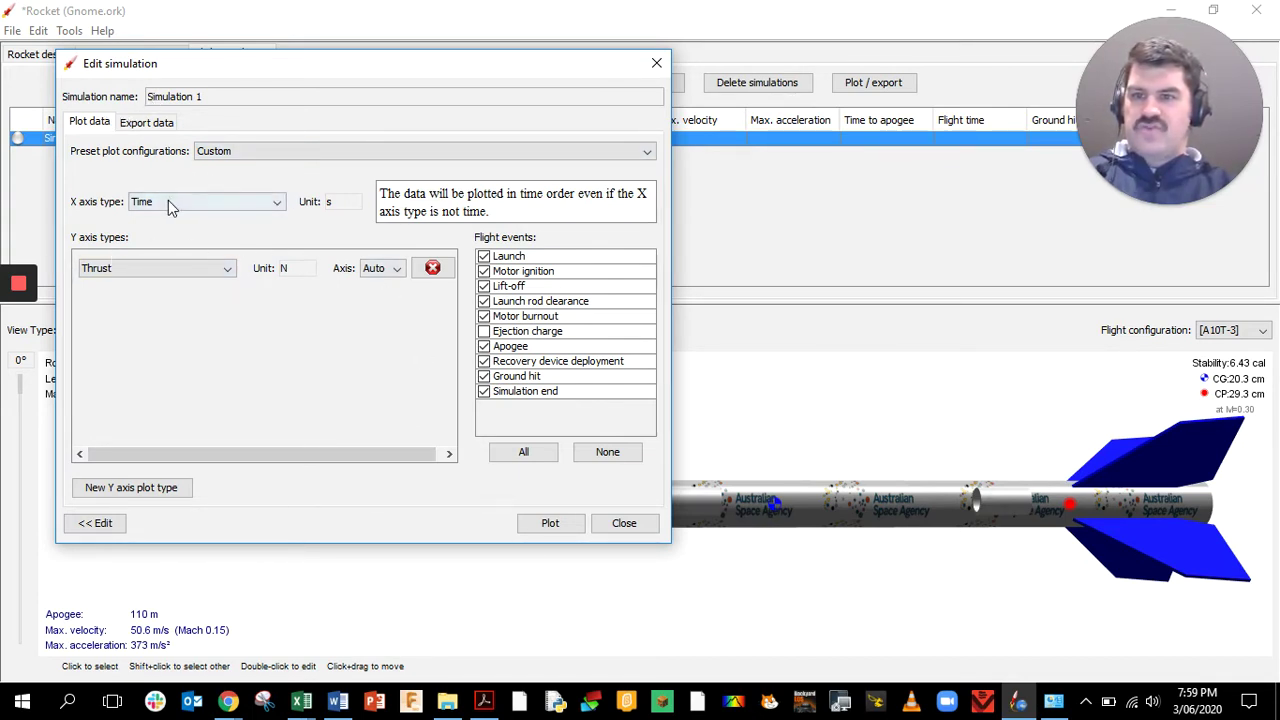
pyautogui.click(432, 268)
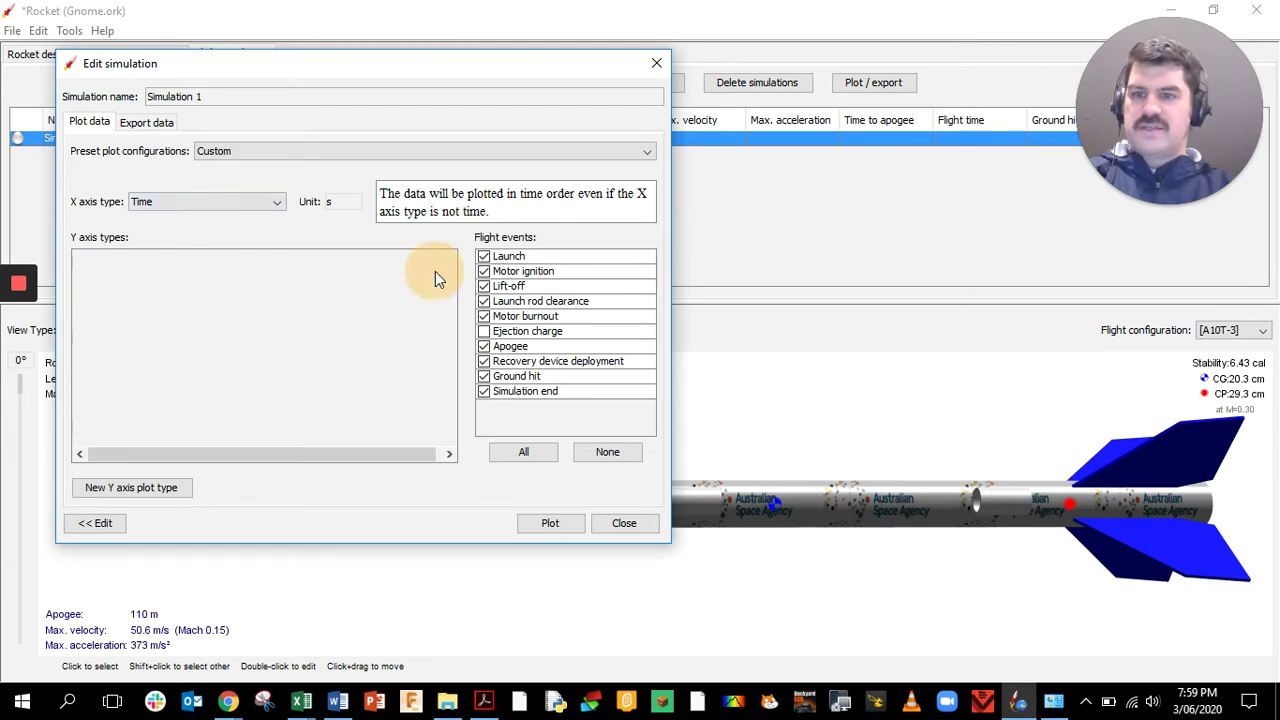
pyautogui.click(163, 487)
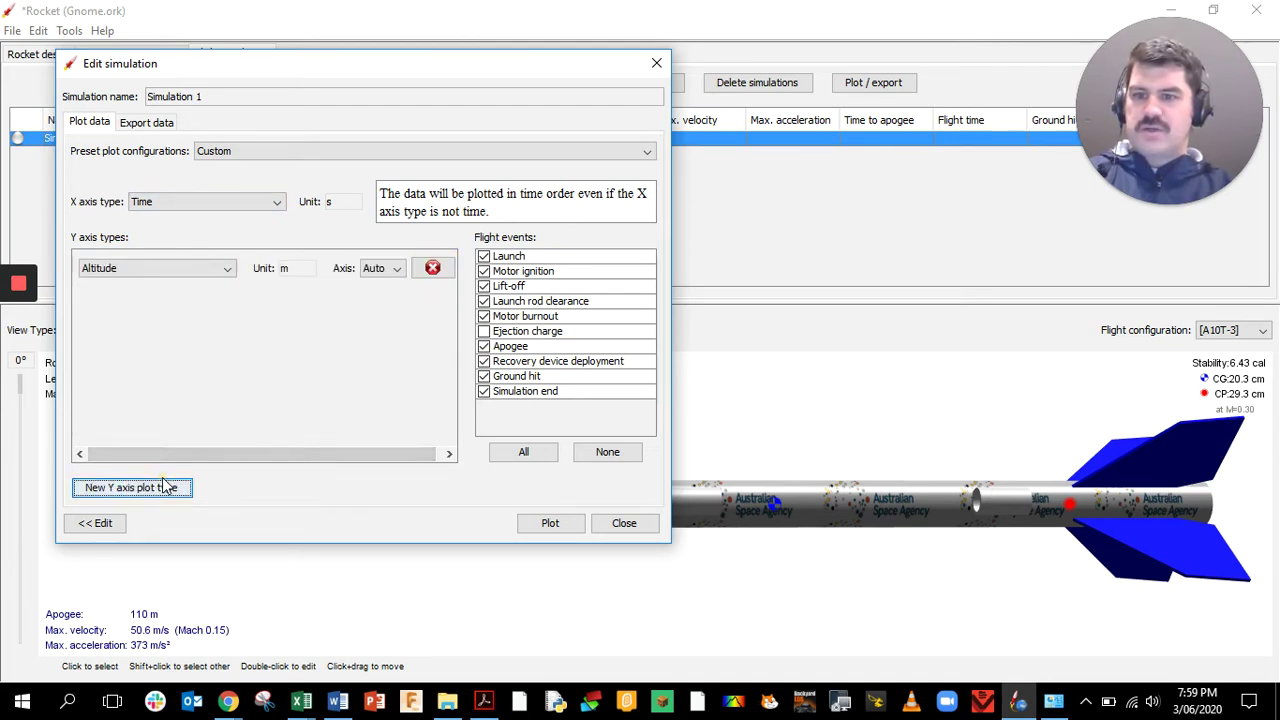
pyautogui.click(158, 488)
pyautogui.click(150, 489)
pyautogui.click(150, 489)
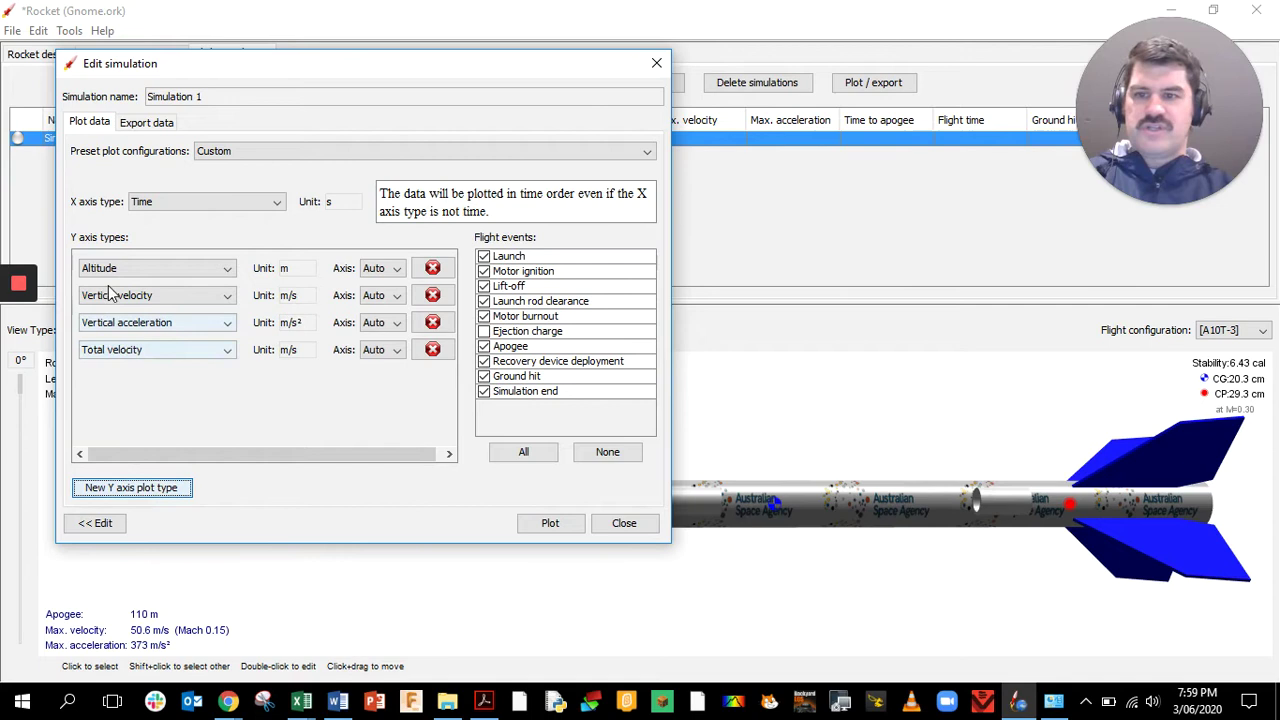
pyautogui.click(428, 269)
pyautogui.click(428, 269)
pyautogui.click(425, 269)
pyautogui.click(423, 269)
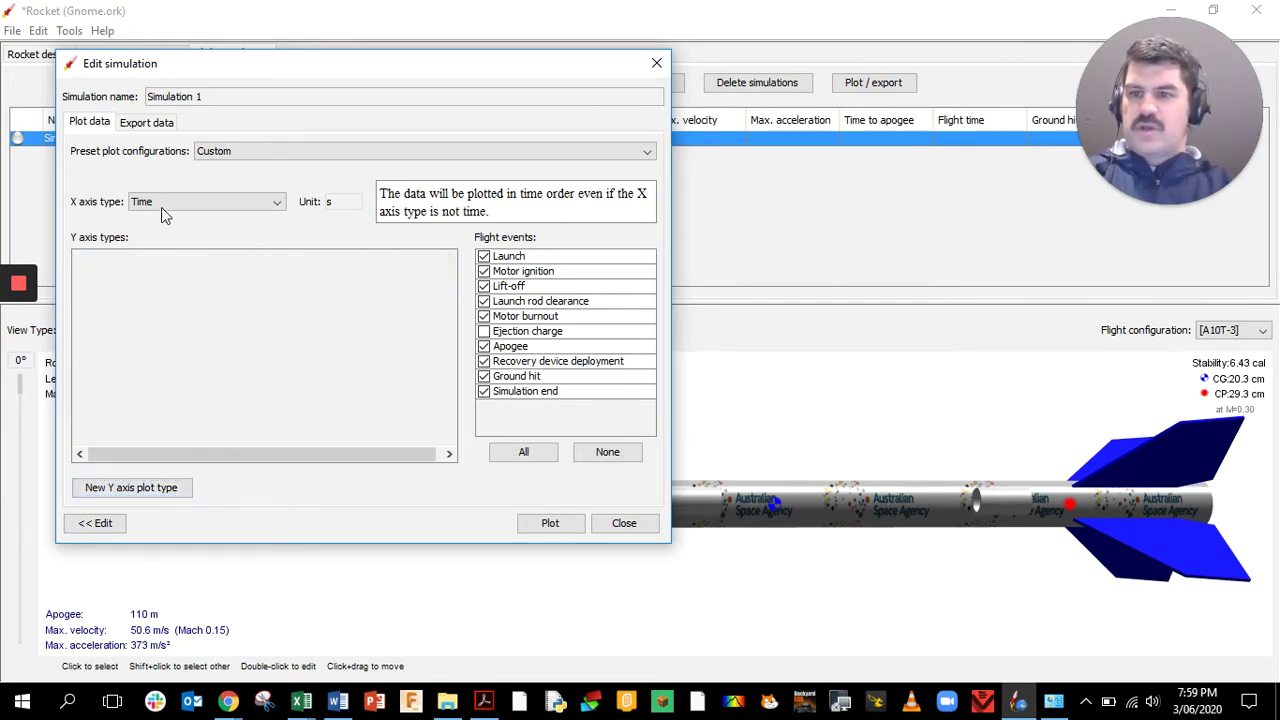
pyautogui.click(158, 488)
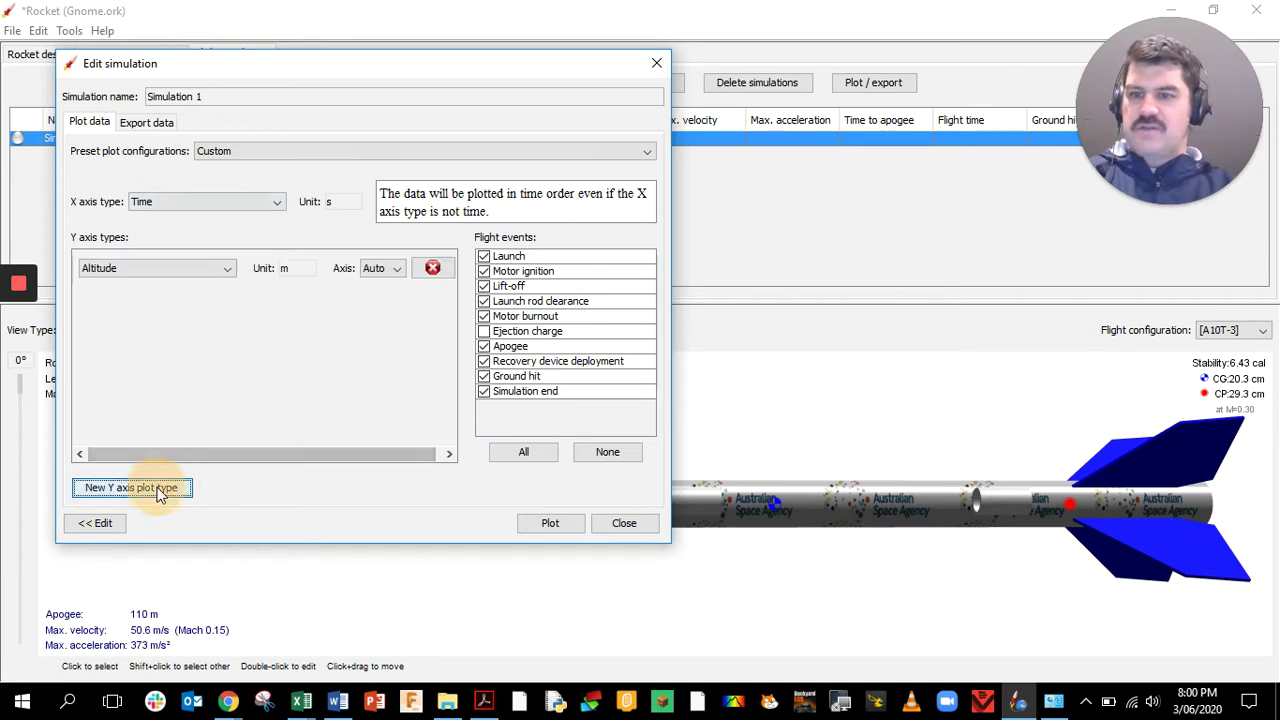
pyautogui.click(234, 272)
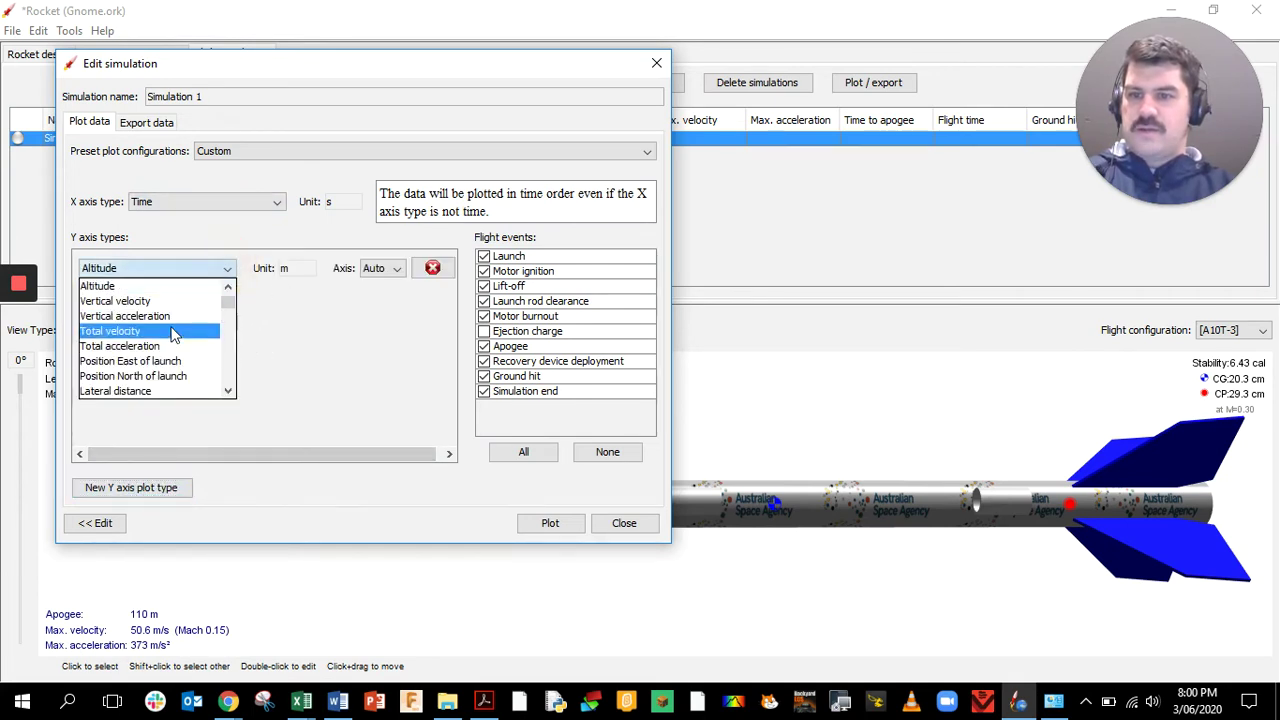
pyautogui.scroll(-4, 172, 334)
pyautogui.scroll(-5, 160, 375)
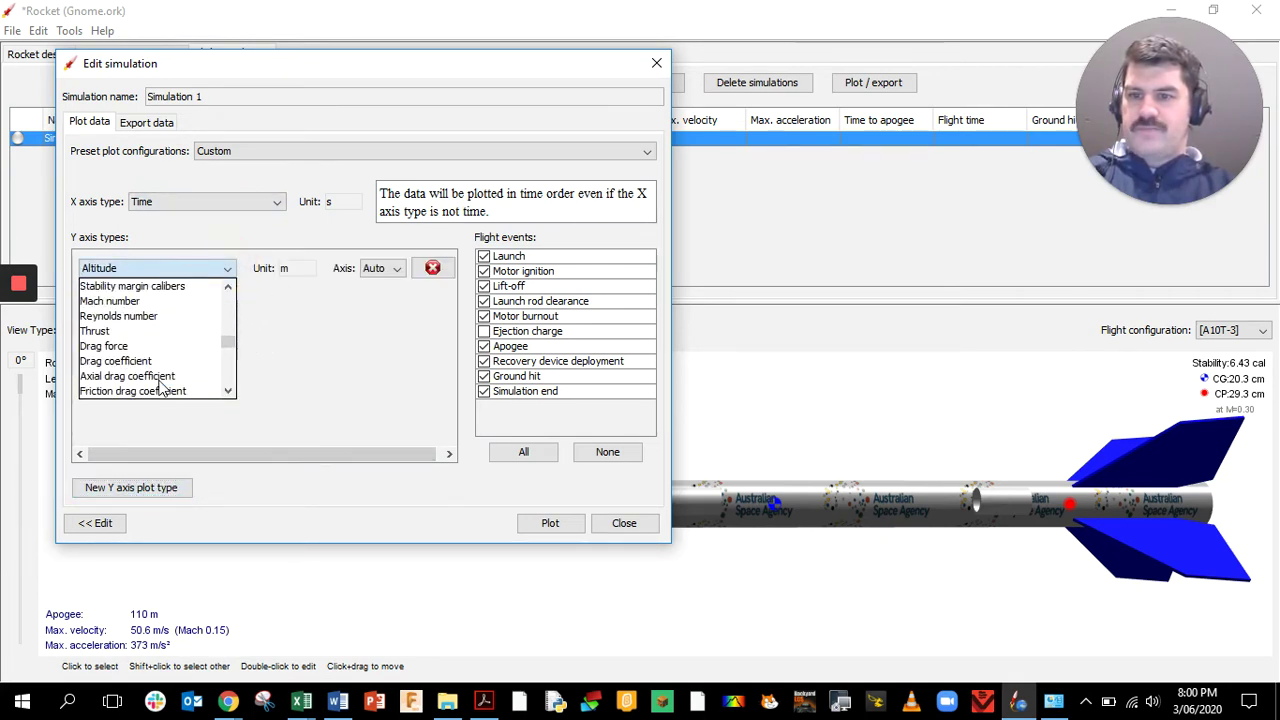
pyautogui.click(102, 286)
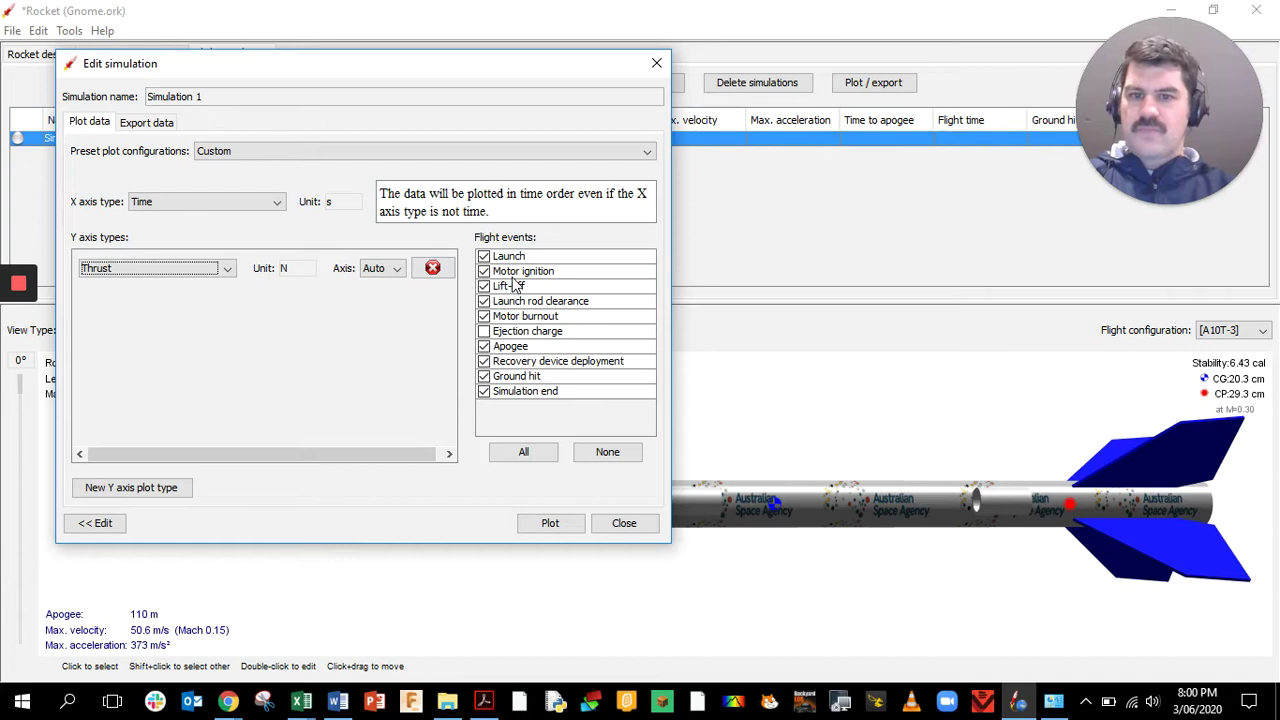
pyautogui.click(499, 336)
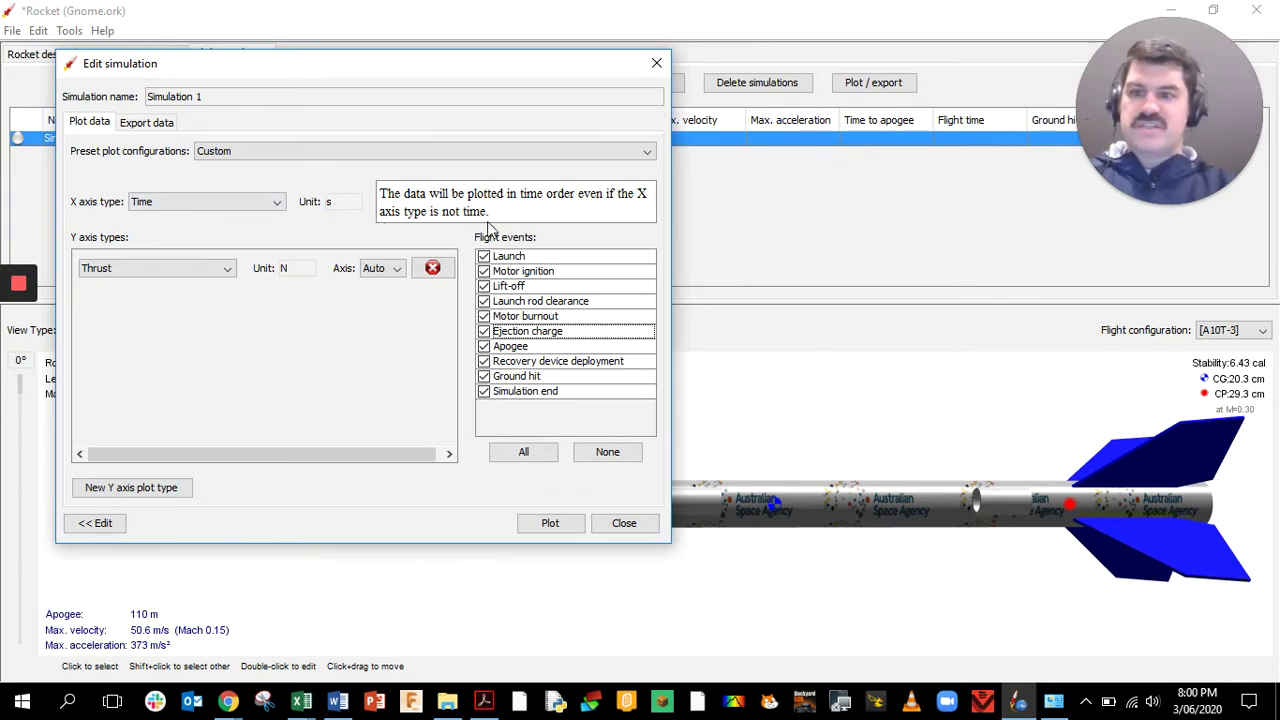
# Export the simulation's Time and Thrust data without flight events to 'Gnome Total Impulse Calculation 1.csv'
pyautogui.click(147, 128)
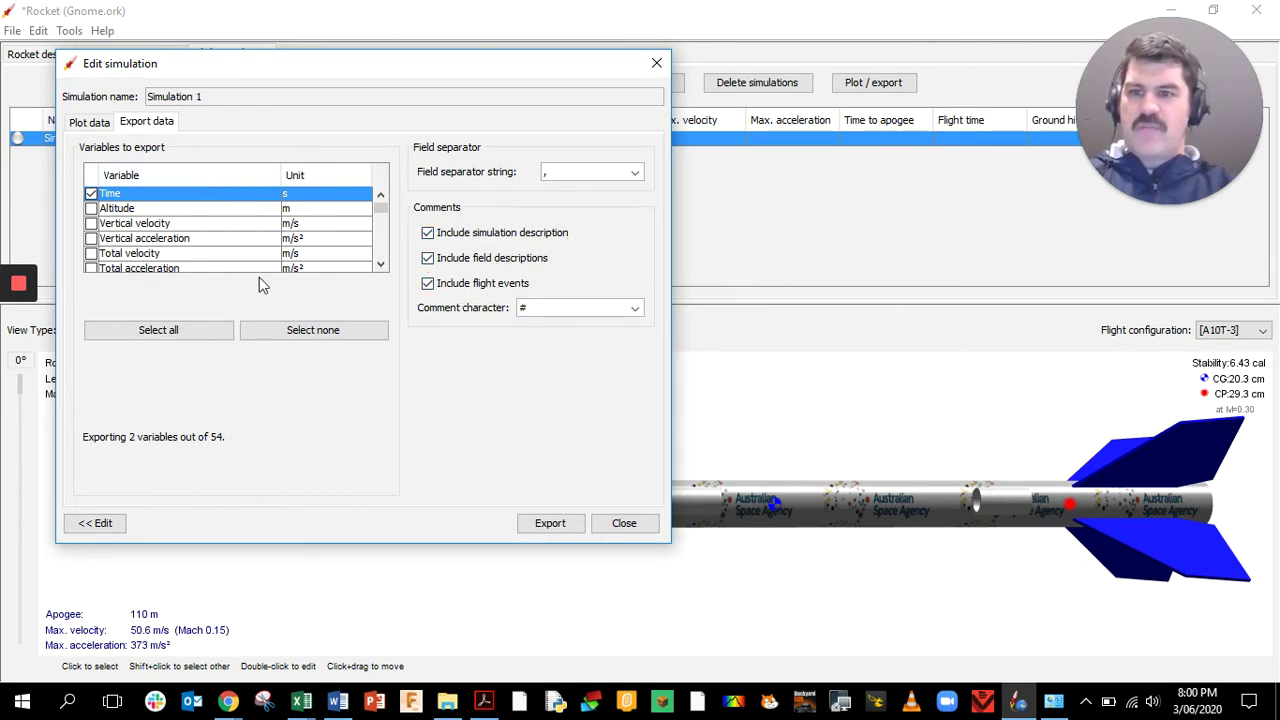
pyautogui.click(428, 284)
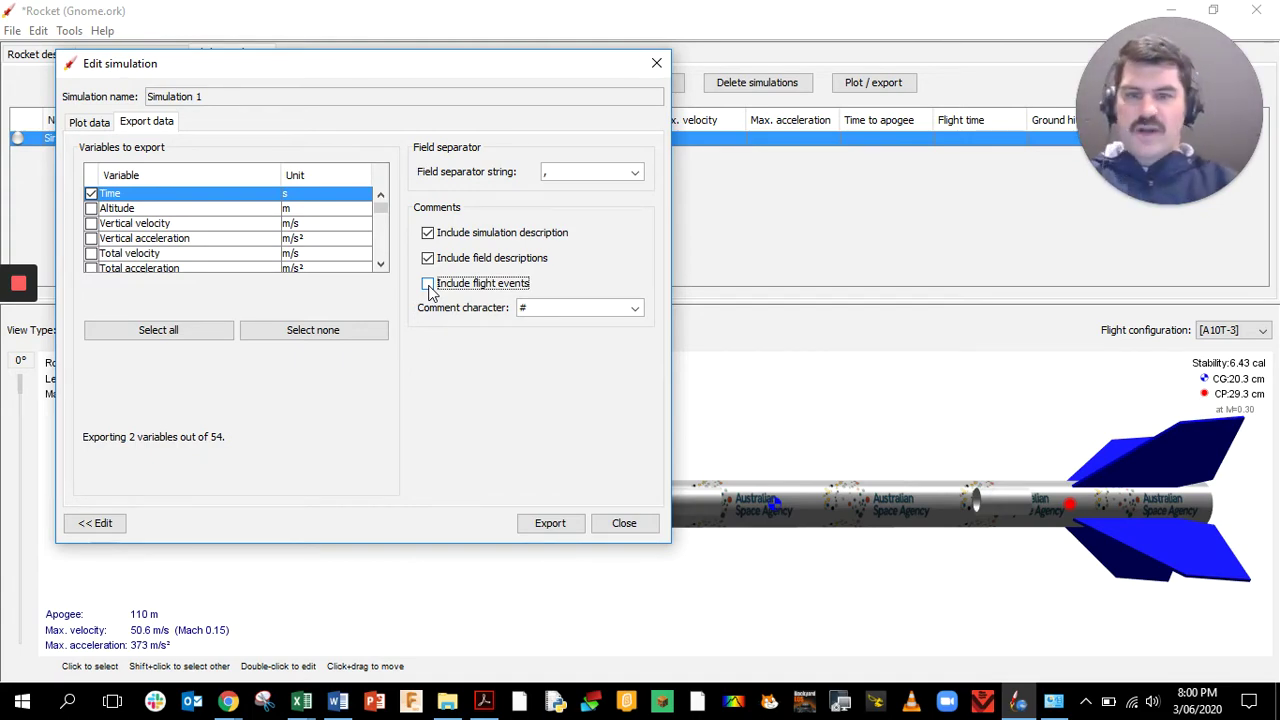
pyautogui.click(540, 520)
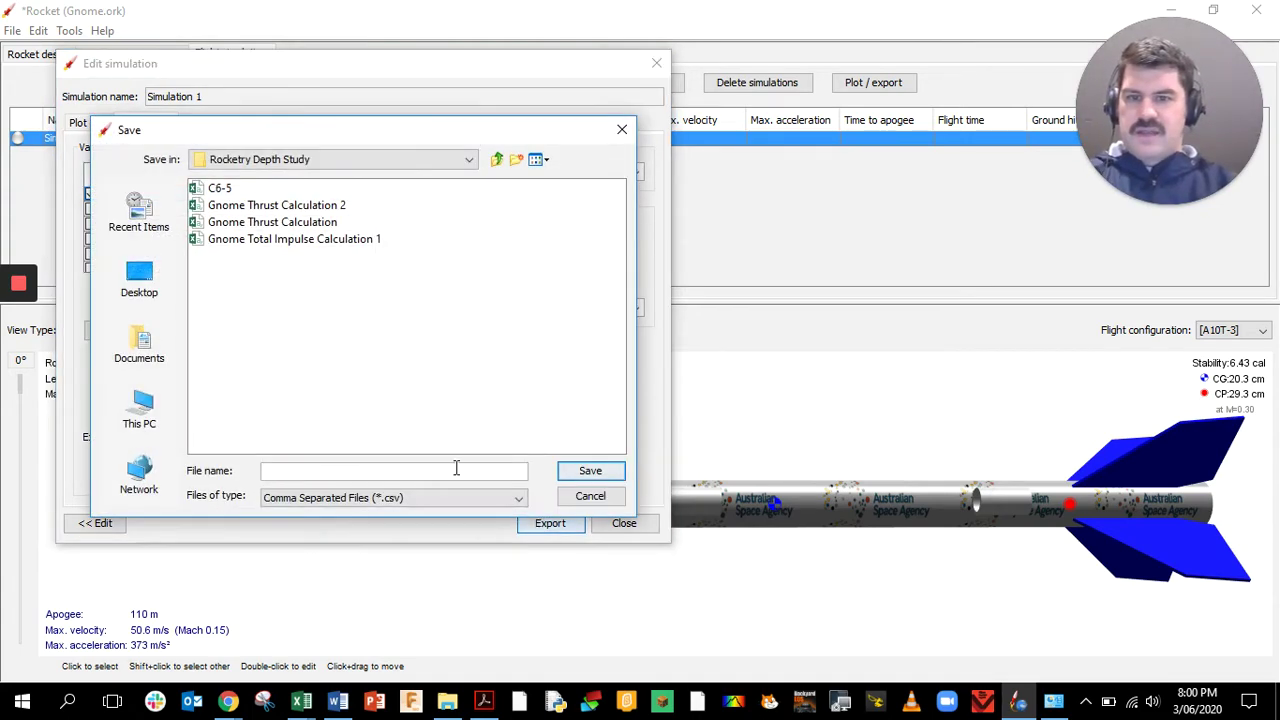
pyautogui.click(340, 240)
pyautogui.click(591, 473)
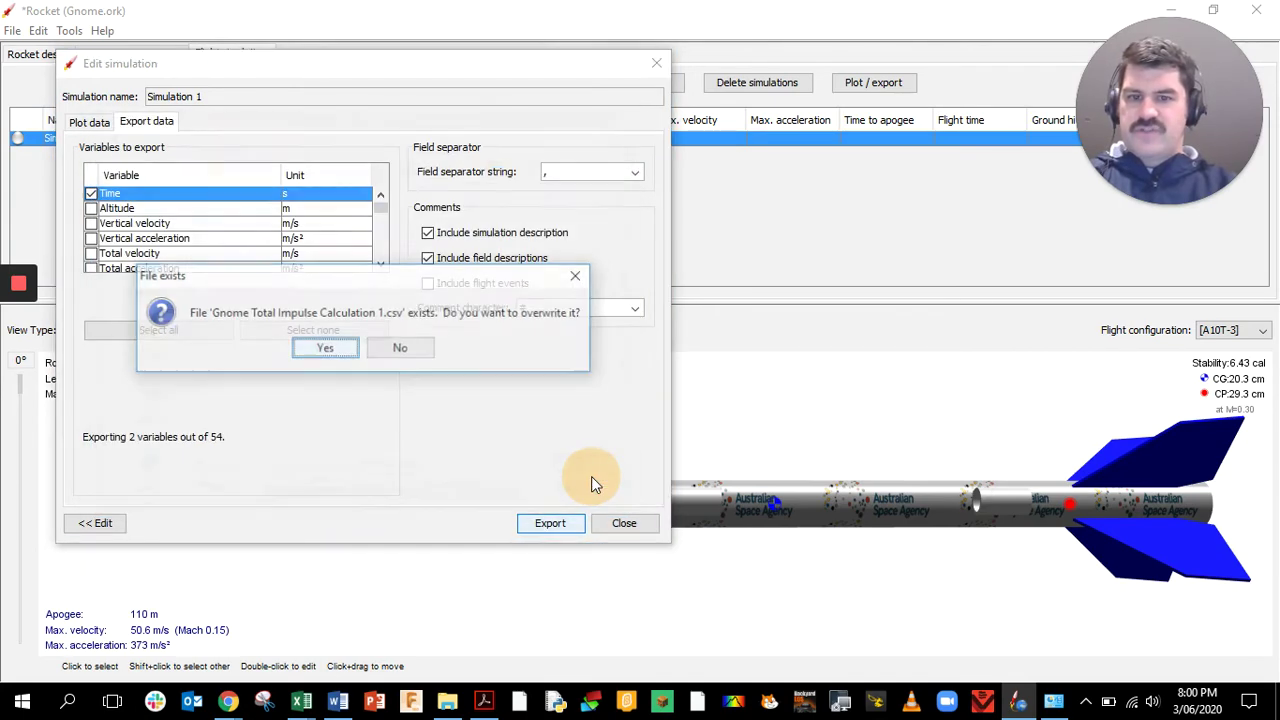
# Confirm overwriting the CSV, then open 'Gnome Total Impulse Calculation 1' from File Explorer in Excel
pyautogui.click(315, 352)
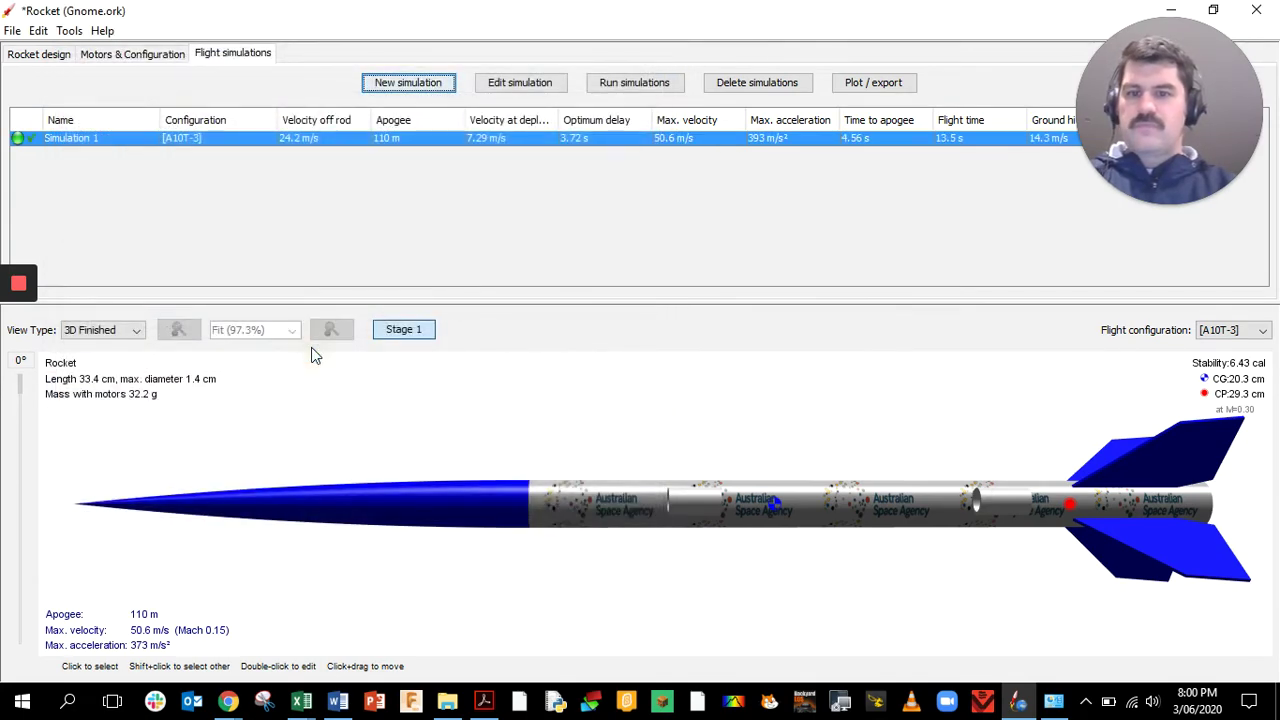
pyautogui.click(447, 702)
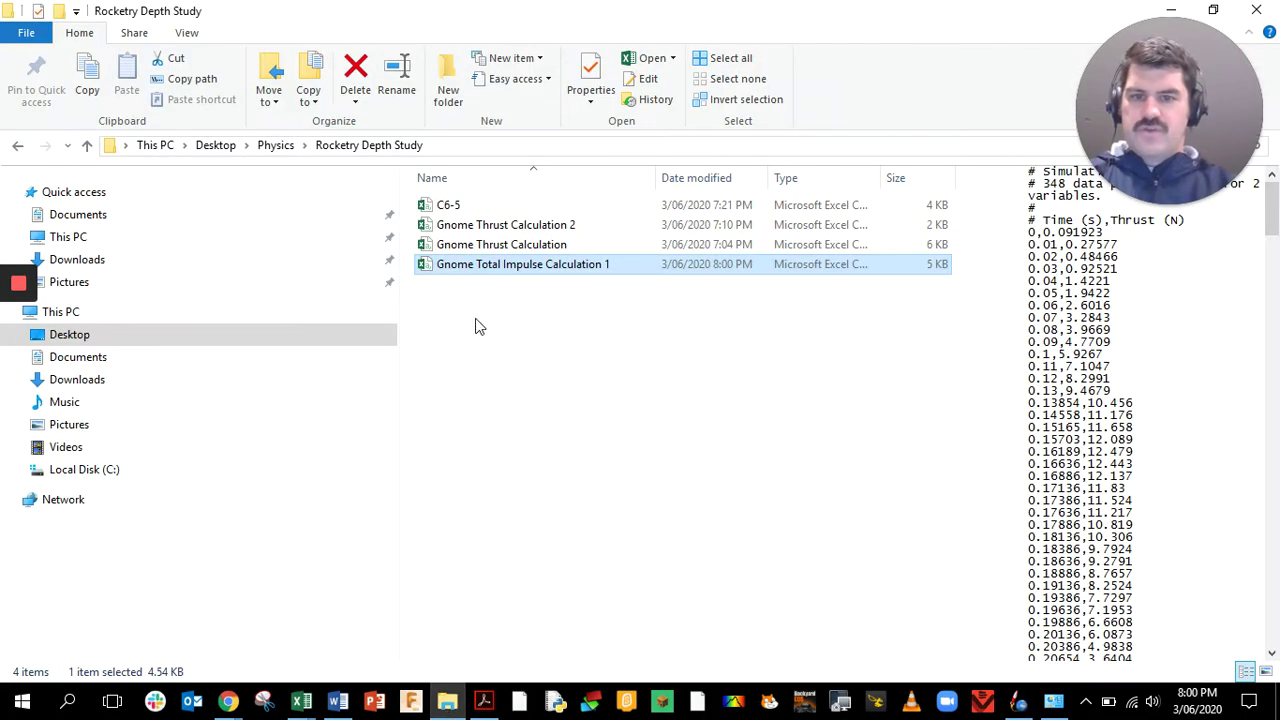
pyautogui.click(475, 288)
pyautogui.click(479, 267)
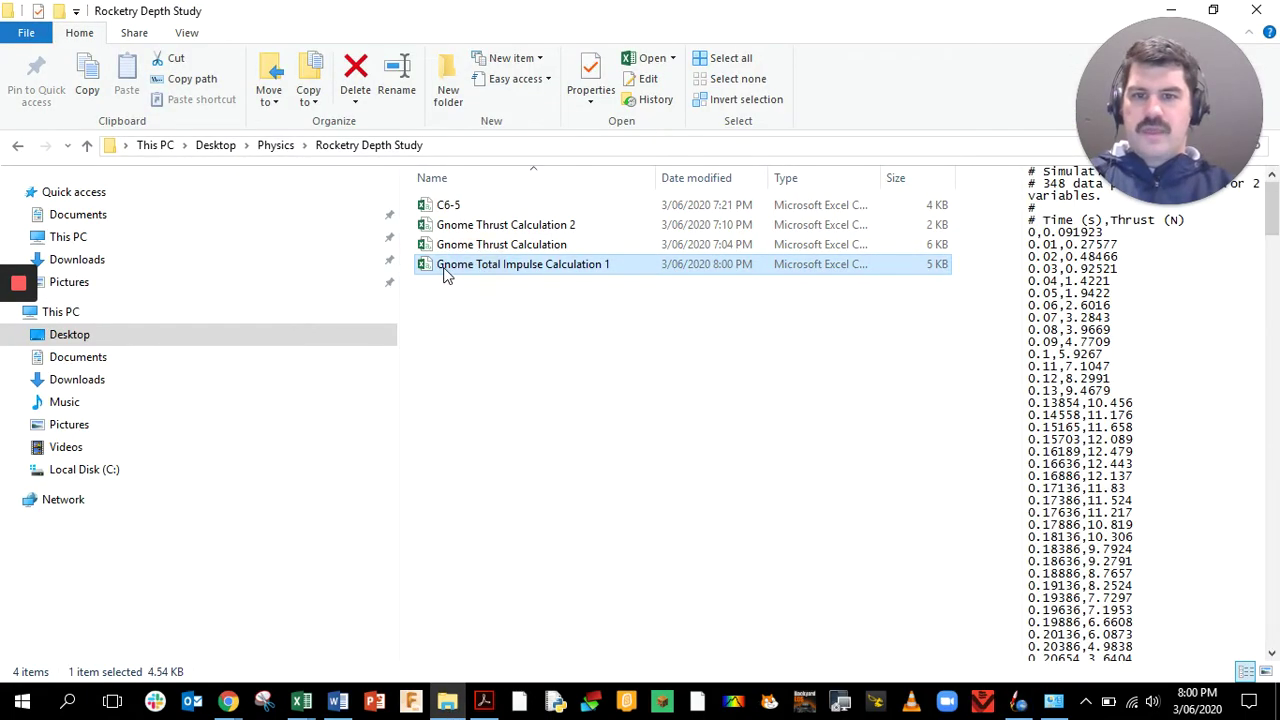
pyautogui.doubleClick(578, 265)
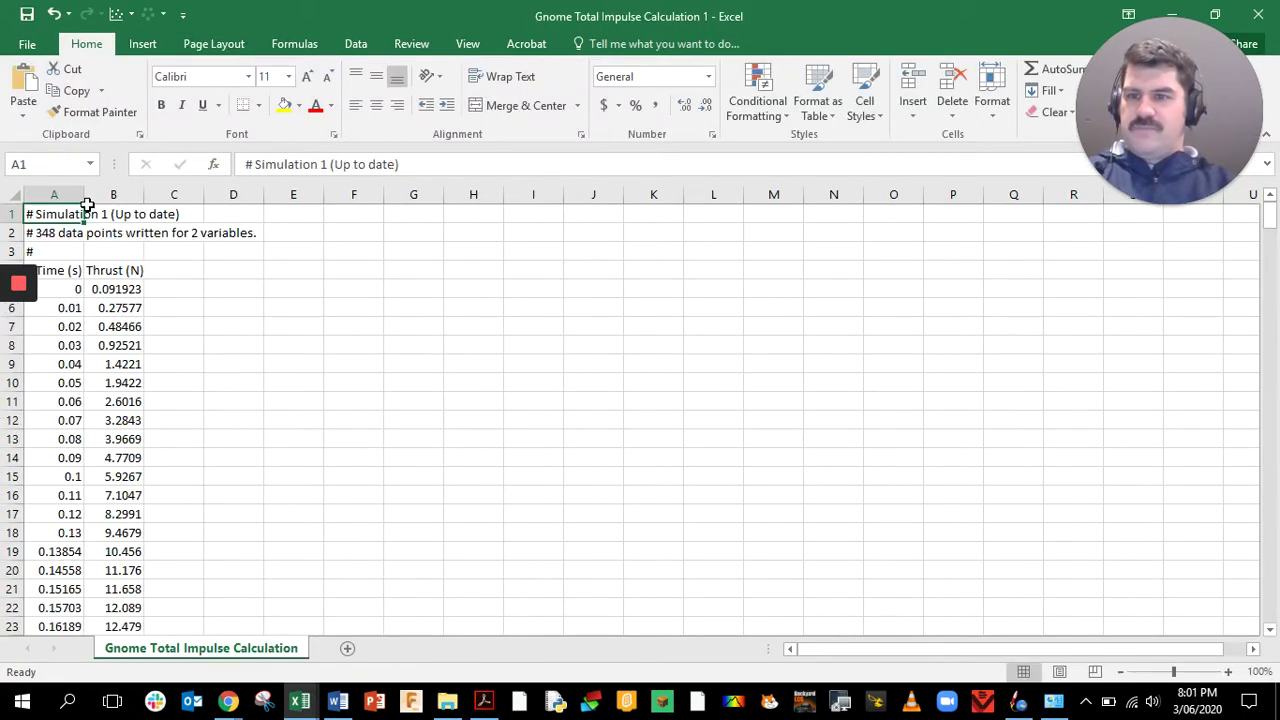
# Inspect the imported data, finding thrust reaches 0 N at 0.85517 s in row 195
pyautogui.click(75, 231)
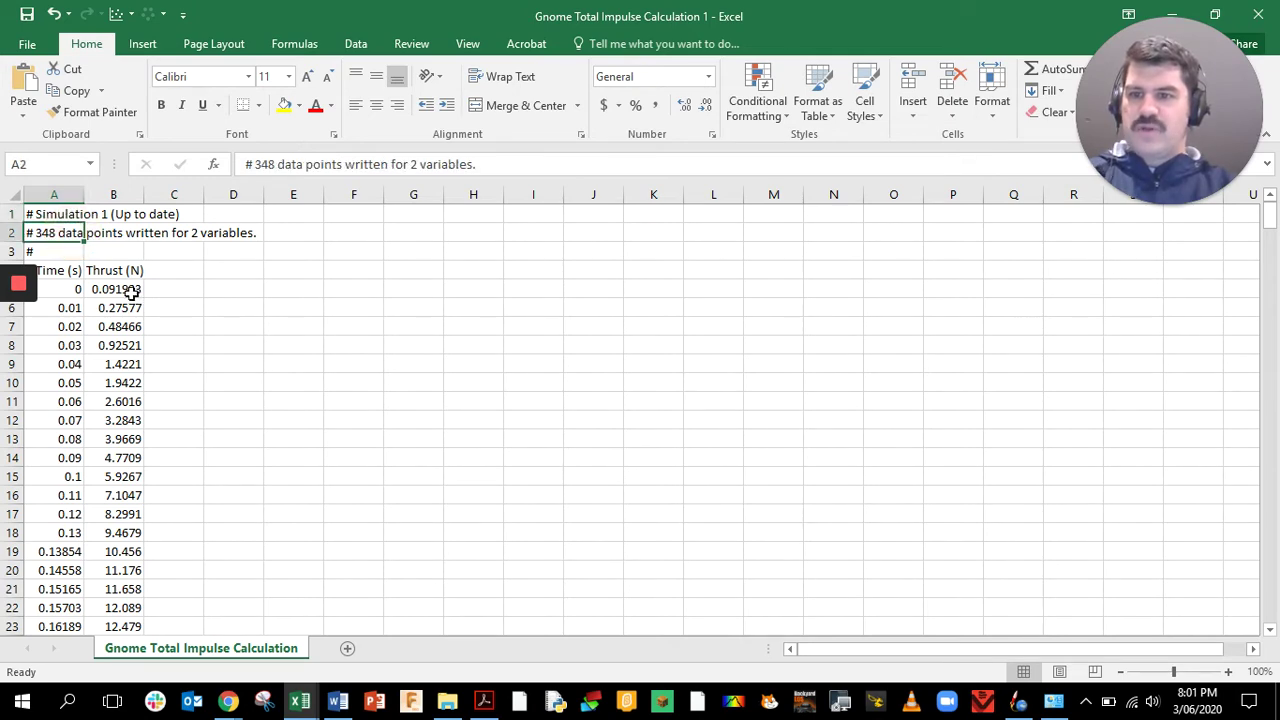
pyautogui.scroll(4, 163, 290)
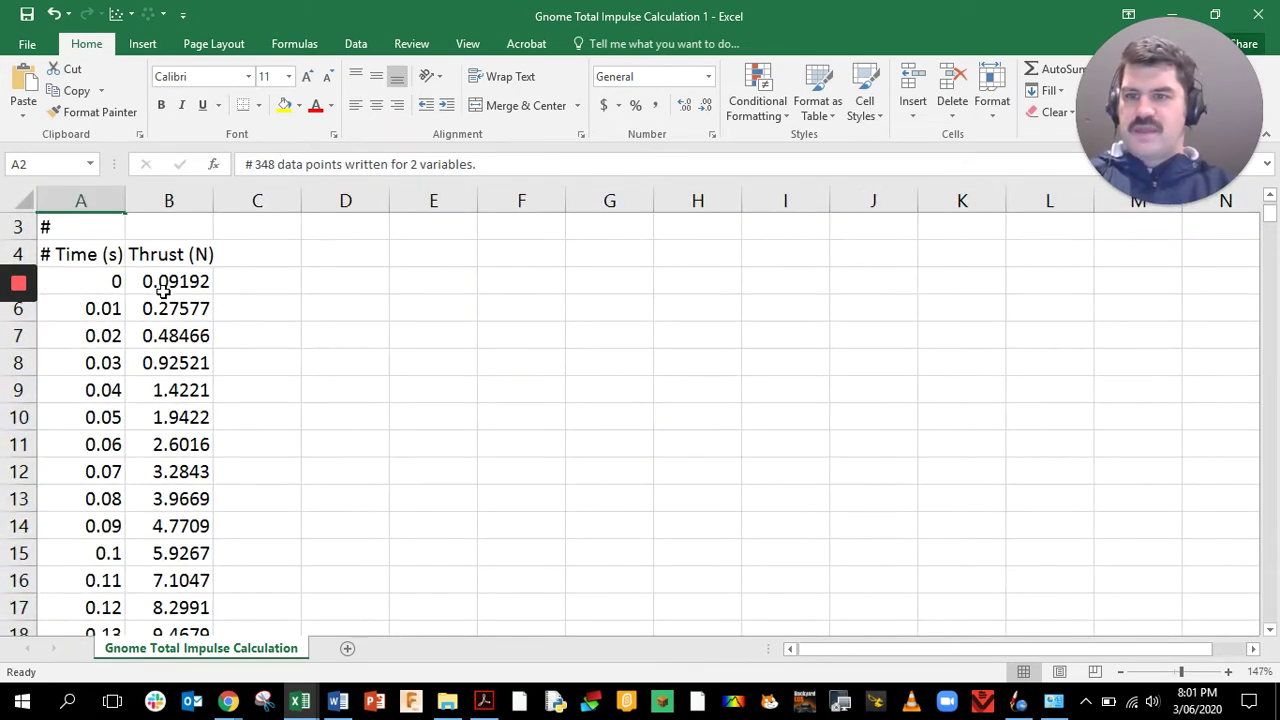
pyautogui.scroll(2, 274, 344)
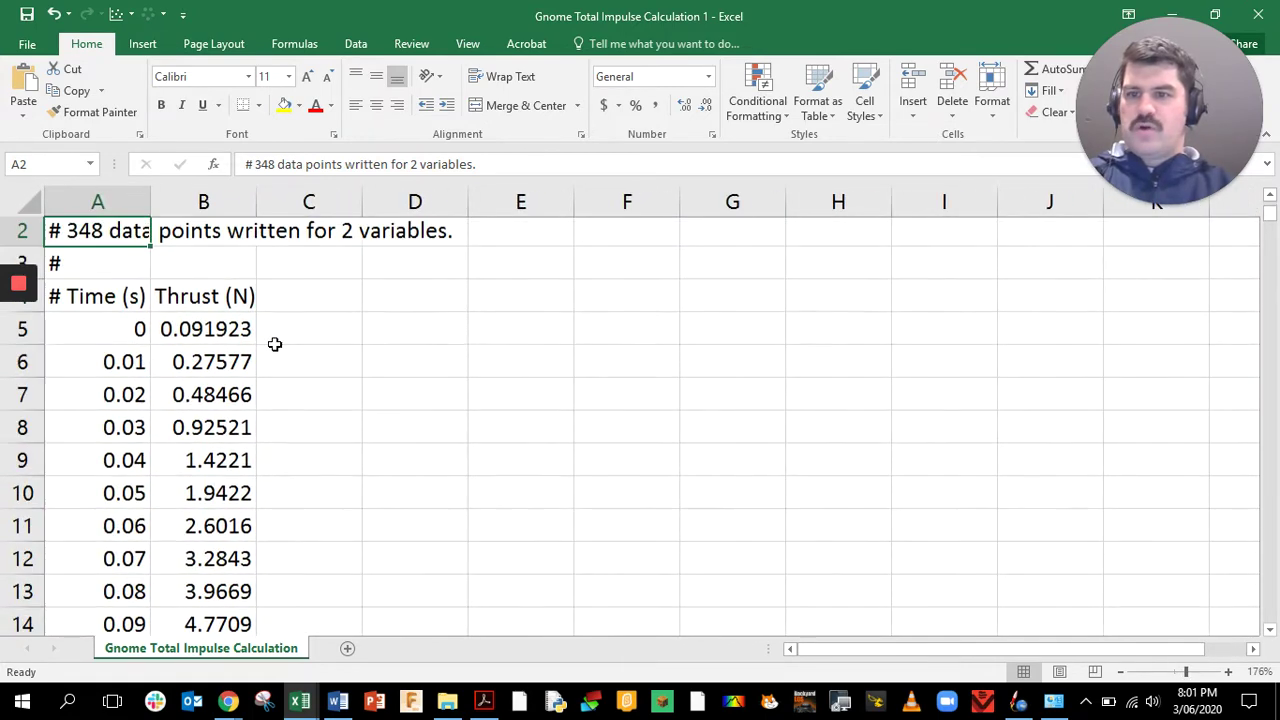
pyautogui.scroll(-18, 199, 304)
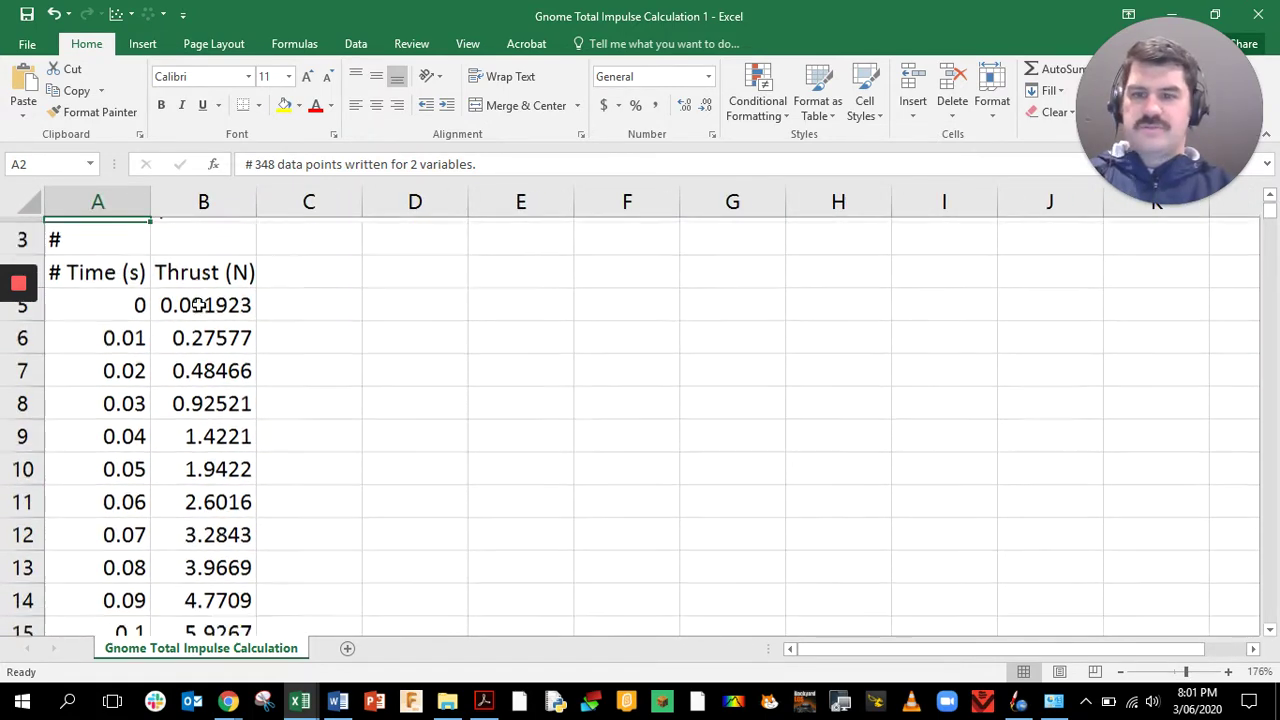
pyautogui.scroll(-18, 199, 304)
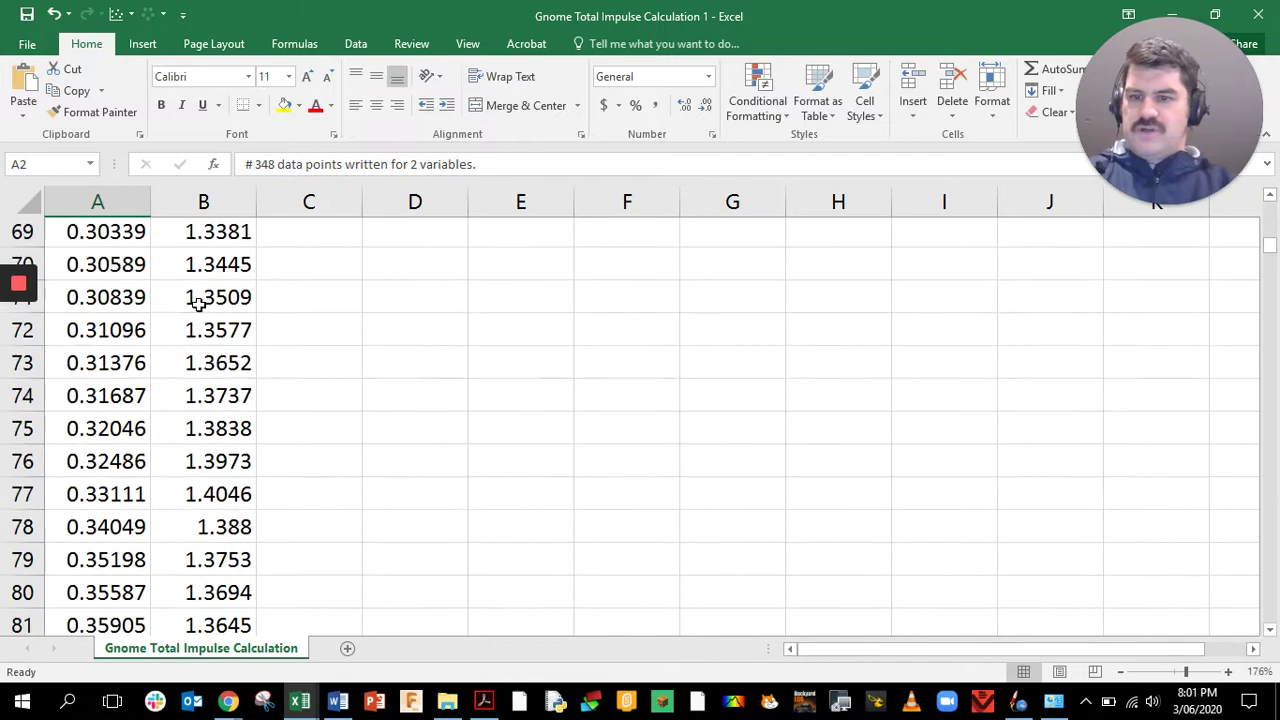
pyautogui.scroll(-20, 199, 304)
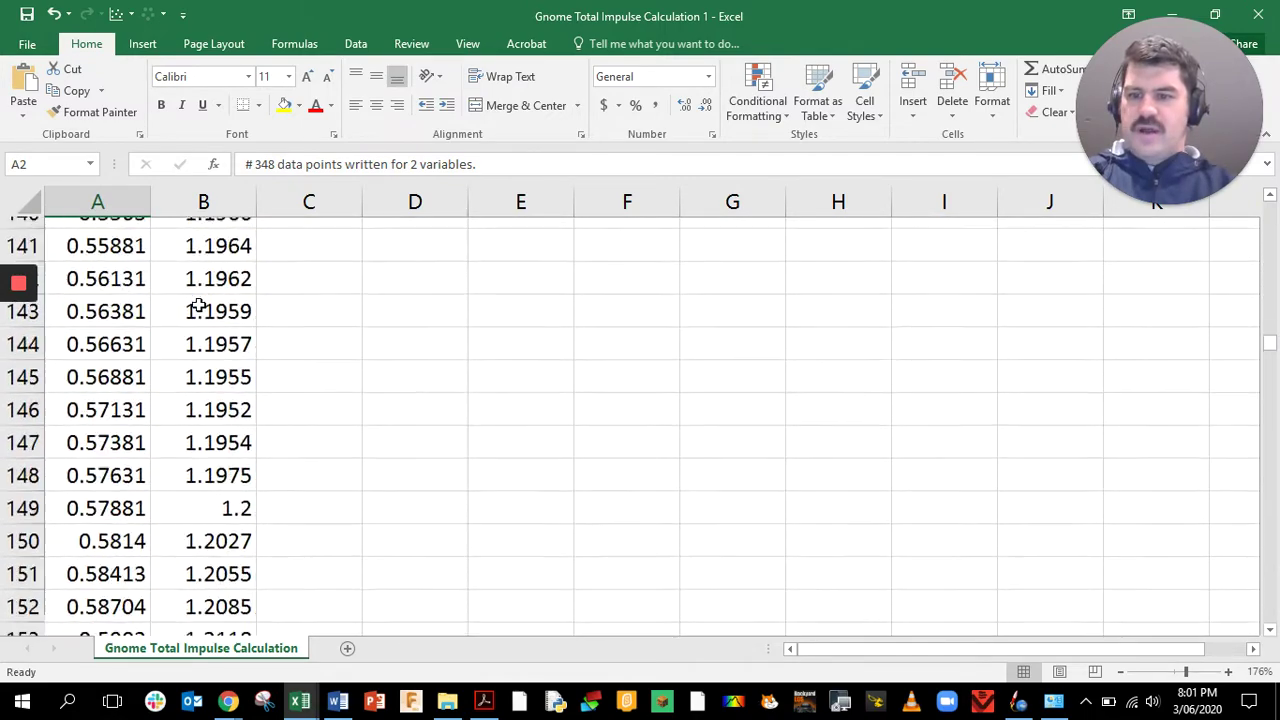
pyautogui.scroll(2, 199, 304)
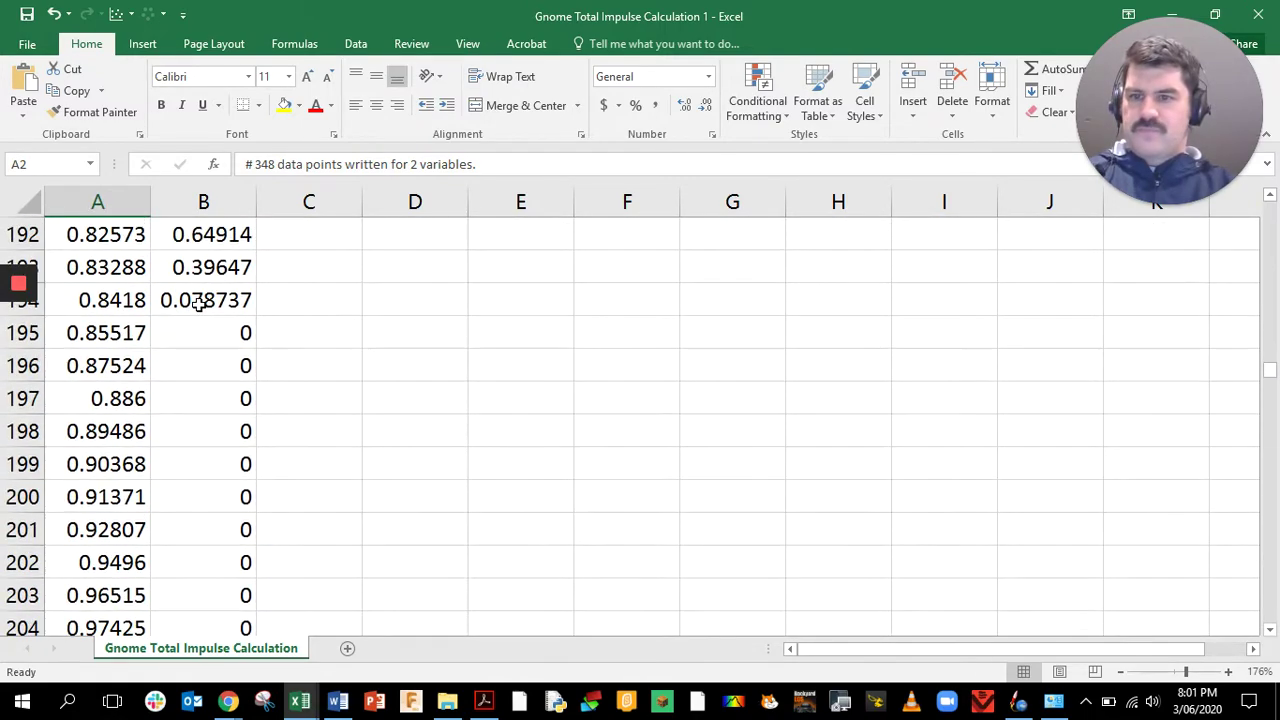
pyautogui.click(106, 331)
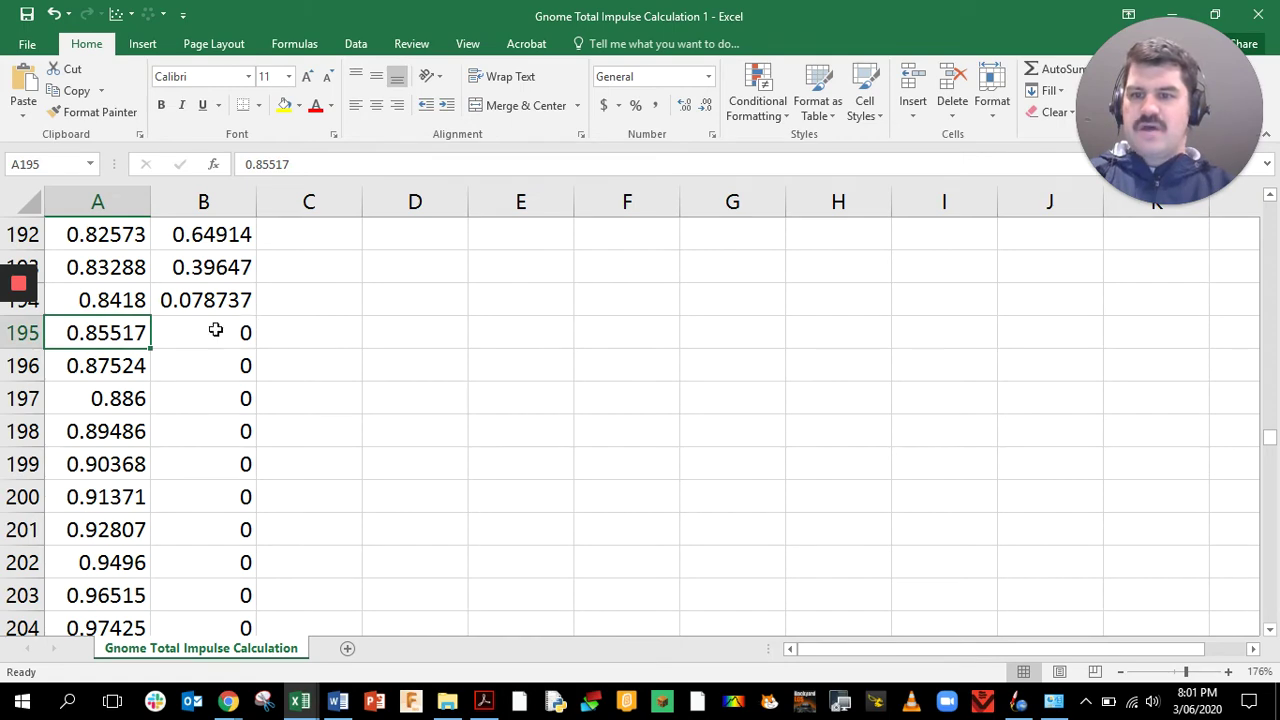
pyautogui.click(215, 331)
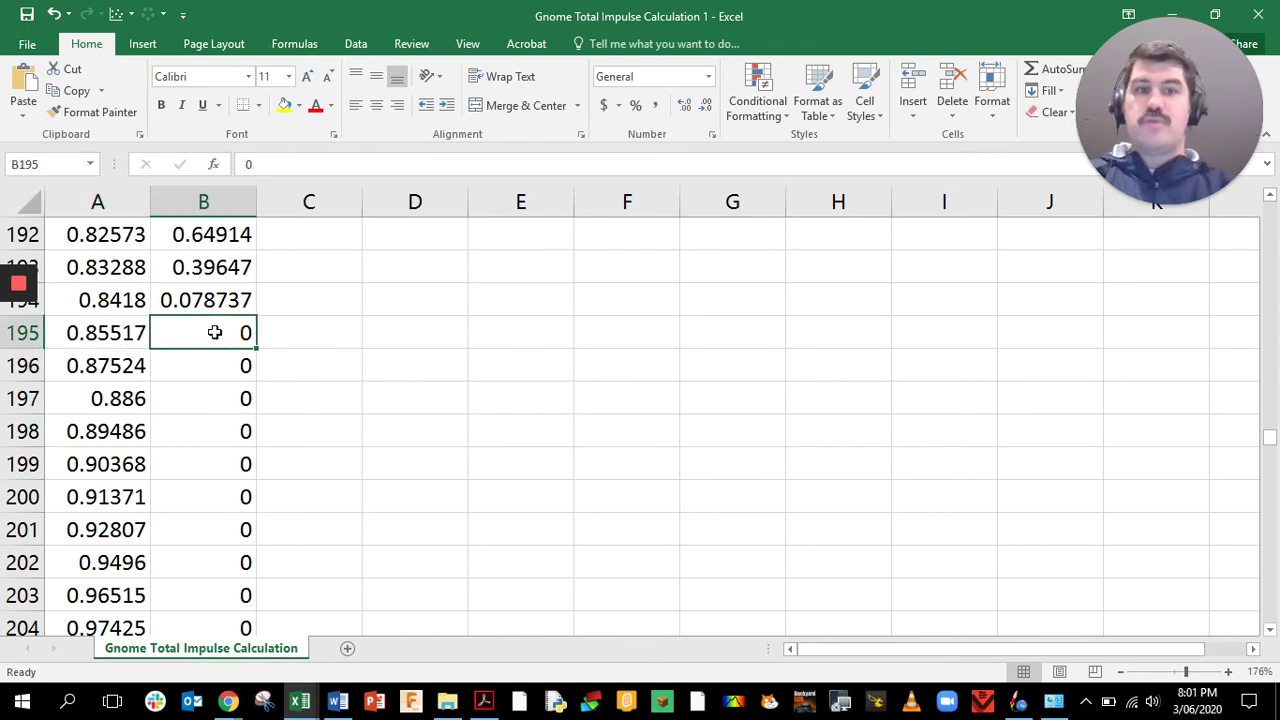
# Return to the top of the sheet and start editing cell C4 beside the headers
pyautogui.scroll(1, 215, 332)
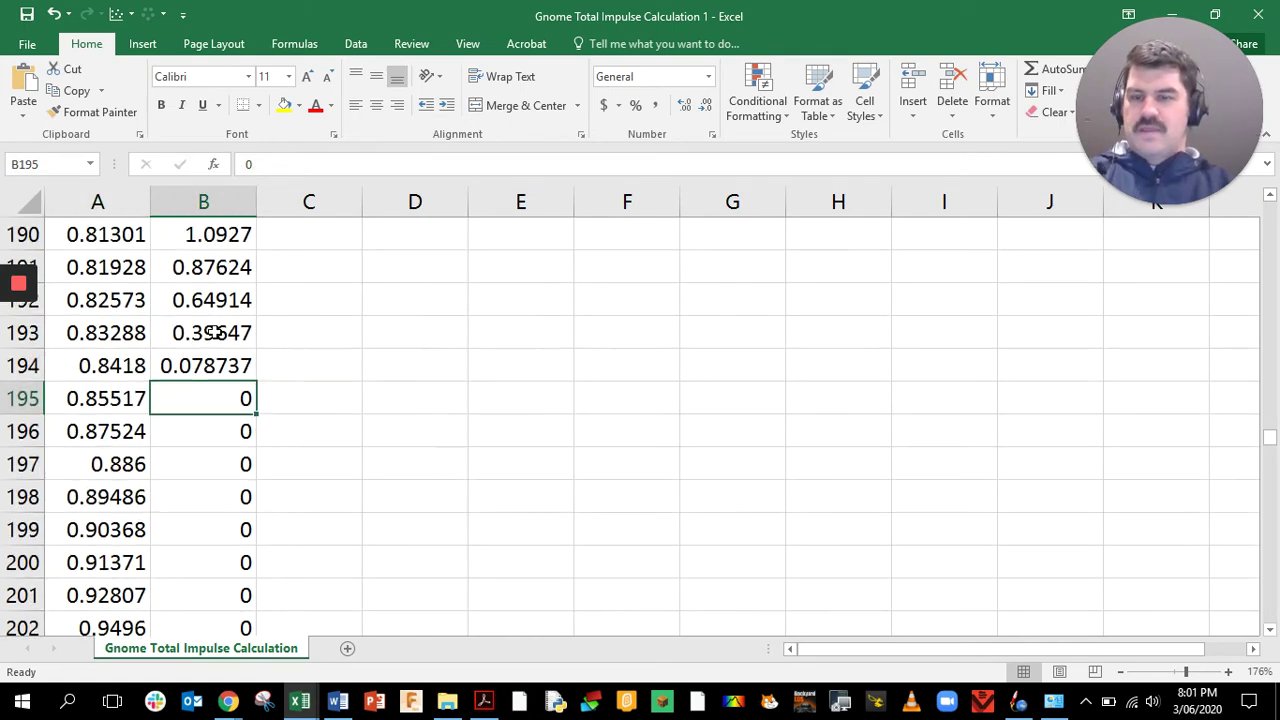
pyautogui.scroll(8, 215, 332)
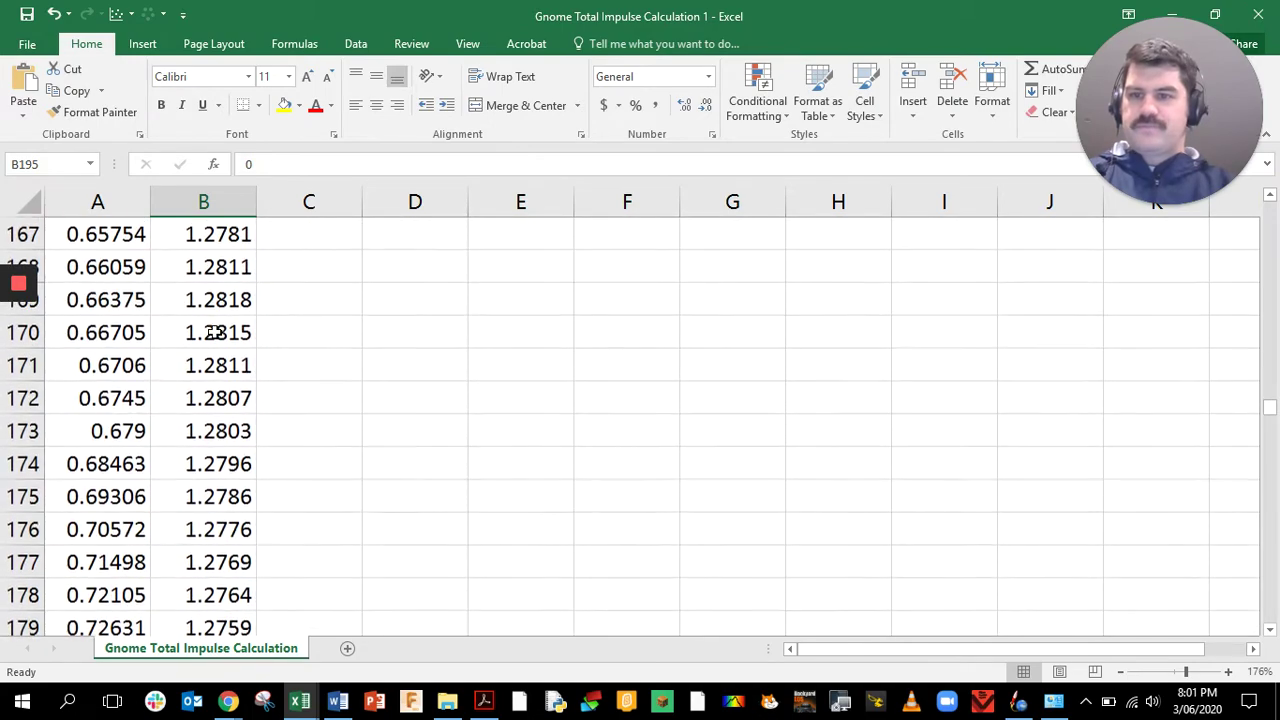
pyautogui.scroll(5, 215, 332)
pyautogui.scroll(-5, 215, 332)
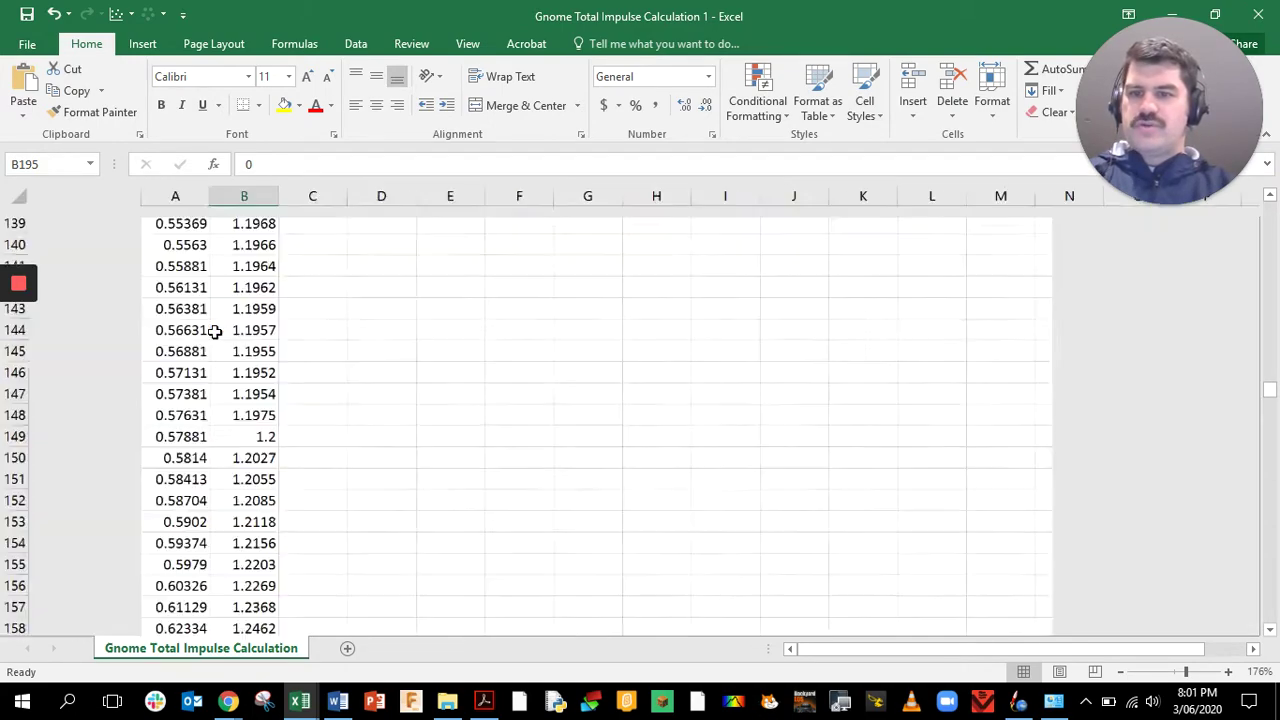
pyautogui.scroll(20, 215, 332)
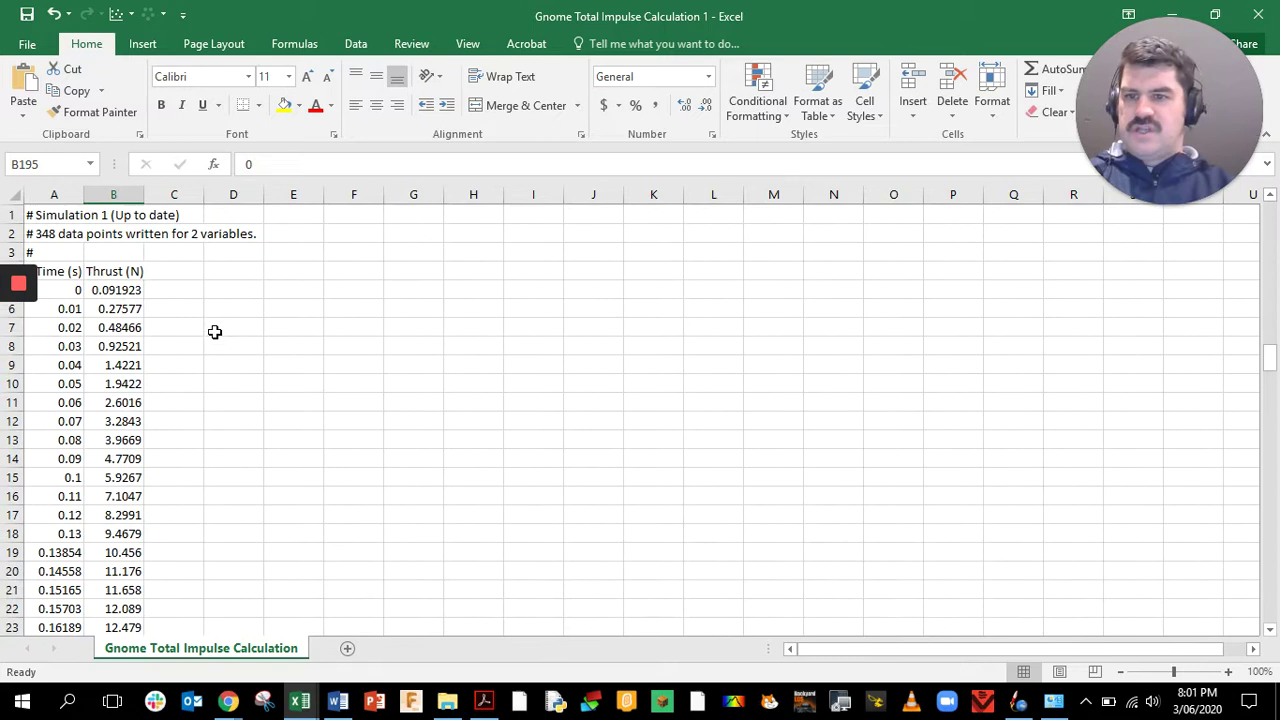
pyautogui.doubleClick(168, 271)
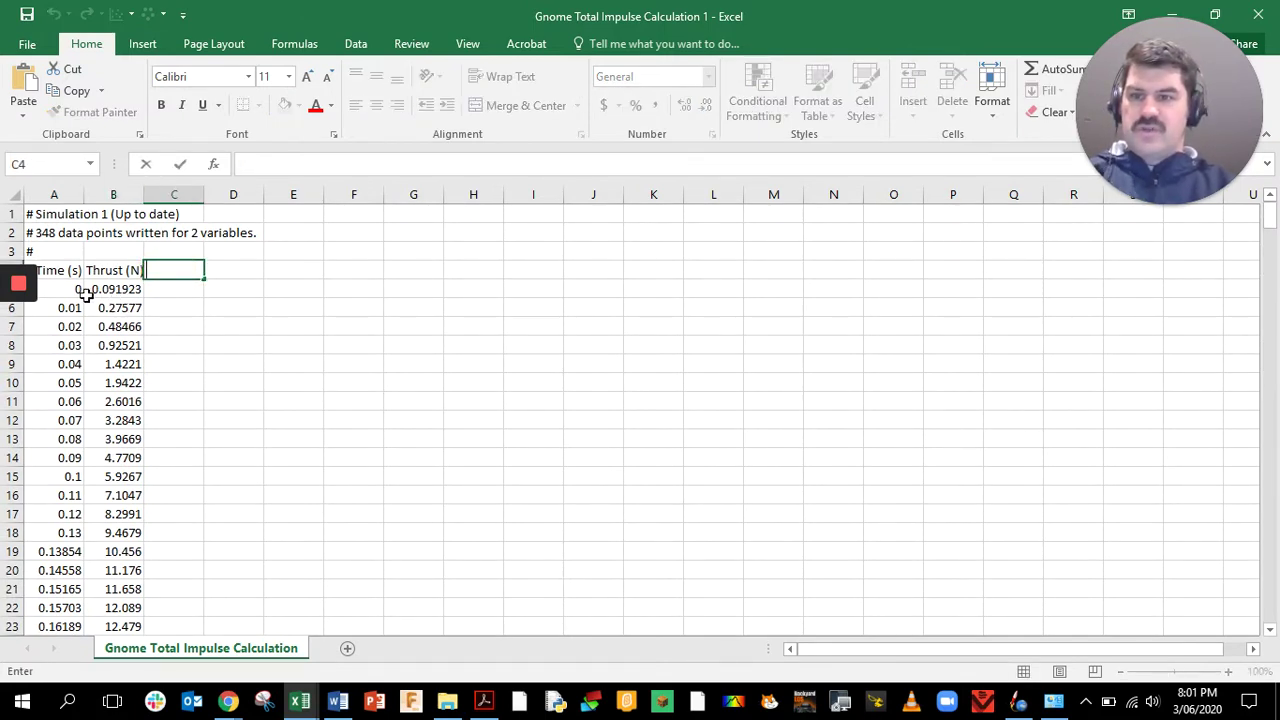
# Select the Time and Thrust data in A5:B196 for a scatter chart
pyautogui.moveTo(66, 292); pyautogui.dragTo(142, 363)
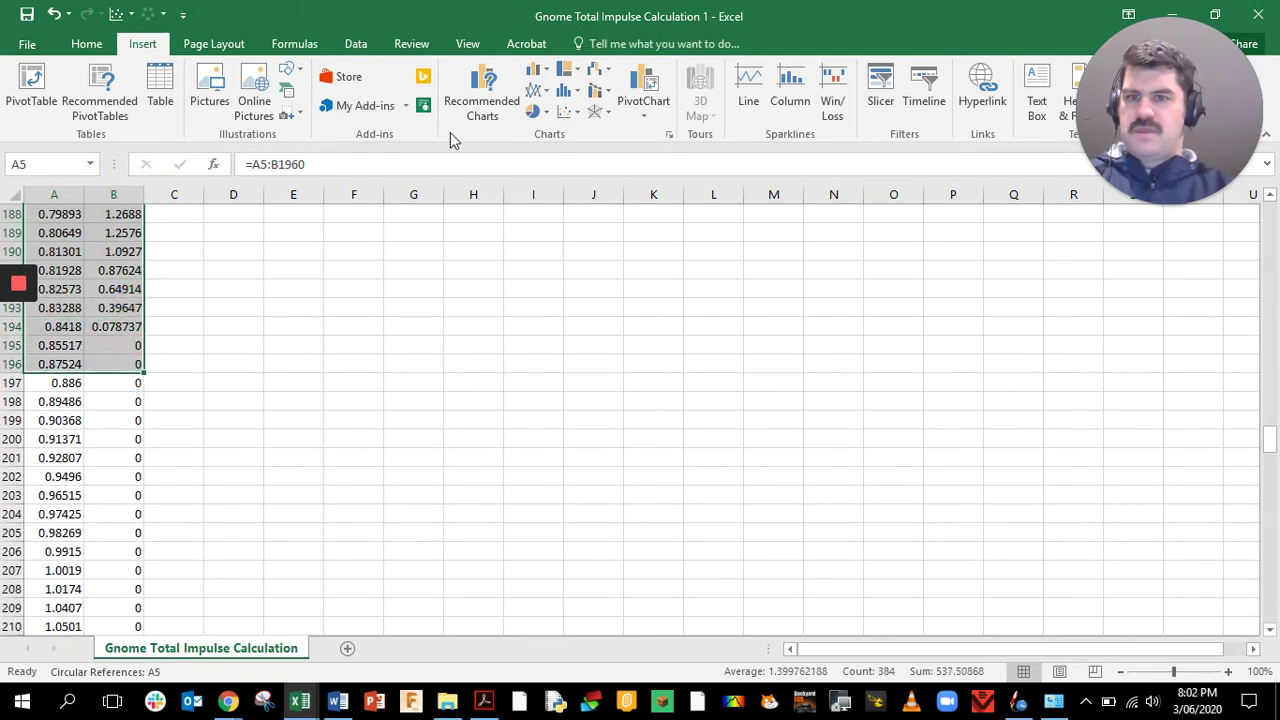
pyautogui.click(576, 113)
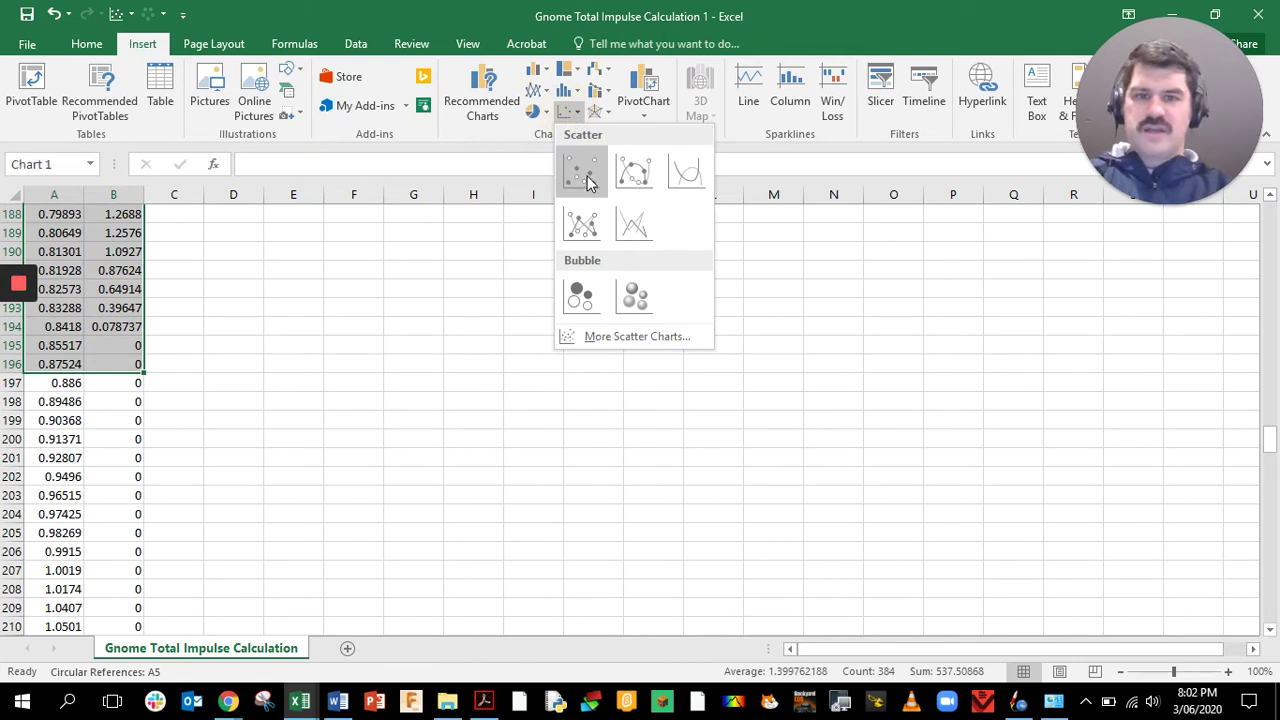
# Insert a scatter chart with straight lines and markers, styled dark with an orange line
pyautogui.click(589, 232)
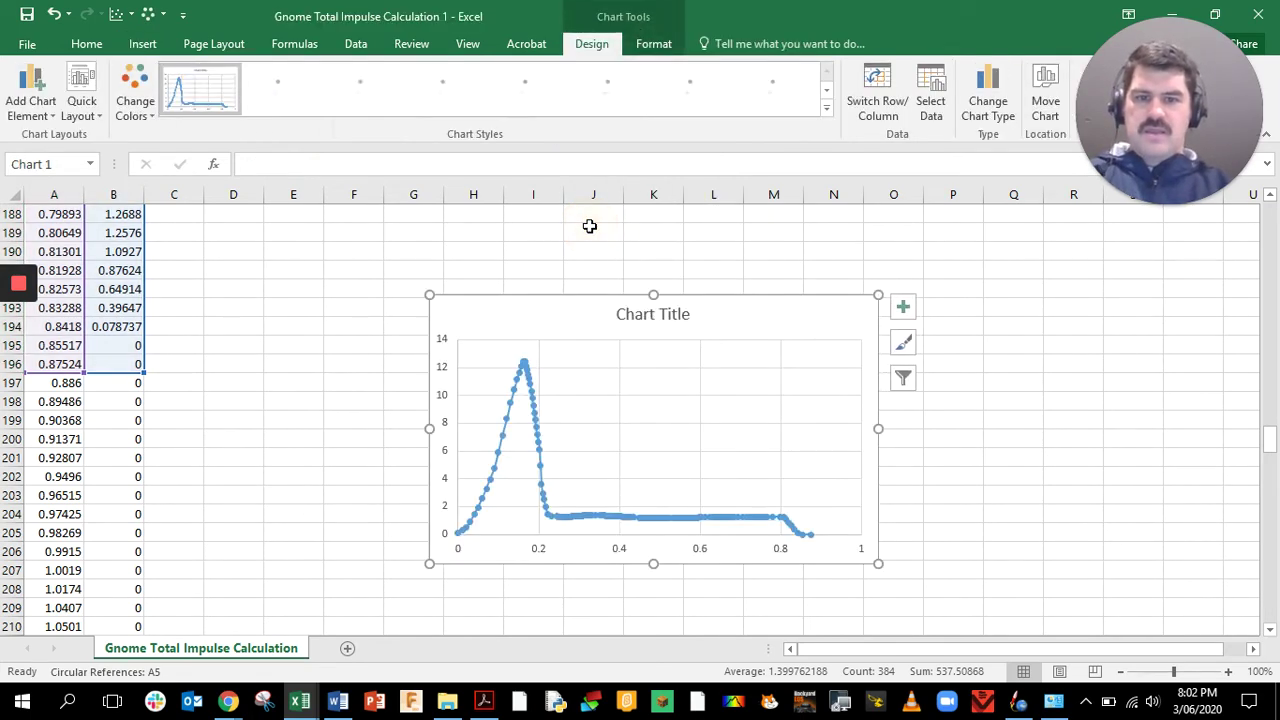
pyautogui.click(605, 75)
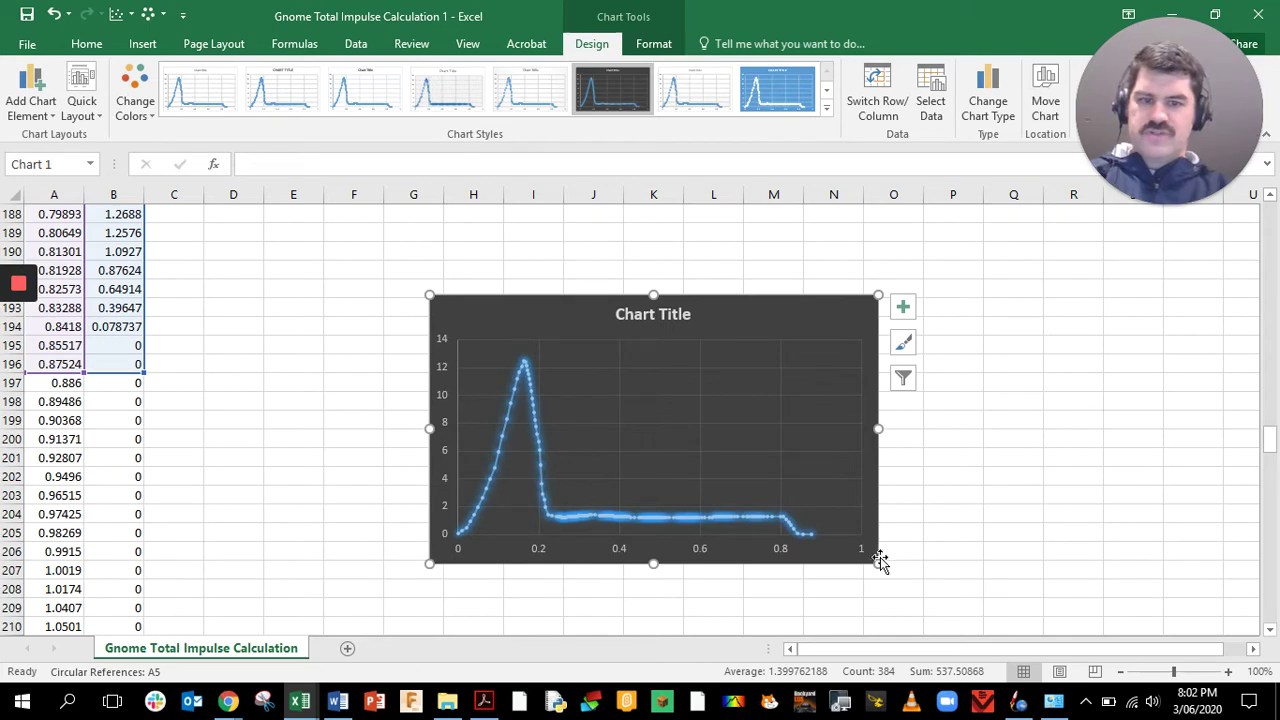
pyautogui.click(826, 108)
pyautogui.click(277, 177)
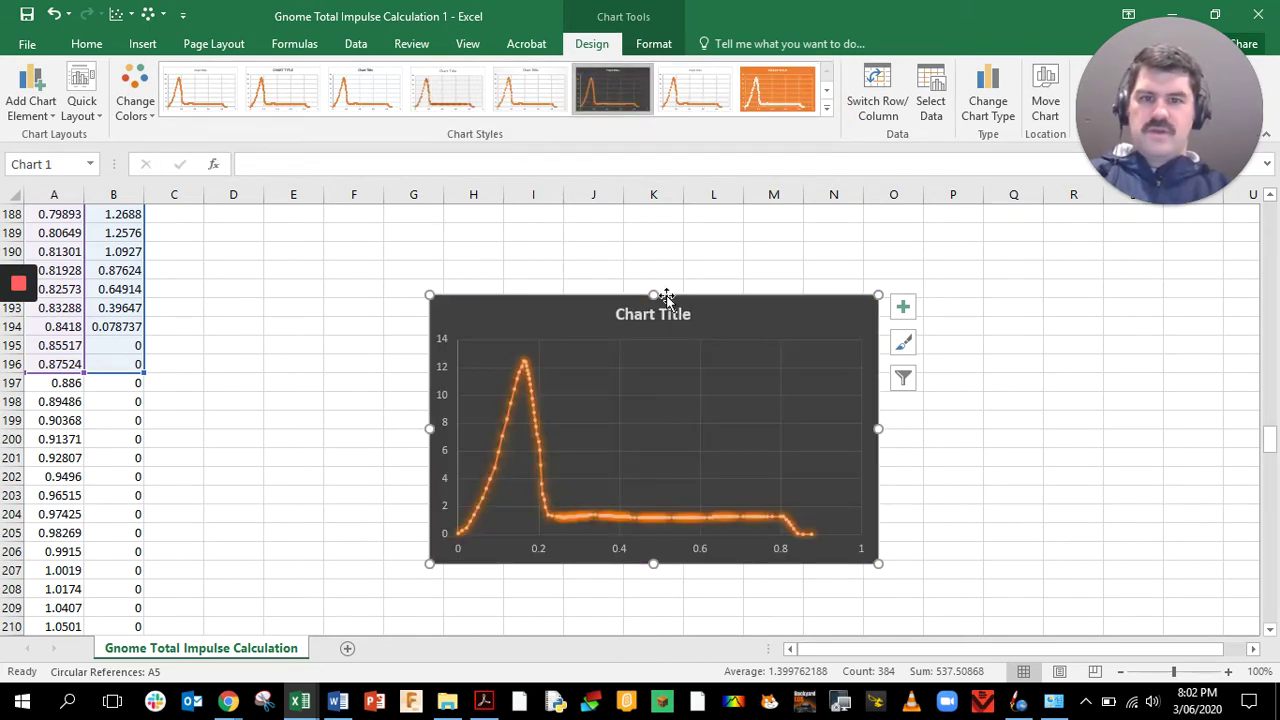
# Title the chart 'Time vs Thrust', then move it up-left and enlarge it
pyautogui.doubleClick(660, 316)
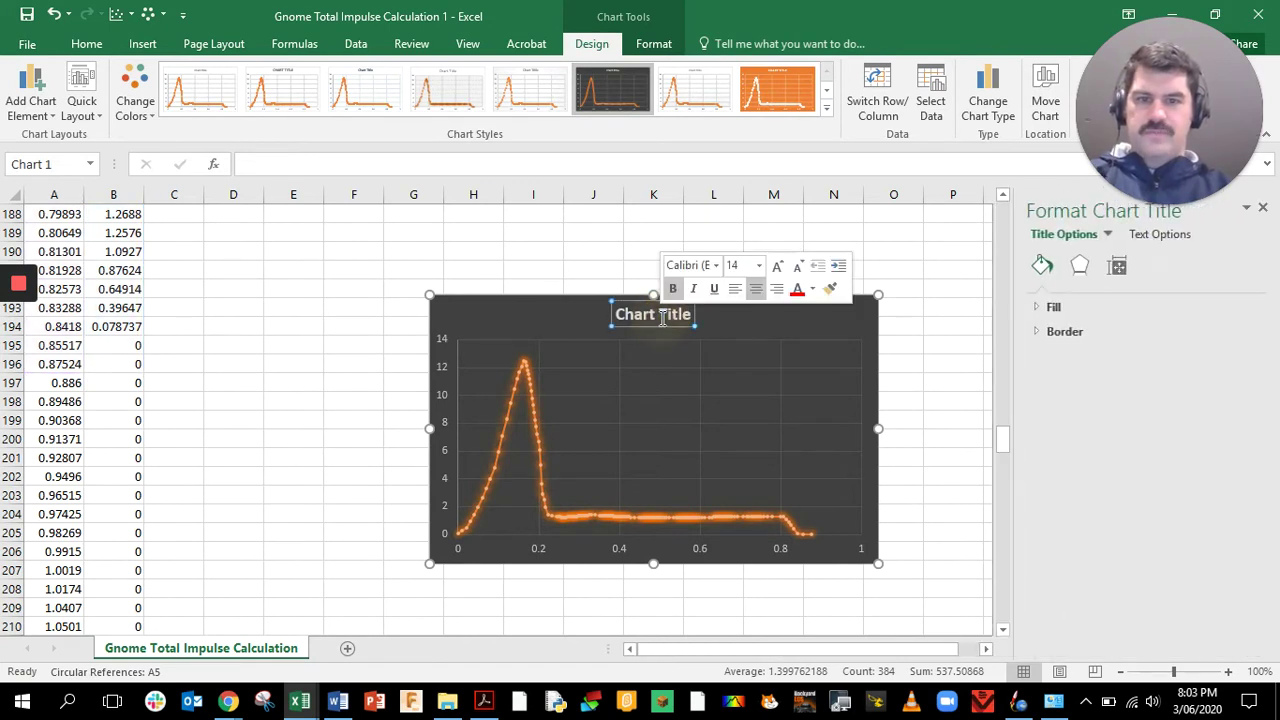
pyautogui.press('BackSpace')
pyautogui.press('BackSpace')
pyautogui.press('BackSpace')
pyautogui.press('BackSpace')
pyautogui.press('BackSpace')
pyautogui.press('BackSpace')
pyautogui.press('BackSpace')
pyautogui.press('BackSpace')
pyautogui.press('BackSpace')
pyautogui.press('BackSpace')
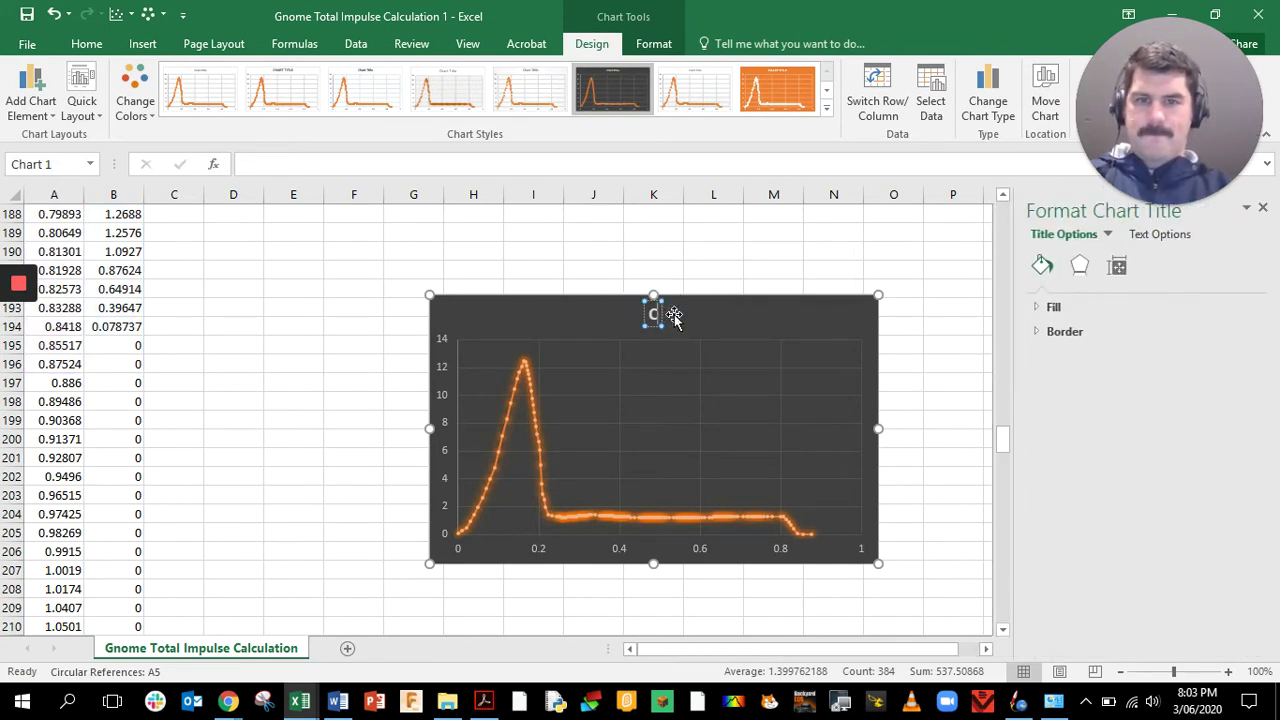
pyautogui.press('BackSpace')
pyautogui.write('Time')
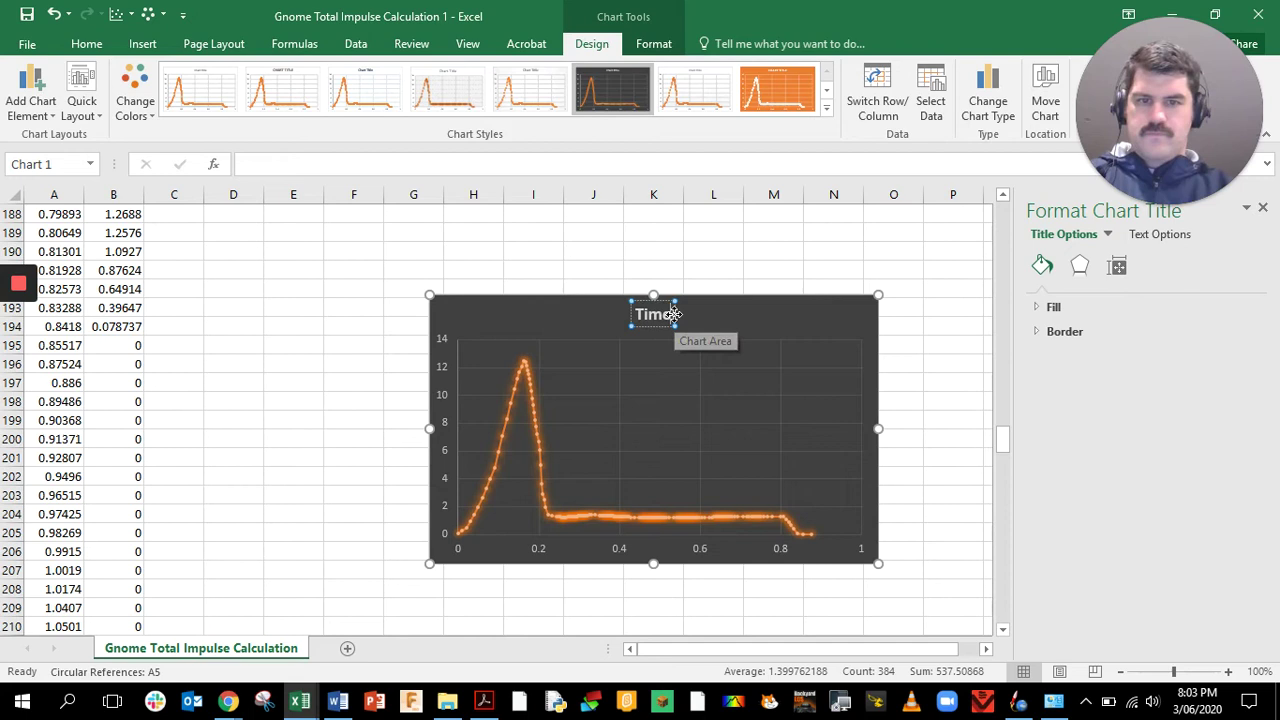
pyautogui.write(' vs Thrust')
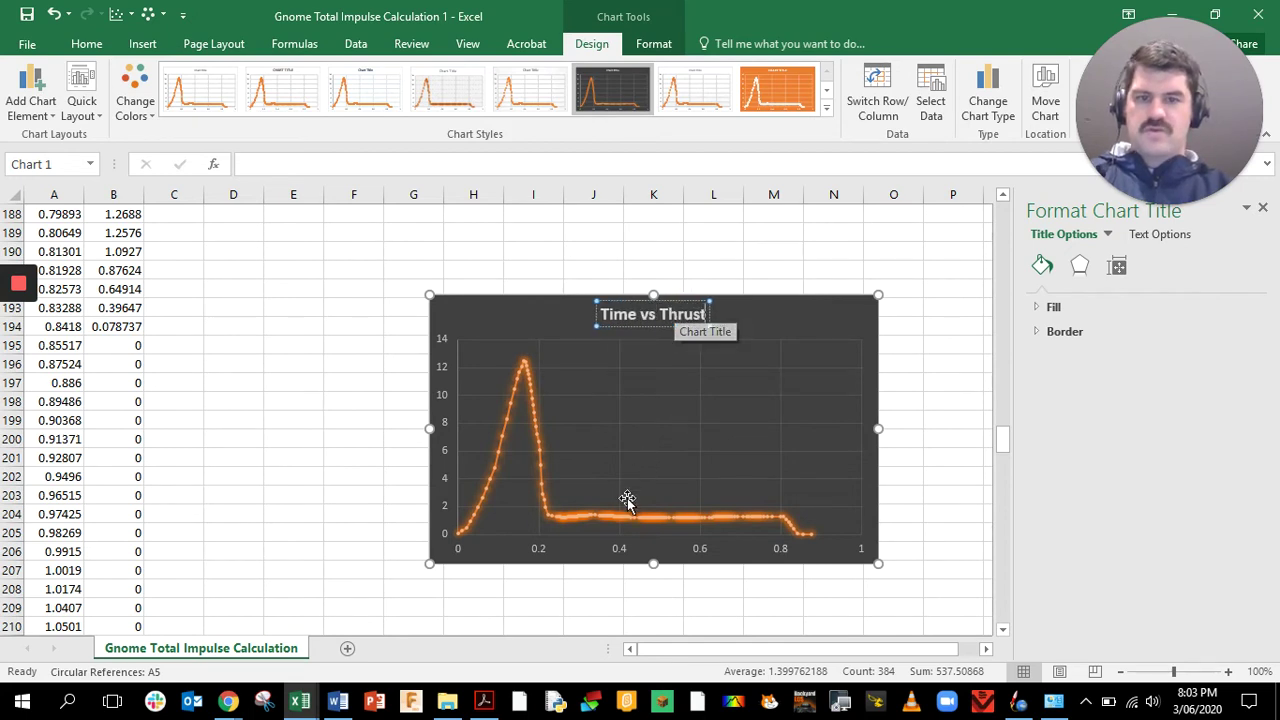
pyautogui.click(746, 288)
pyautogui.moveTo(746, 288); pyautogui.dragTo(713, 230)
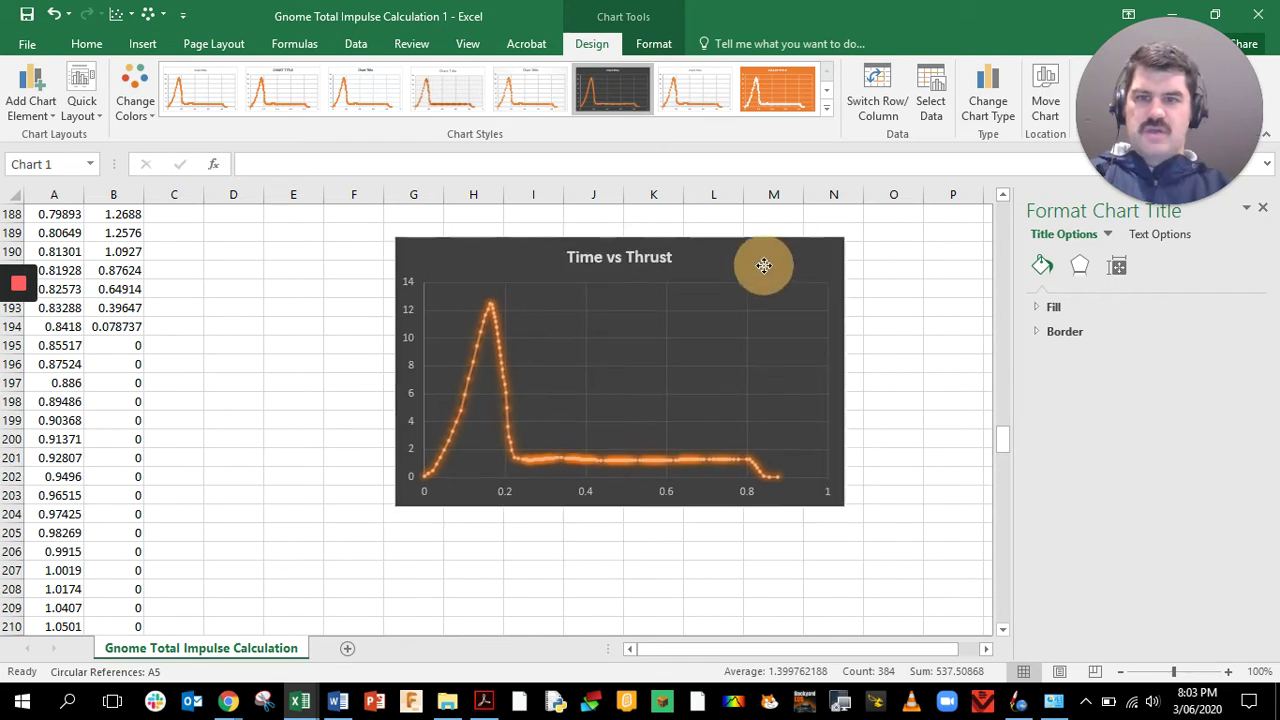
pyautogui.moveTo(845, 505); pyautogui.dragTo(918, 567)
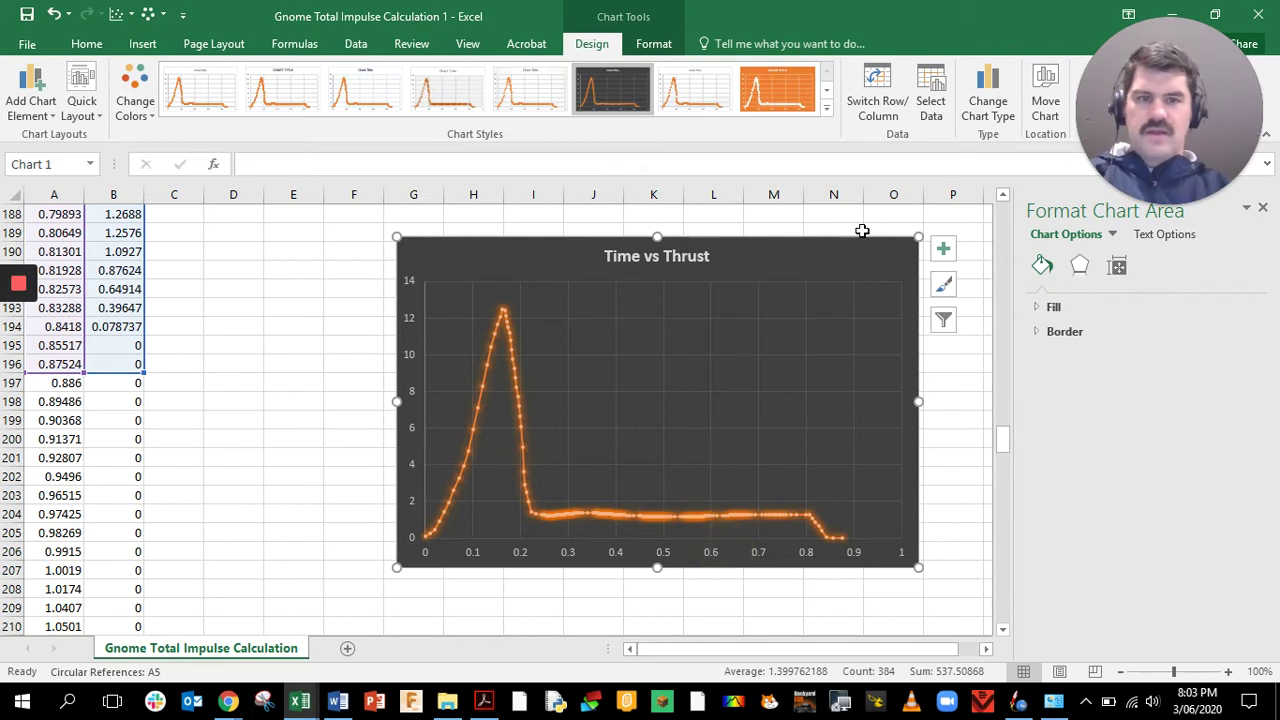
pyautogui.click(945, 249)
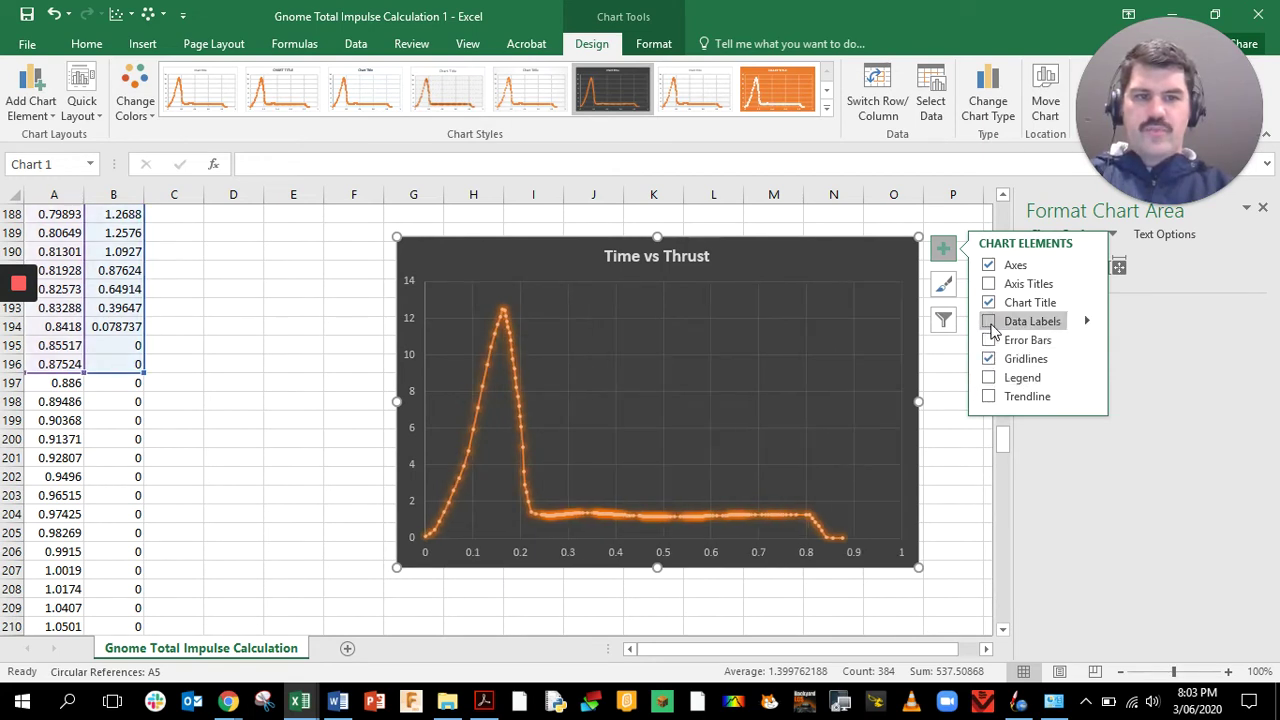
# Turn on axis titles and label the horizontal axis 'Time (s)'
pyautogui.click(990, 284)
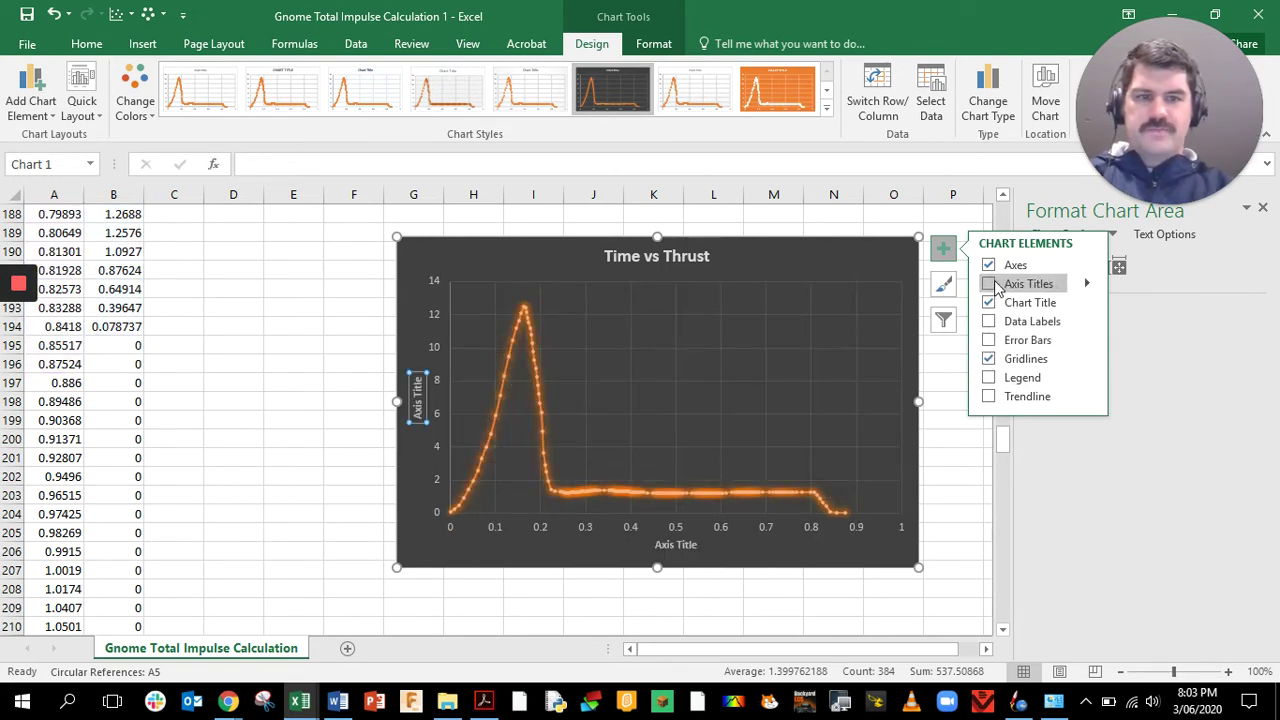
pyautogui.click(990, 285)
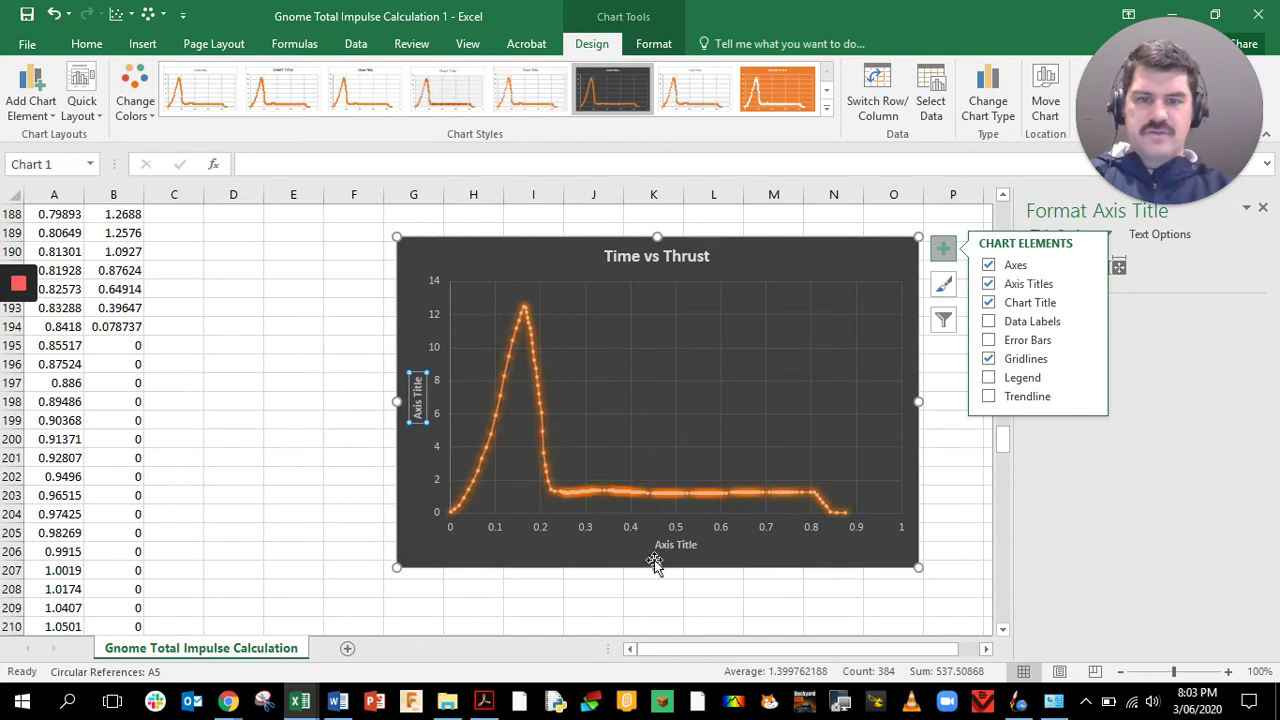
pyautogui.click(682, 540)
pyautogui.click(680, 545)
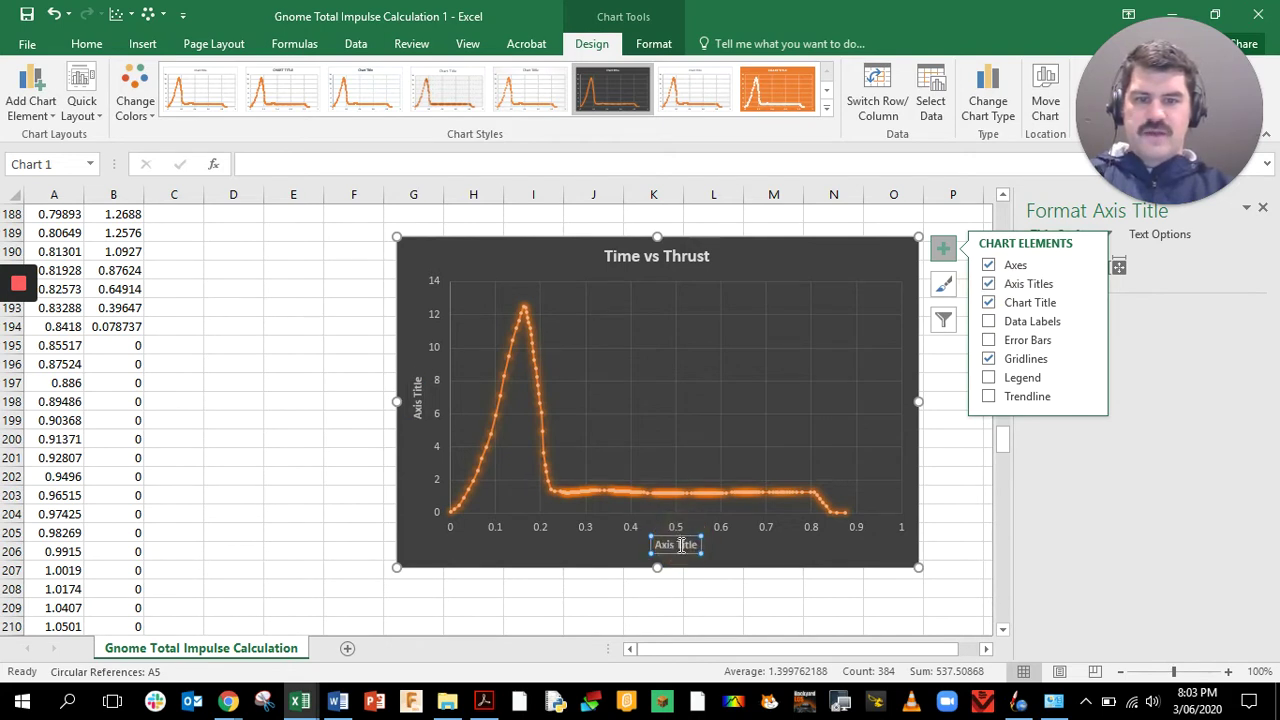
pyautogui.press('BackSpace')
pyautogui.press('BackSpace')
pyautogui.press('BackSpace')
pyautogui.press('BackSpace')
pyautogui.press('BackSpace')
pyautogui.press('BackSpace')
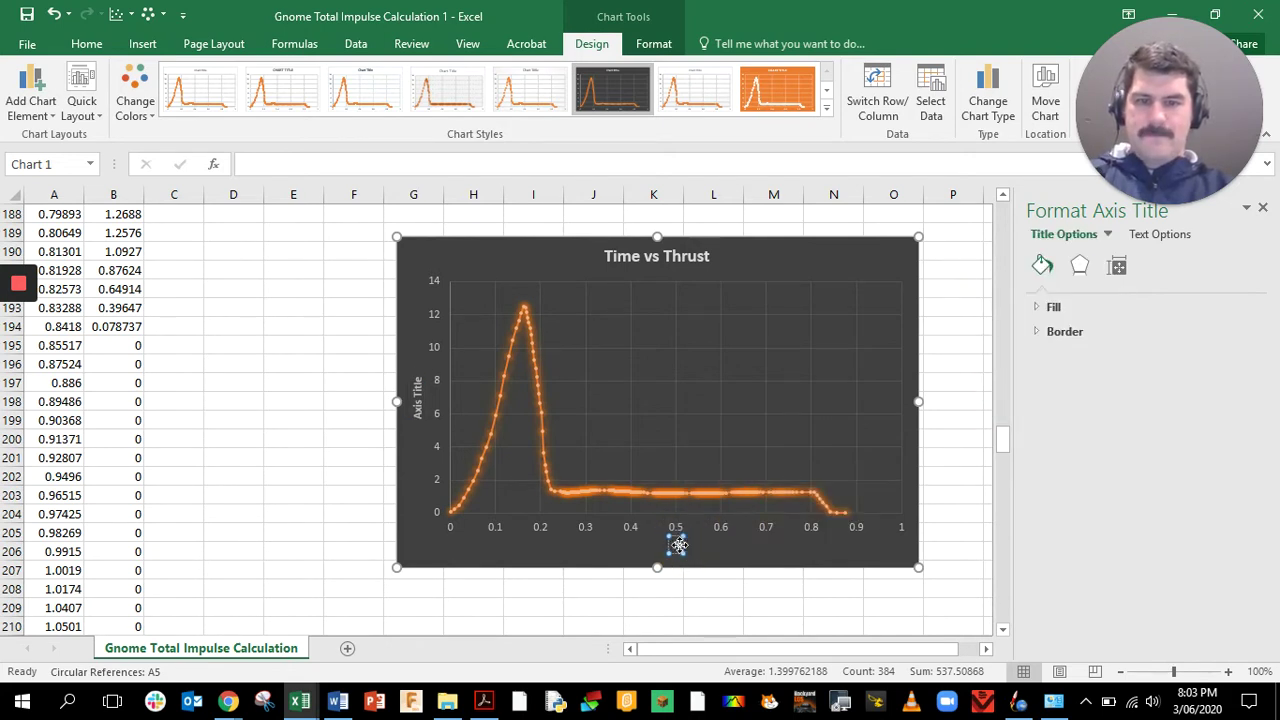
pyautogui.write('Time')
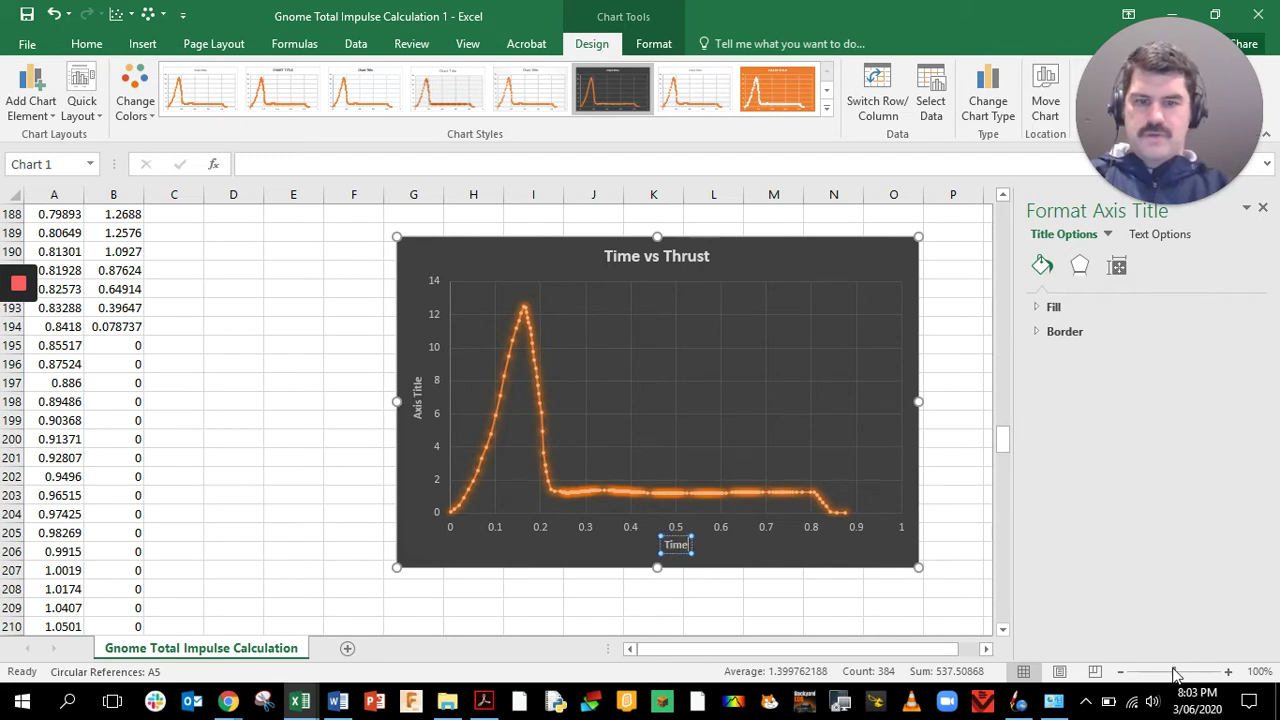
pyautogui.write(' (')
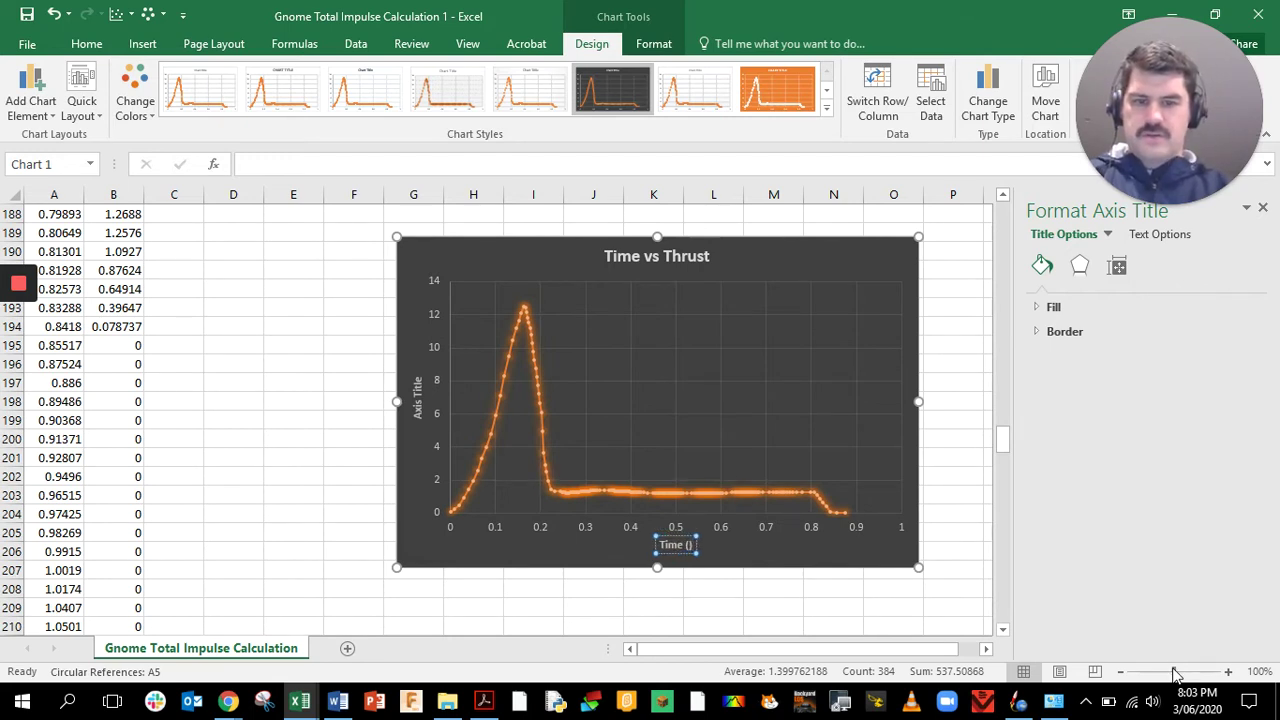
pyautogui.write('s')
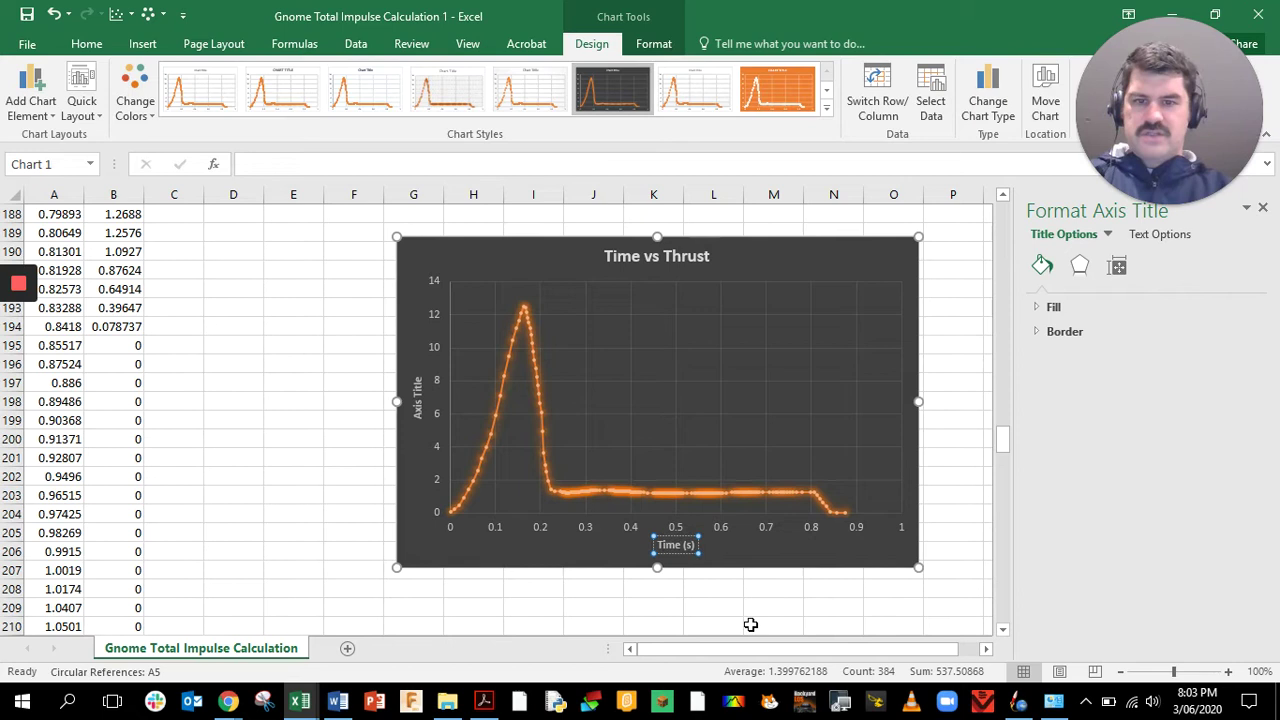
# Label the vertical axis 'Thrust (N)'
pyautogui.click(418, 398)
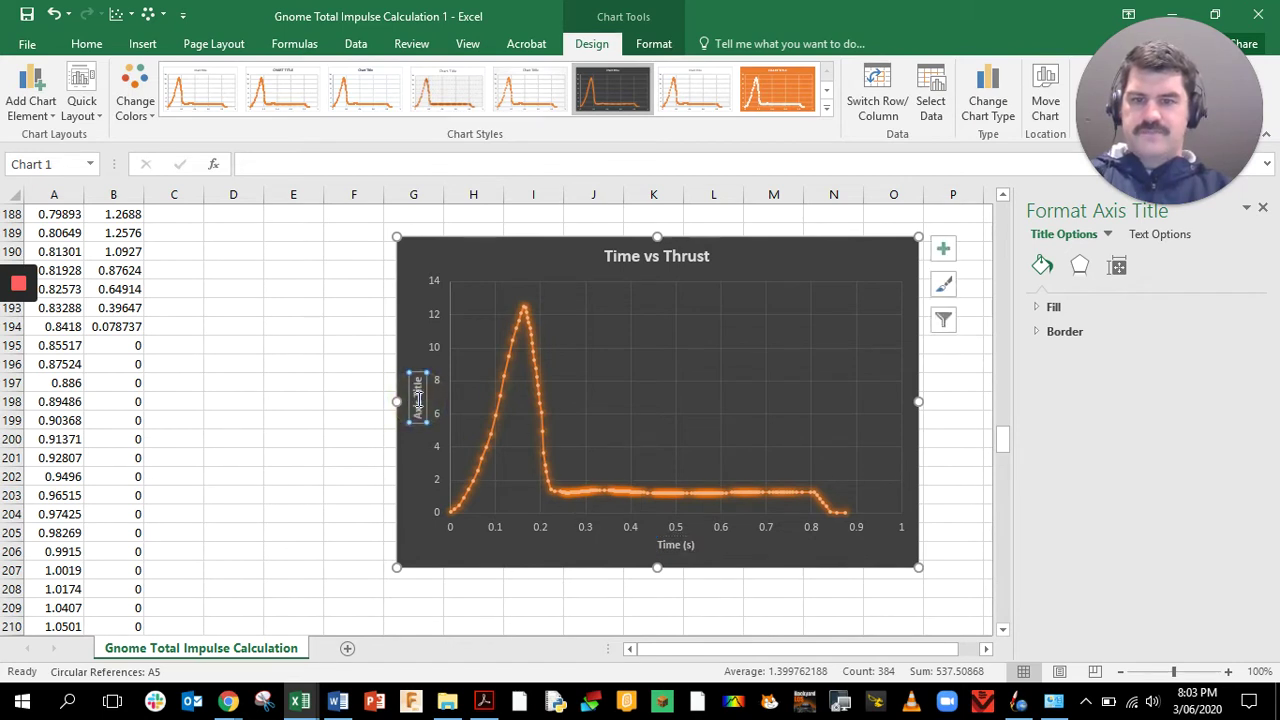
pyautogui.tripleClick(418, 408)
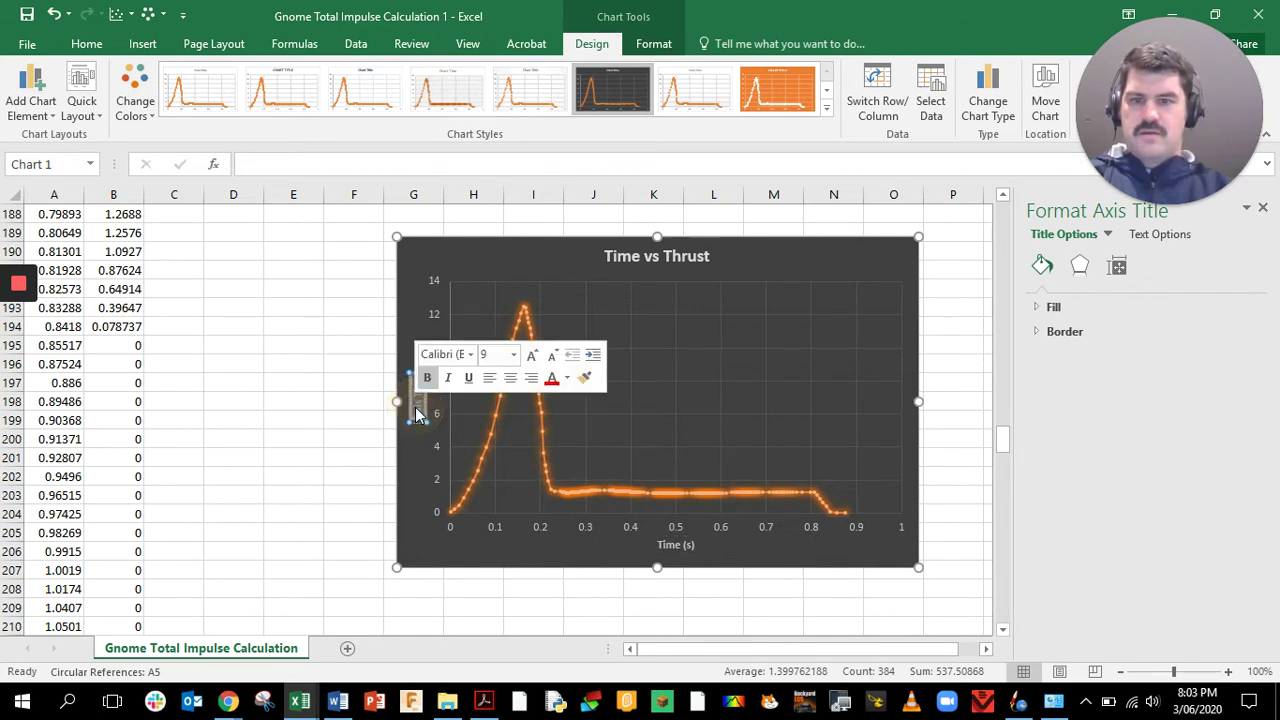
pyautogui.press('BackSpace')
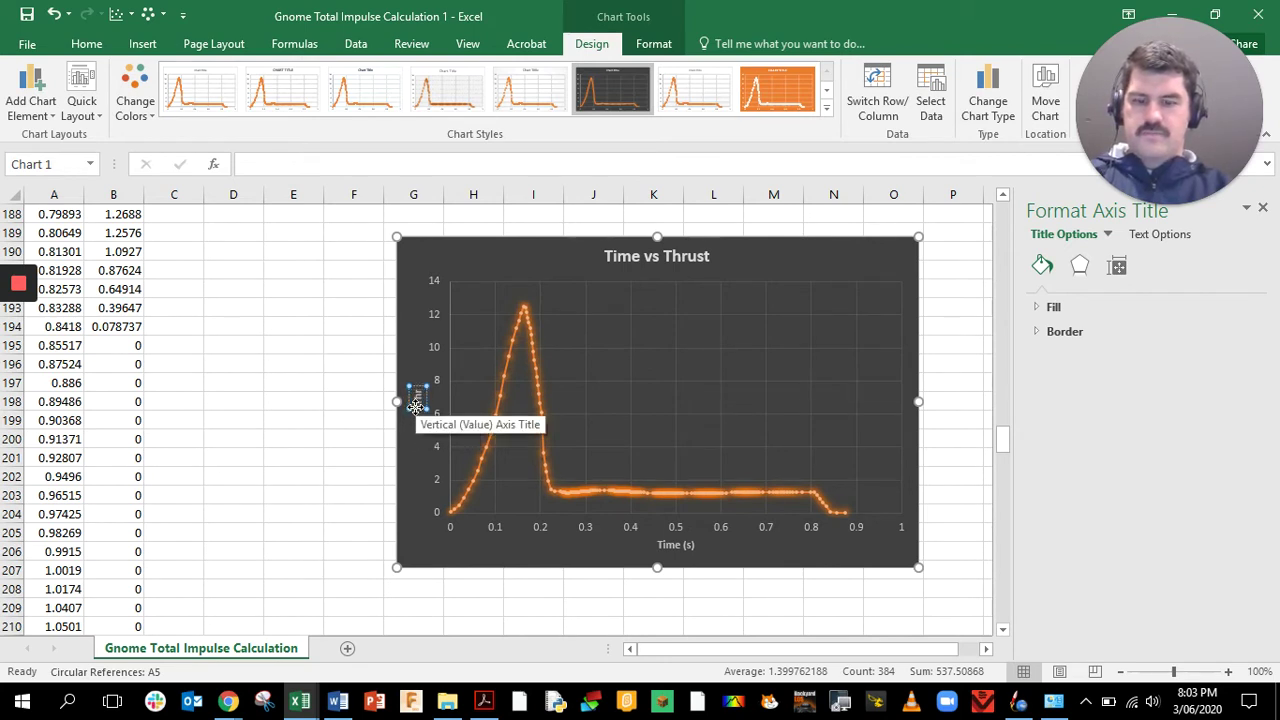
pyautogui.write('Thrust')
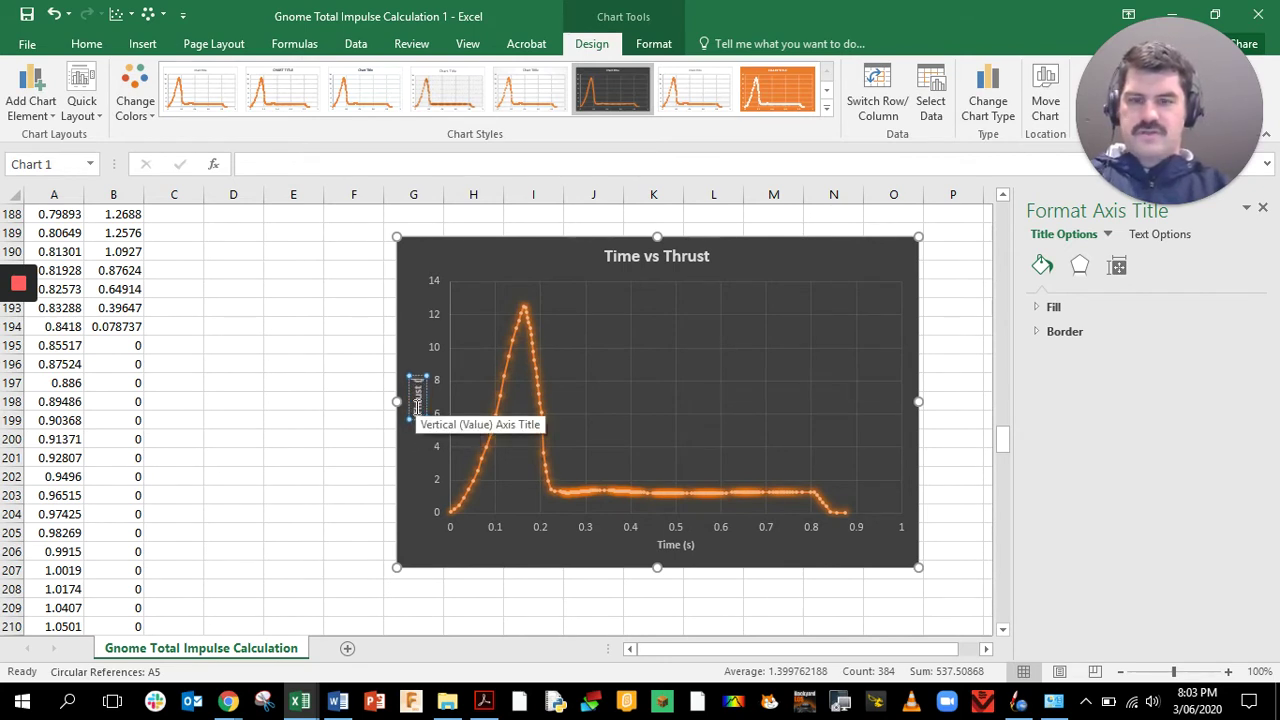
pyautogui.write(' (N)')
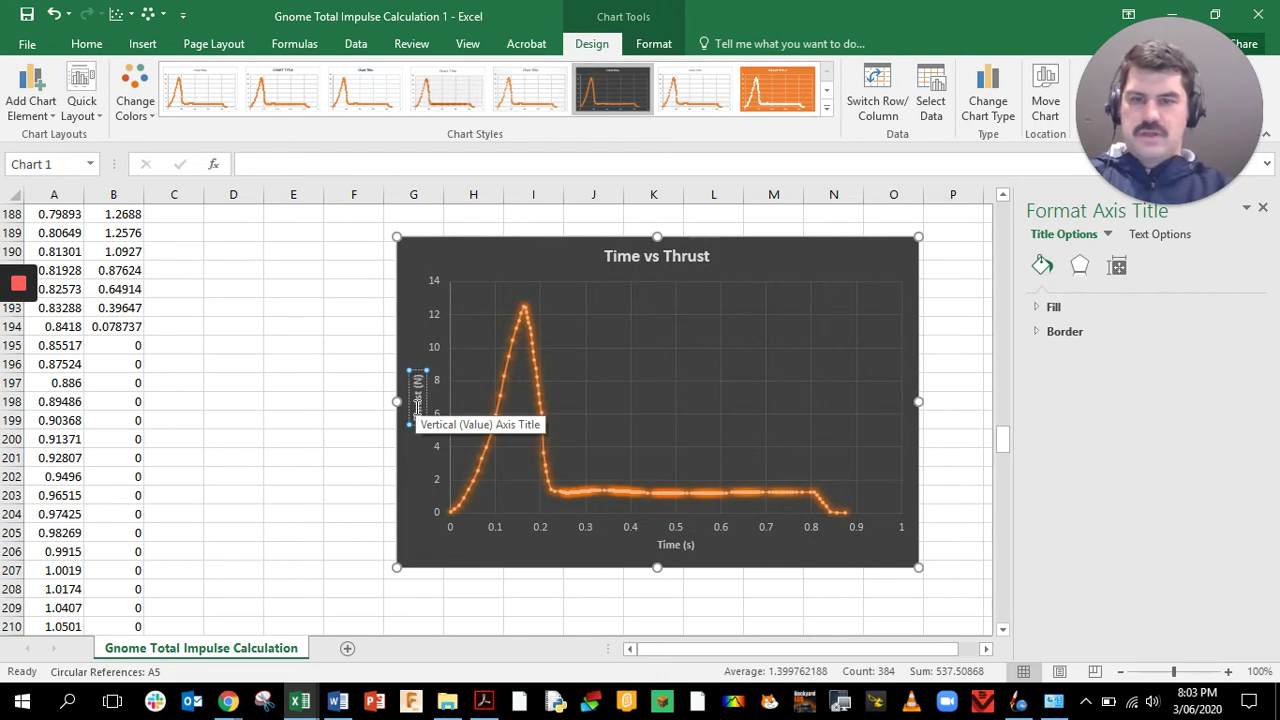
pyautogui.click(290, 540)
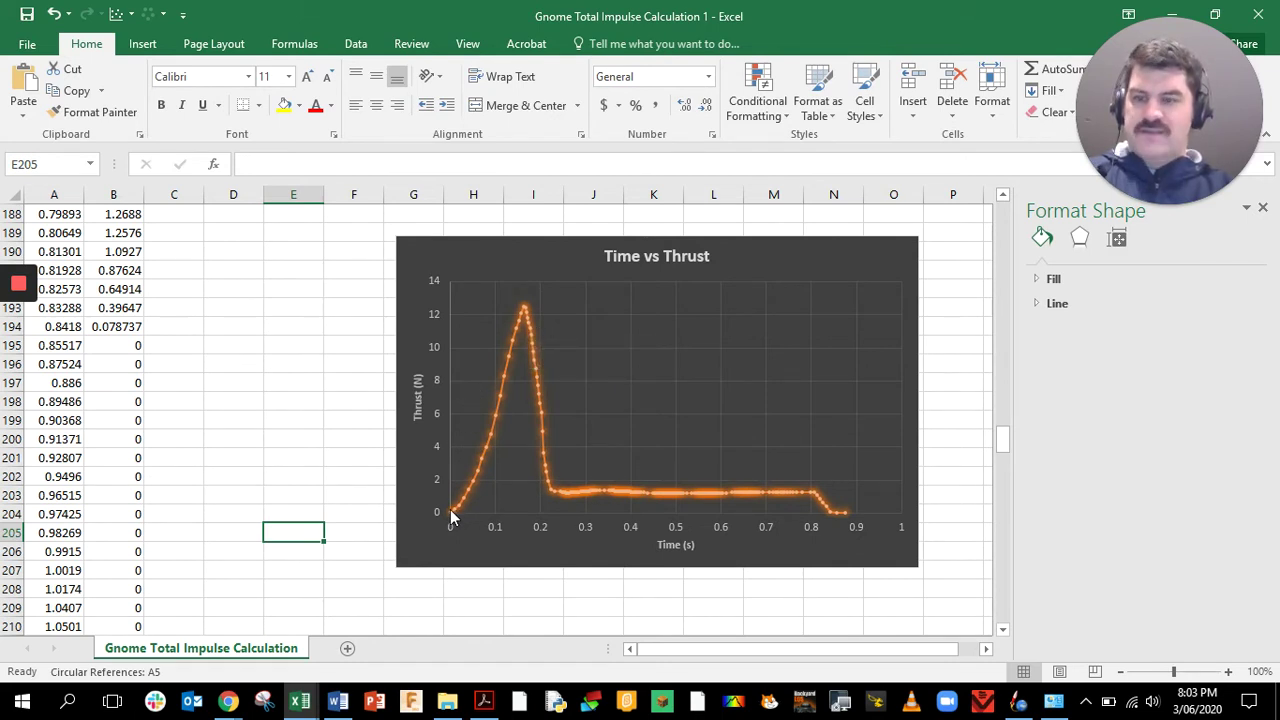
pyautogui.moveTo(452, 515)
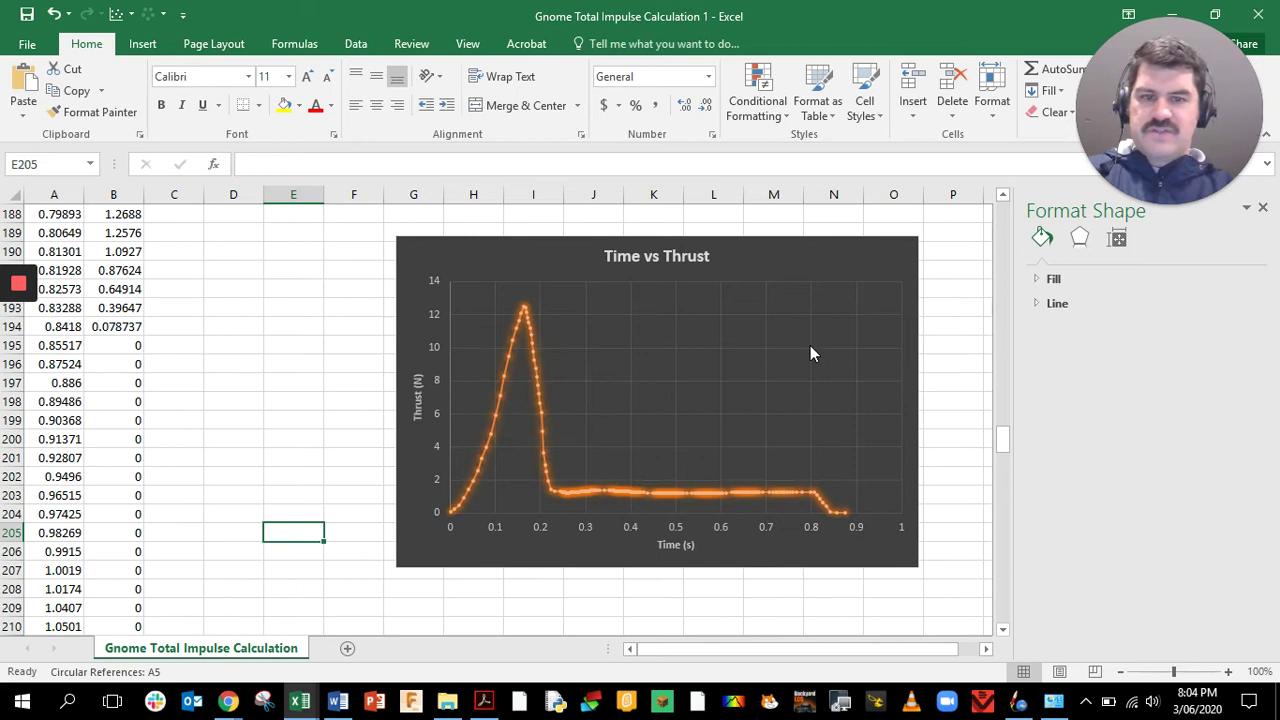
pyautogui.moveTo(826, 514)
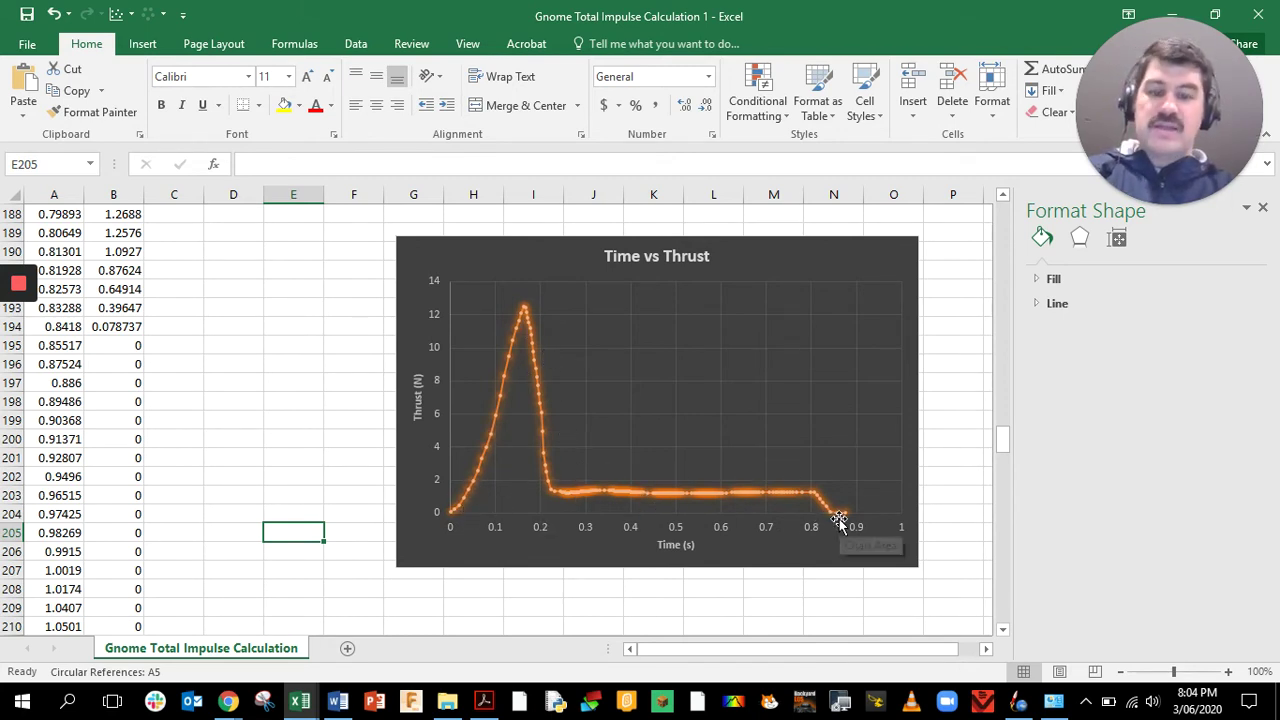
# Move the Time vs Thrust chart up beside the top rows of the thrust data
pyautogui.click(291, 291)
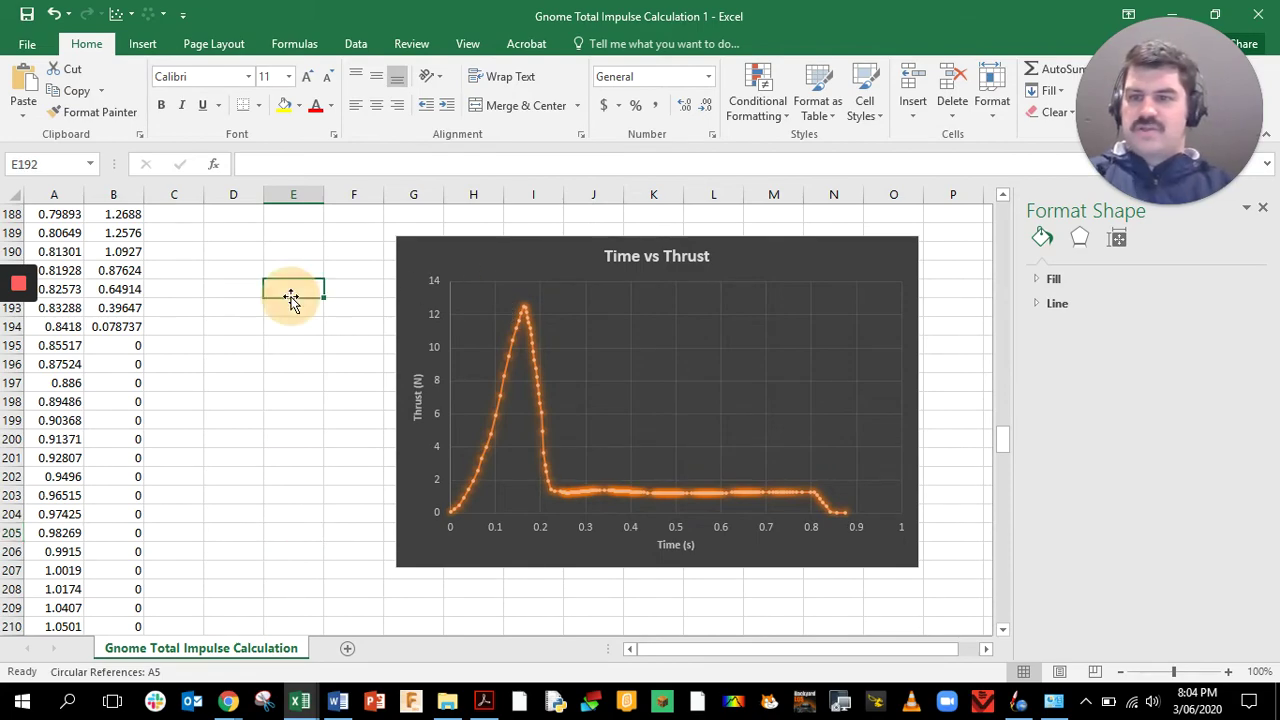
pyautogui.scroll(20, 291, 298)
pyautogui.scroll(-20, 291, 298)
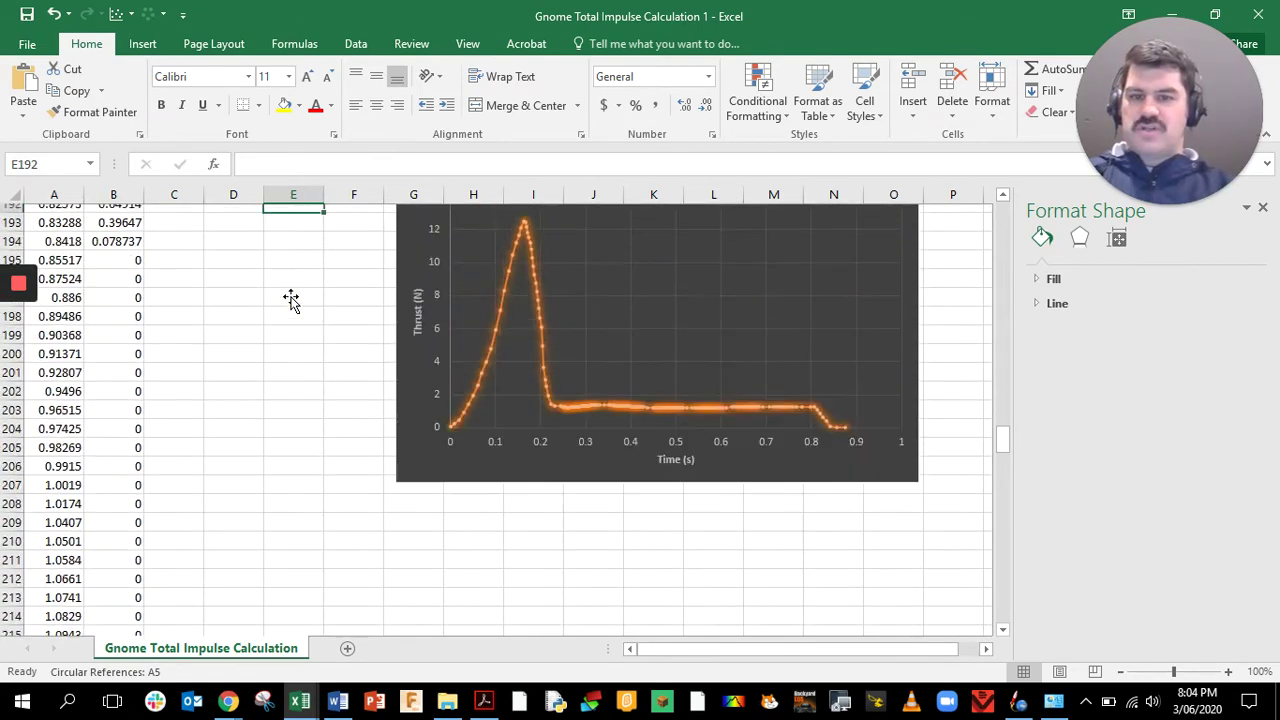
pyautogui.click(499, 330)
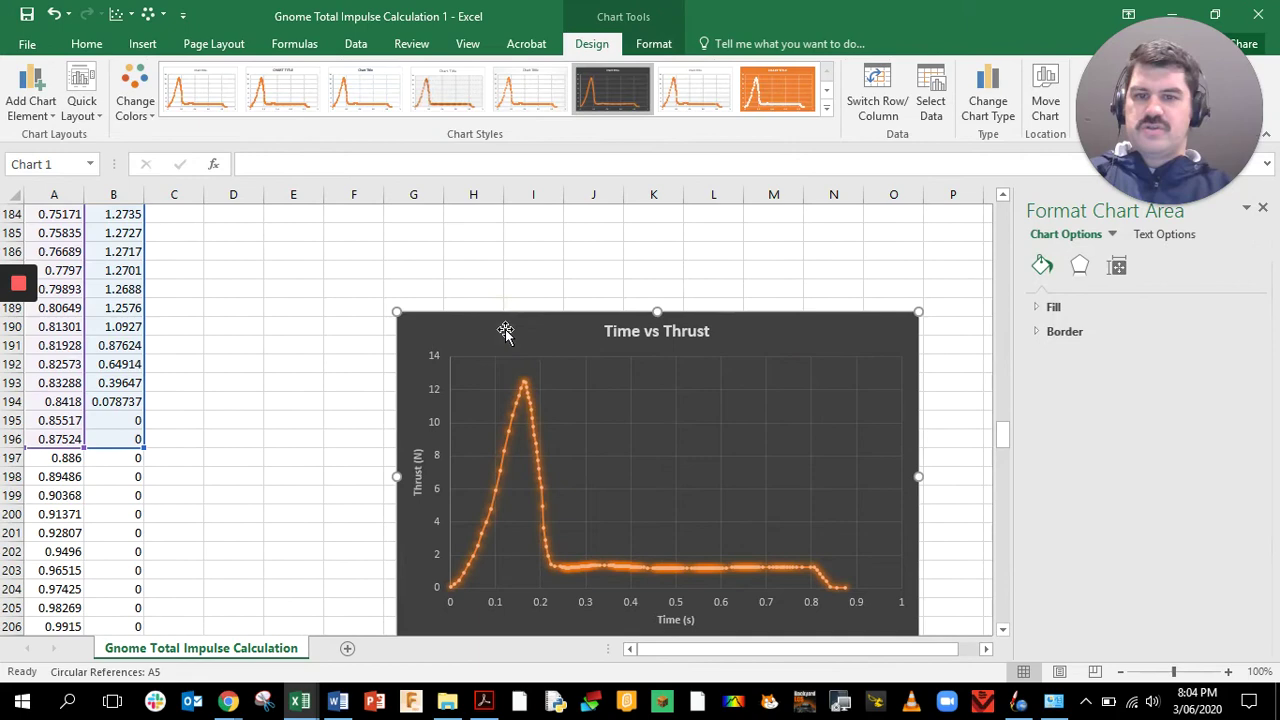
pyautogui.moveTo(505, 332); pyautogui.dragTo(443, 229)
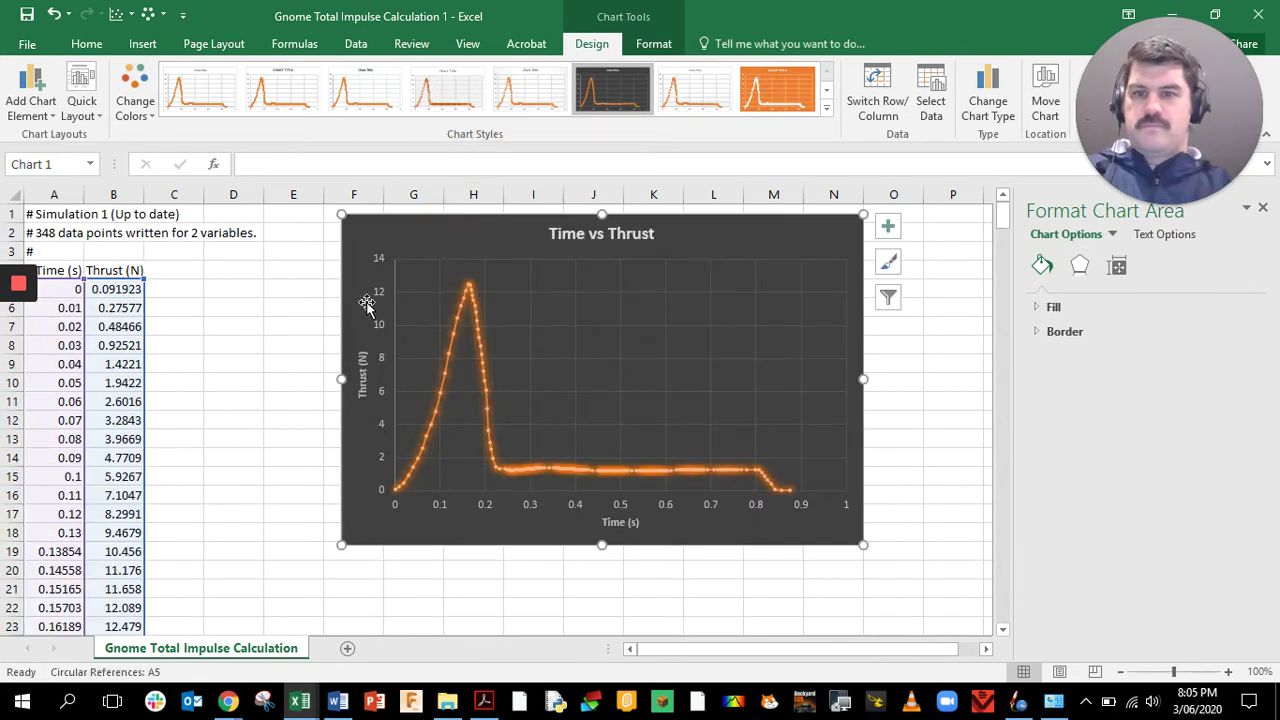
pyautogui.click(265, 312)
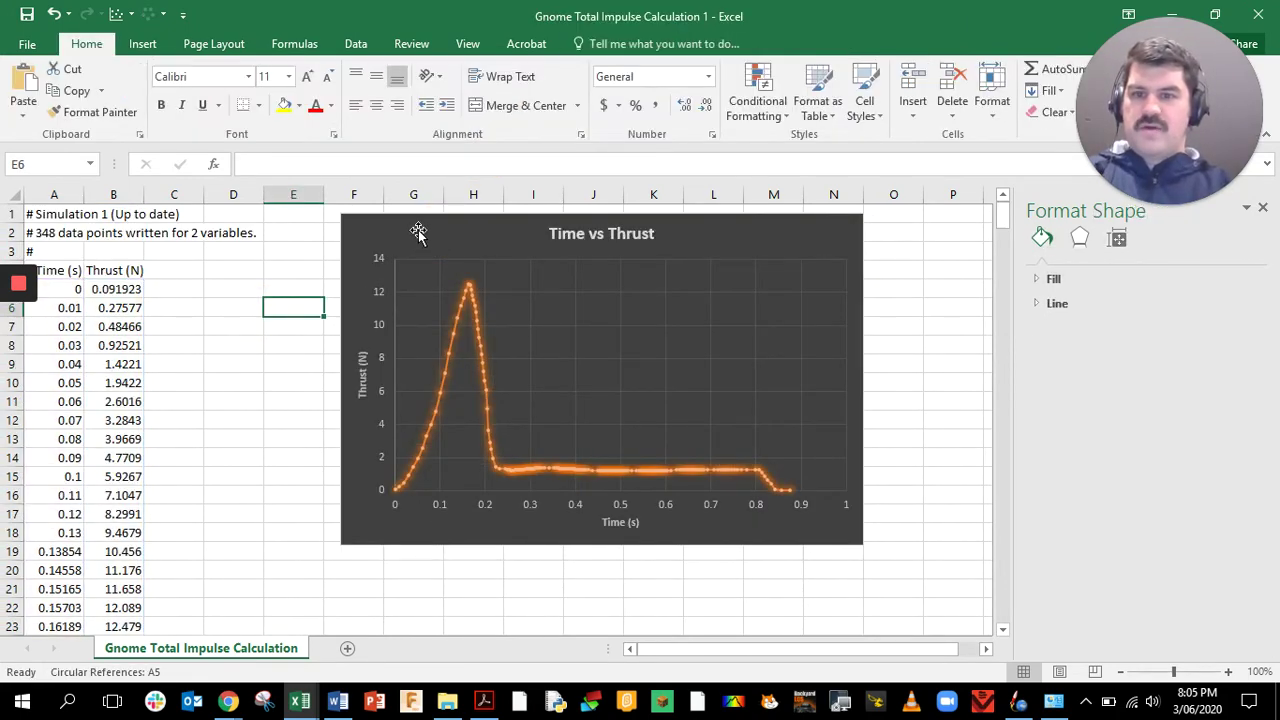
pyautogui.moveTo(418, 232); pyautogui.dragTo(474, 244)
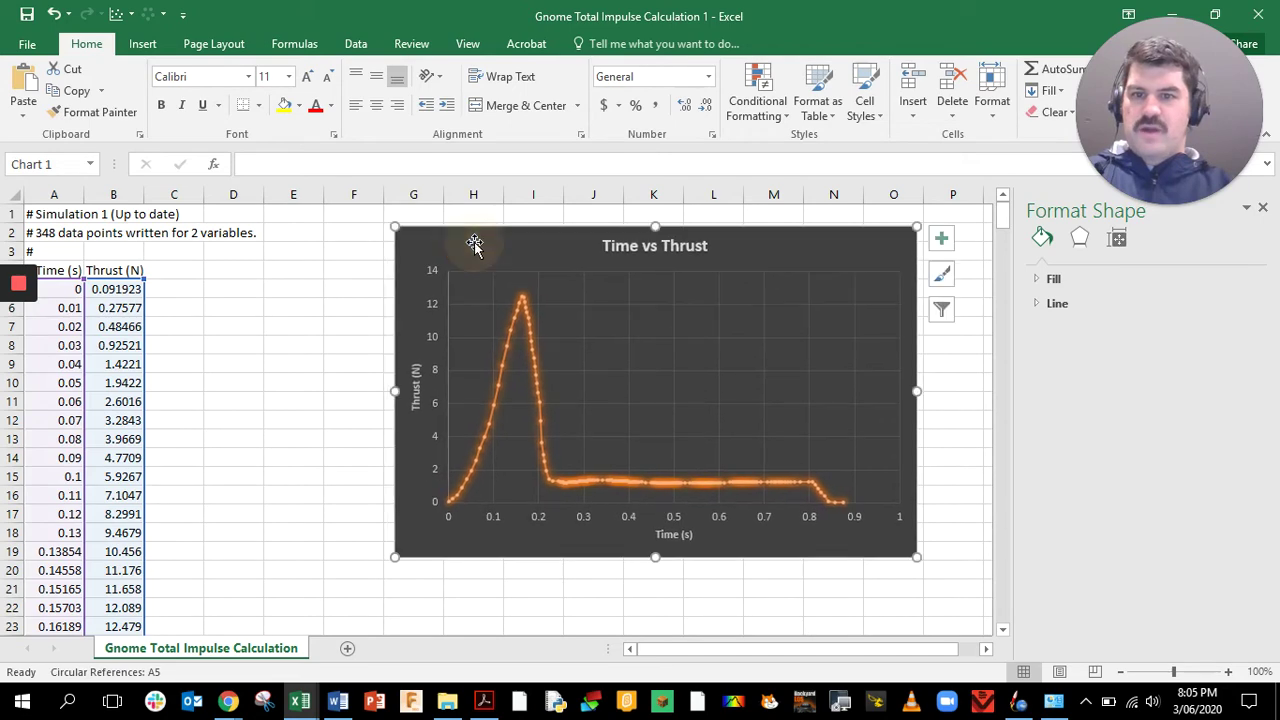
pyautogui.click(265, 308)
# Review C5 and the first time and thrust values in A5, A6, B5 and B6
pyautogui.scroll(2, 225, 312)
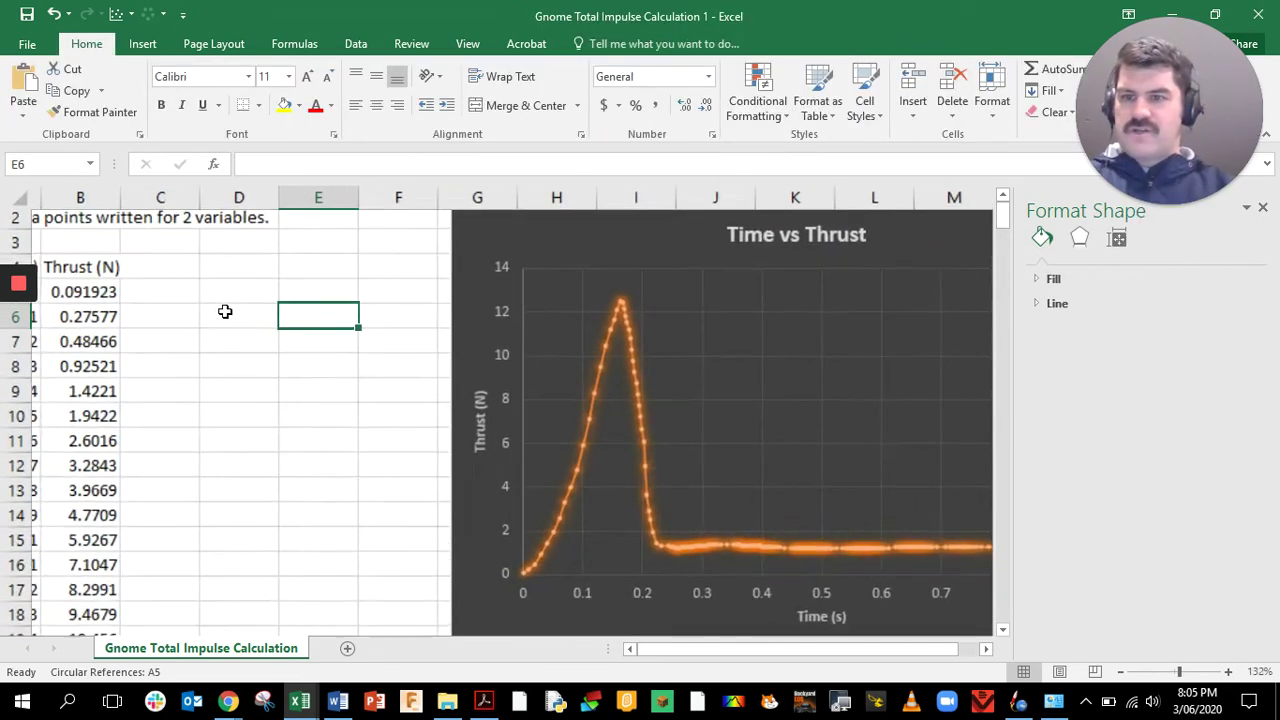
pyautogui.scroll(1, 205, 328)
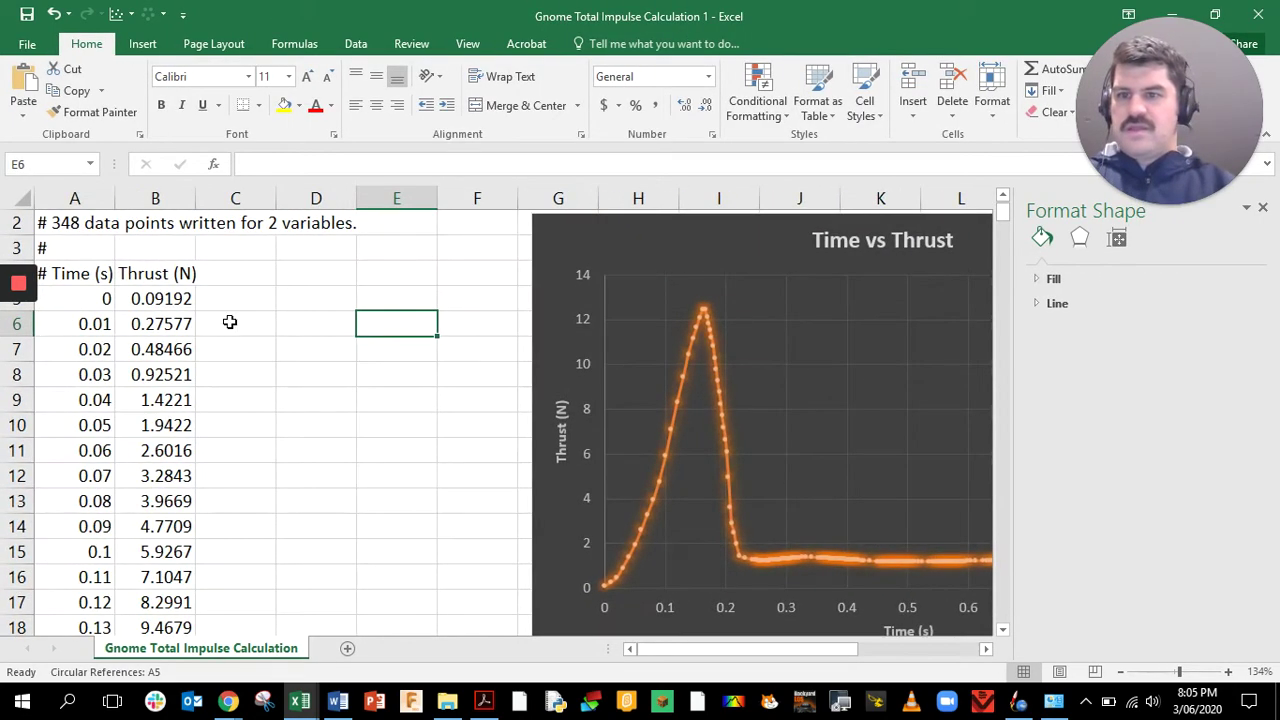
pyautogui.click(229, 300)
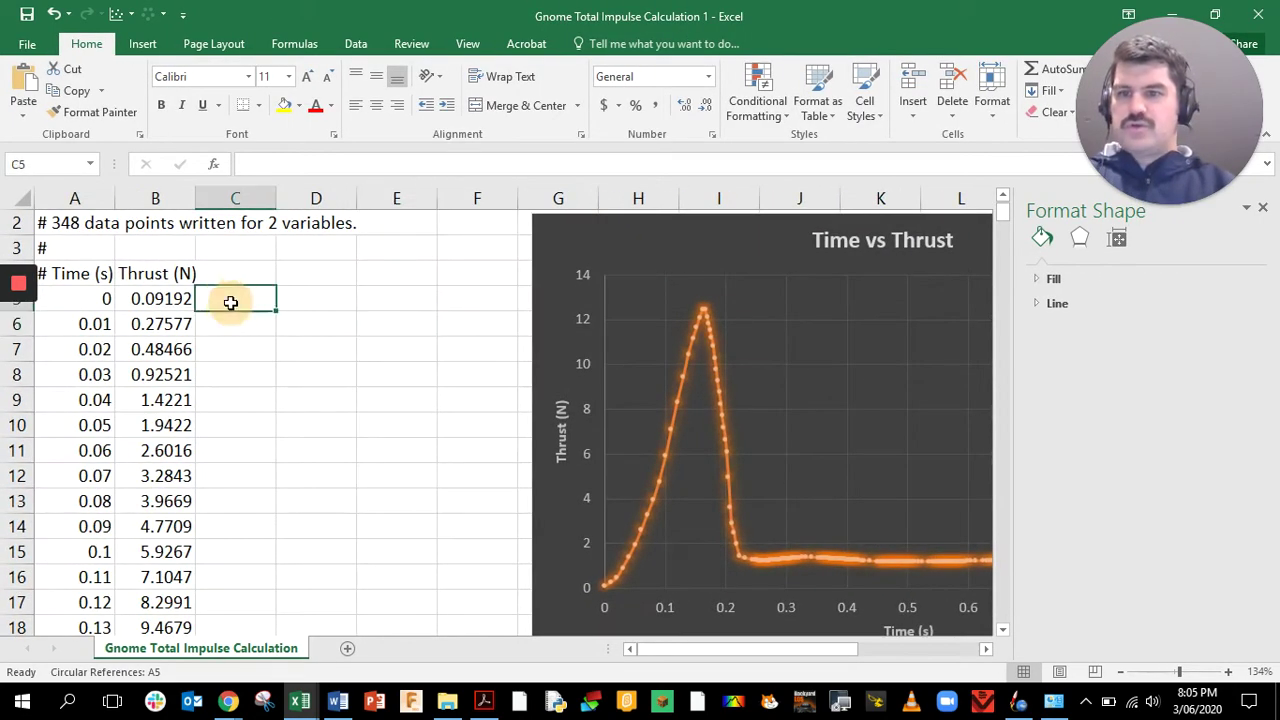
pyautogui.click(160, 300)
pyautogui.click(160, 325)
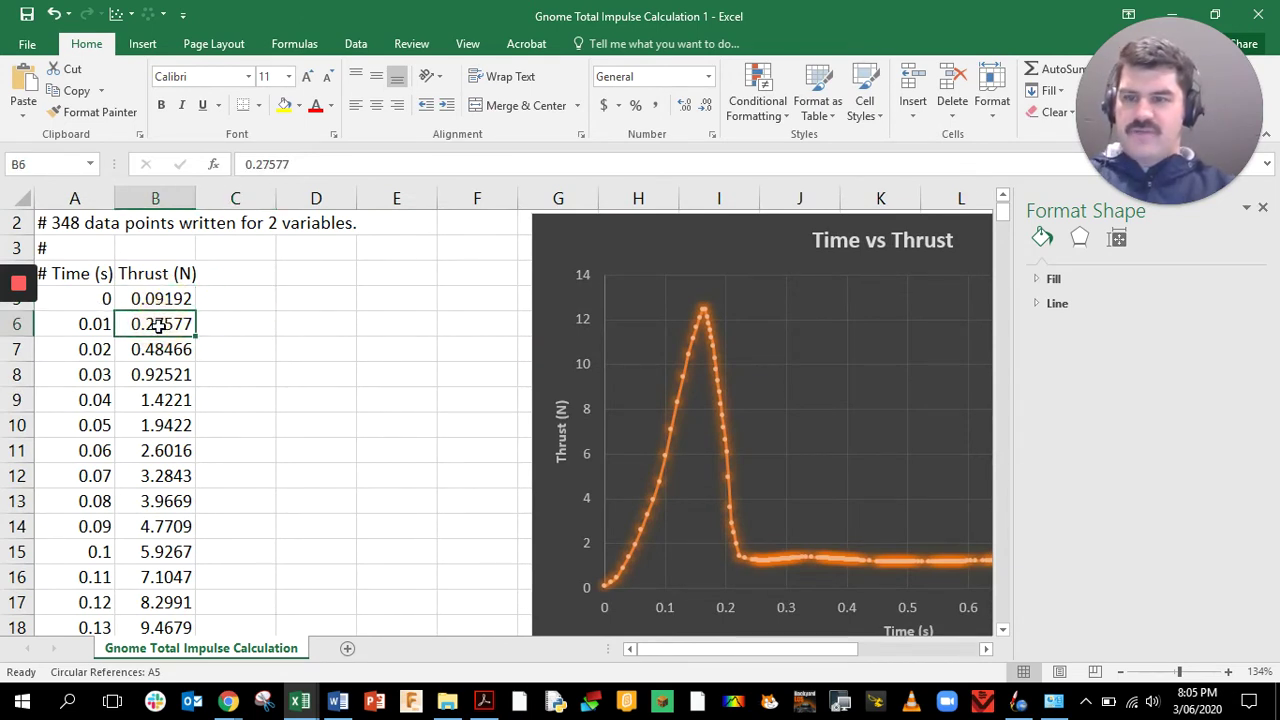
pyautogui.click(160, 298)
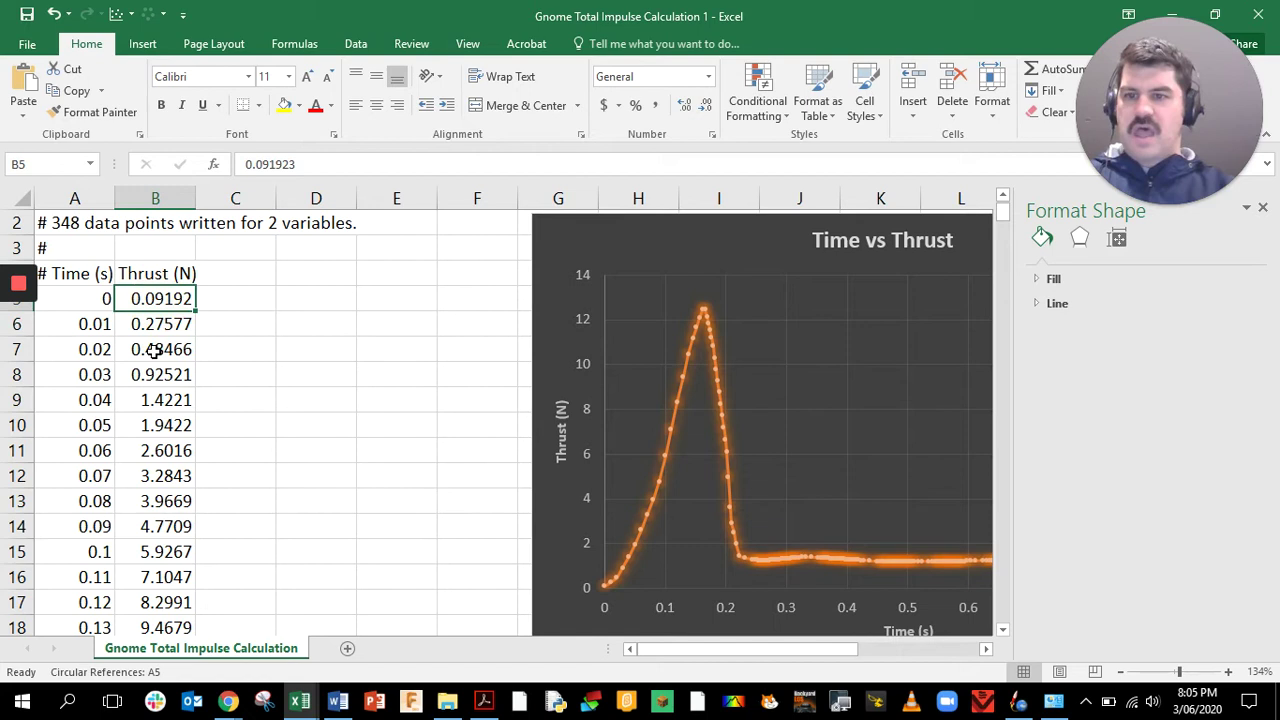
pyautogui.click(87, 322)
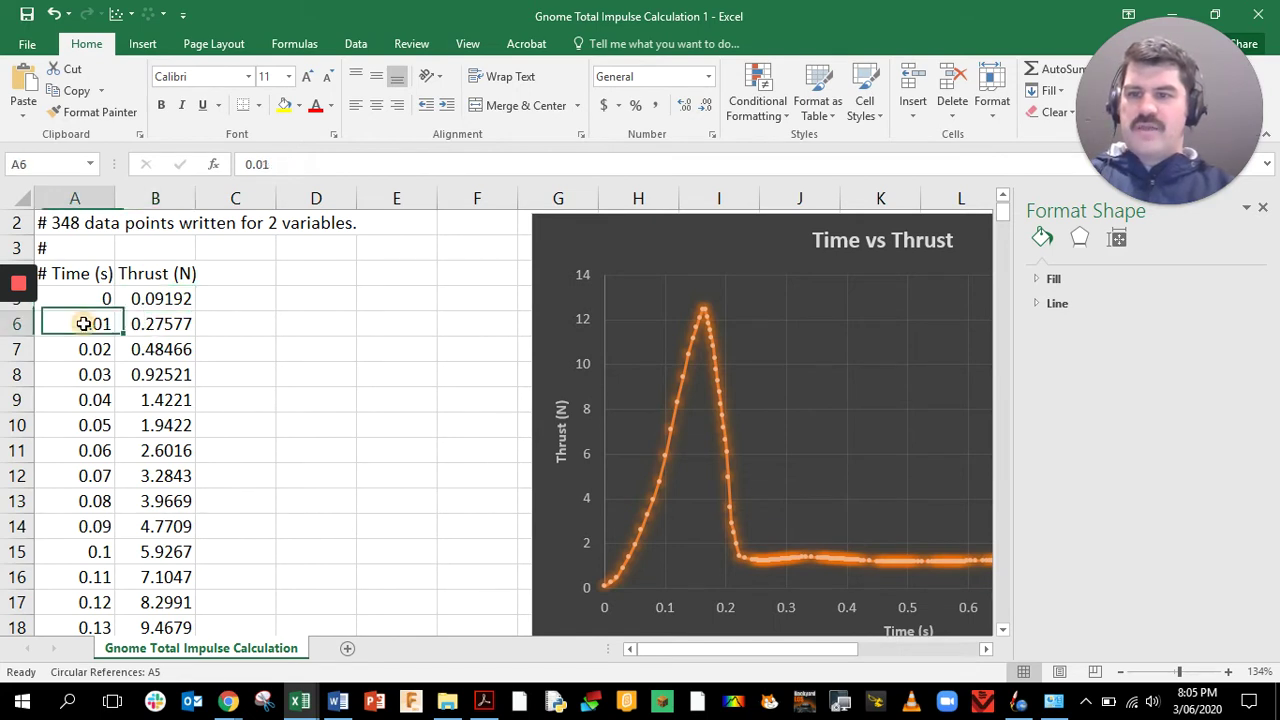
pyautogui.click(94, 298)
pyautogui.click(85, 323)
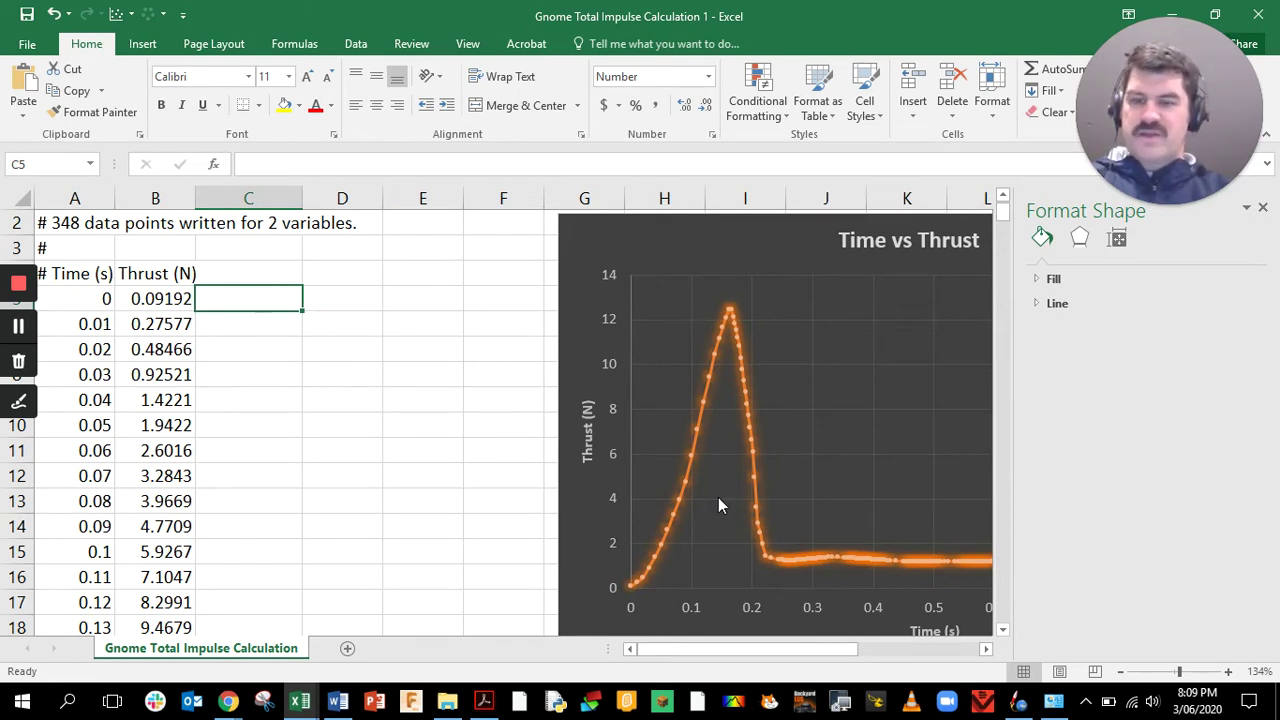
# Begin C5's formula as =SUM((B6+B5)/2), averaging the first two thrust values
pyautogui.doubleClick(252, 298)
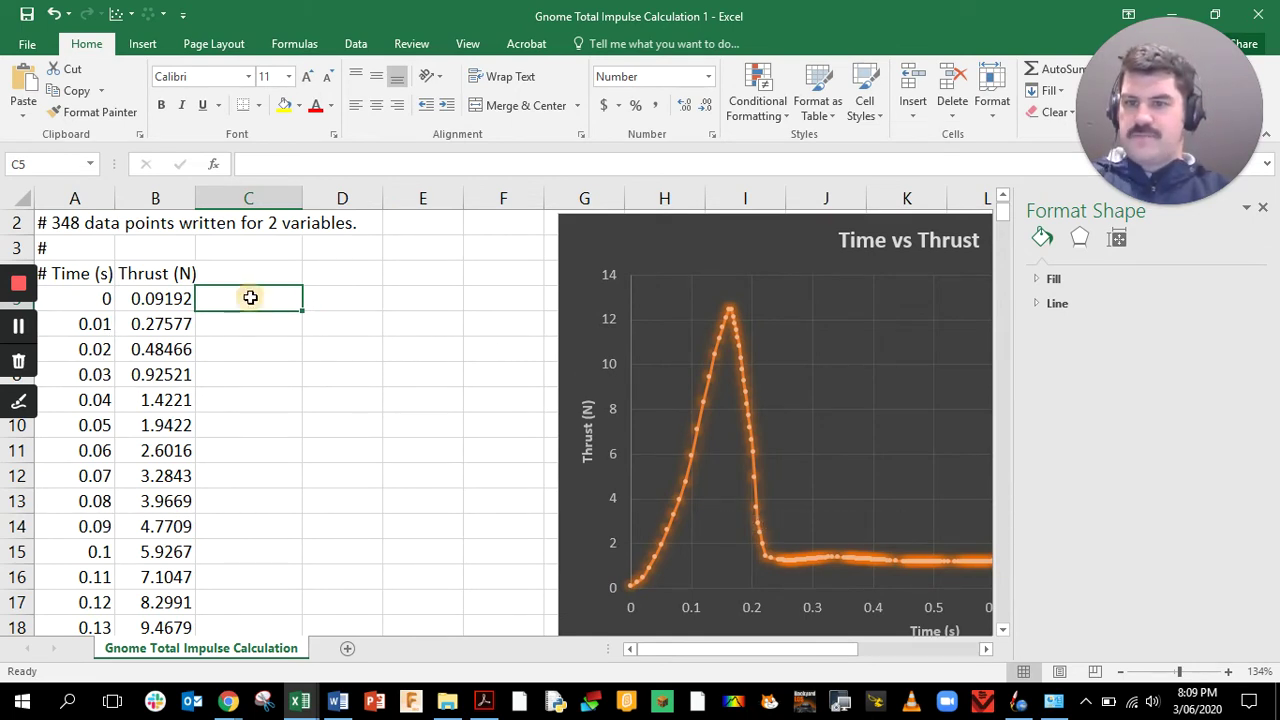
pyautogui.write('=')
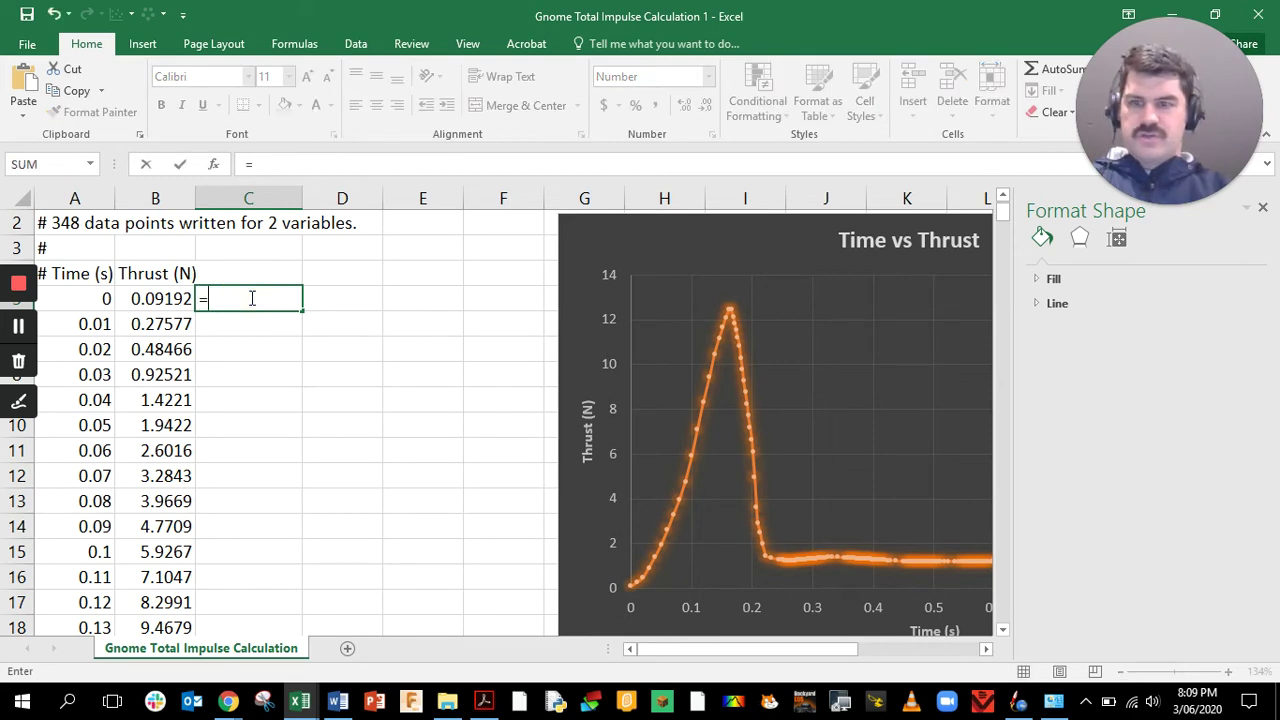
pyautogui.write('SUM')
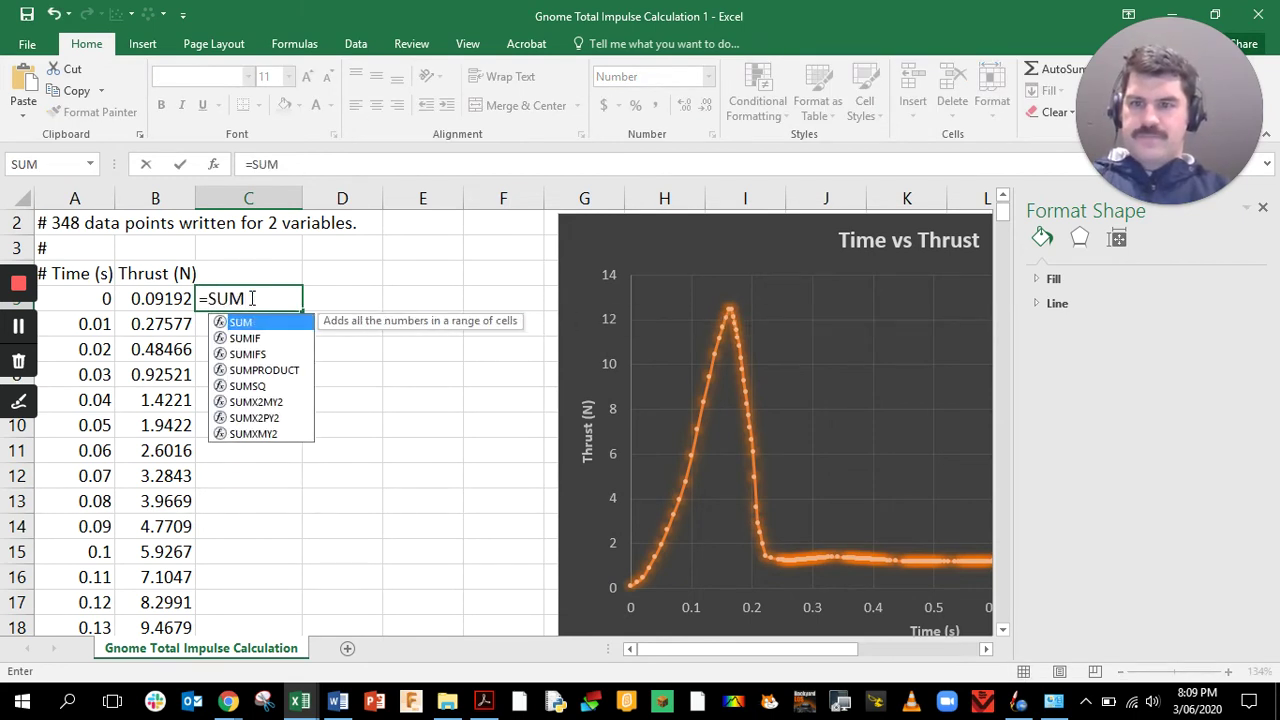
pyautogui.write('(')
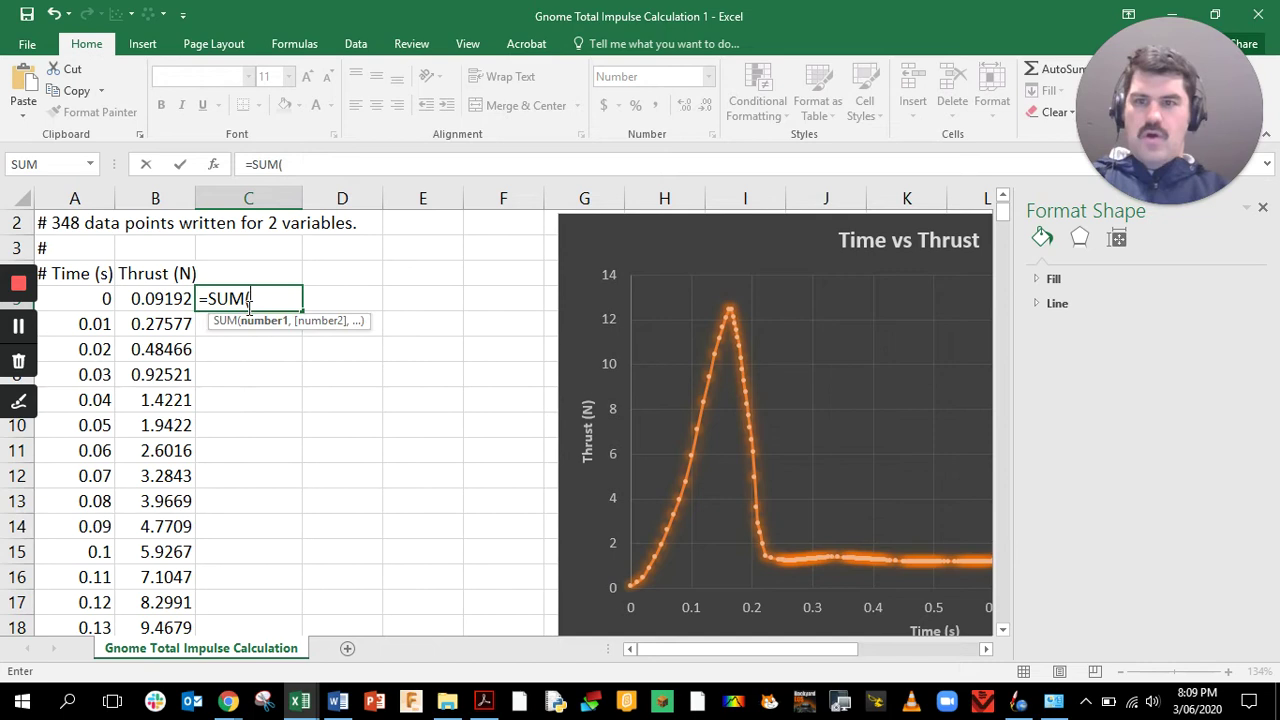
pyautogui.click(163, 325)
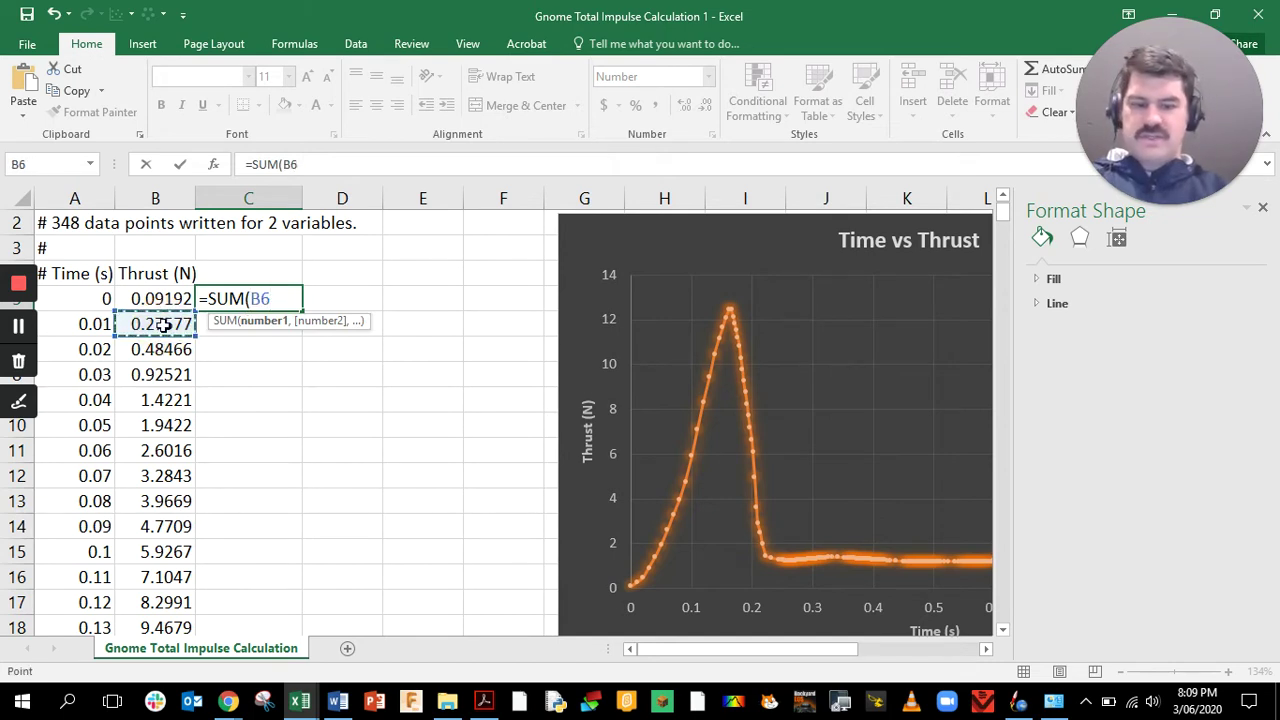
pyautogui.write('+')
pyautogui.click(162, 299)
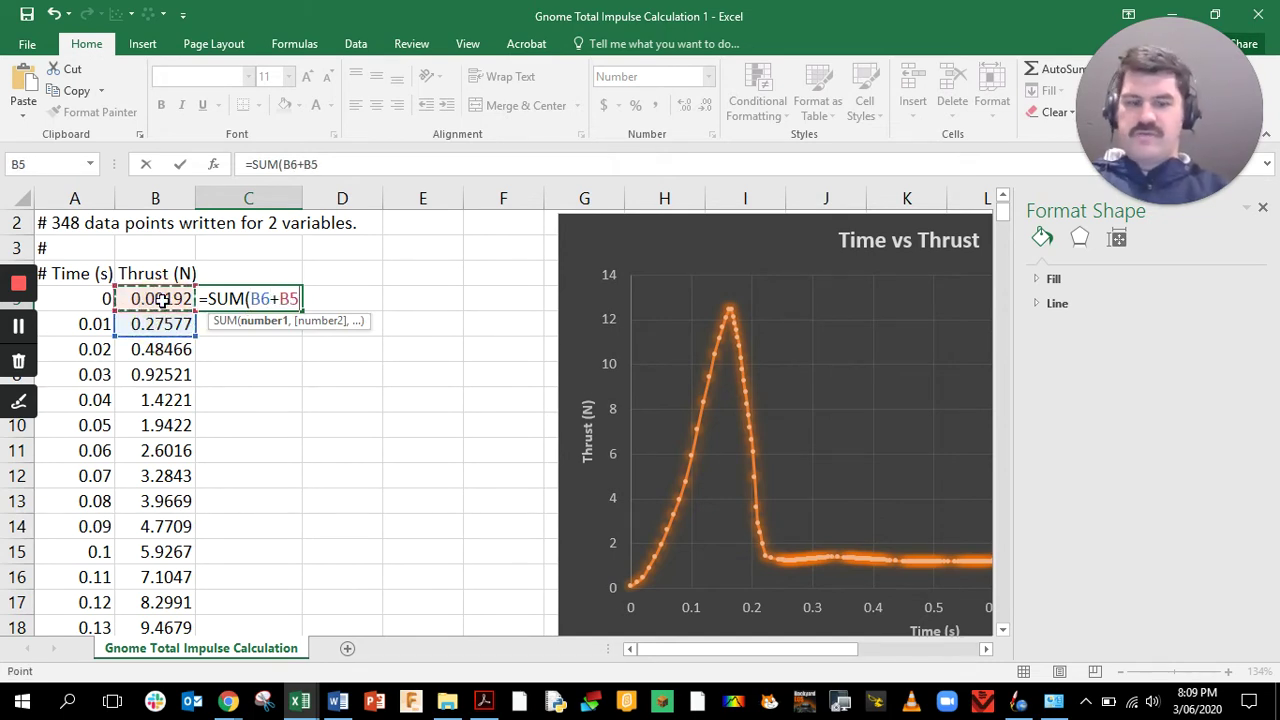
pyautogui.write(')')
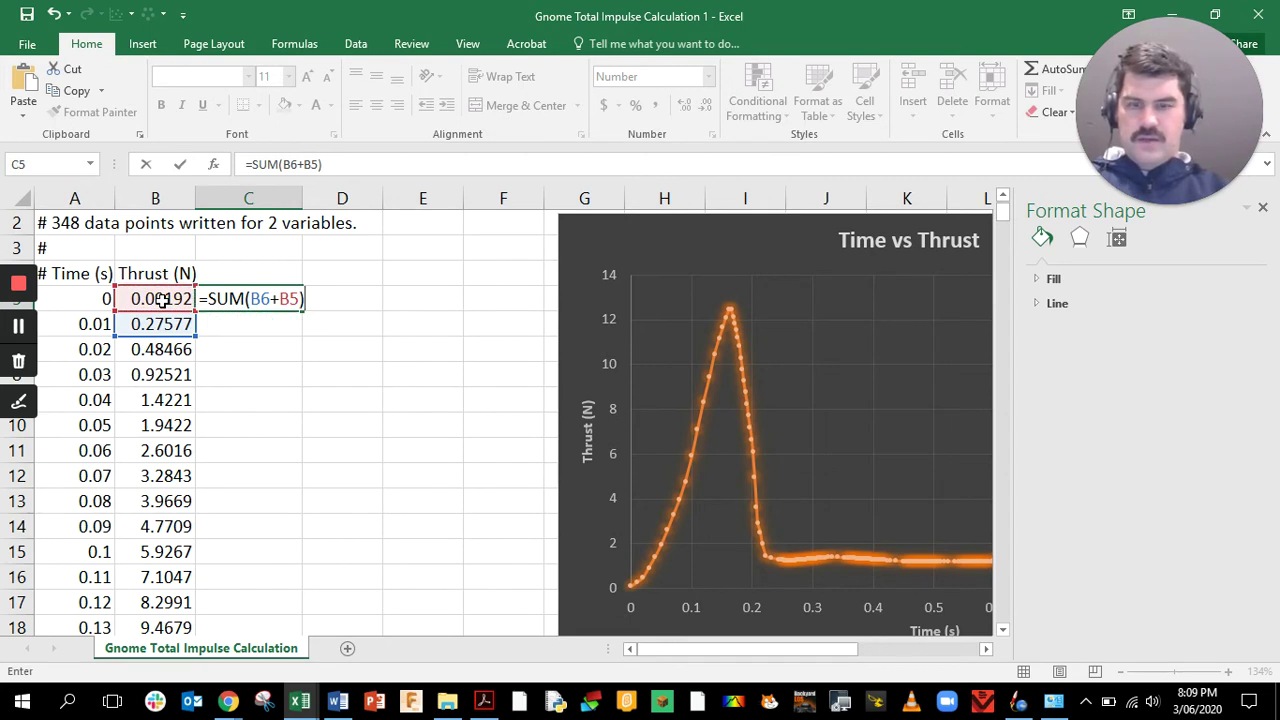
pyautogui.write('/2')
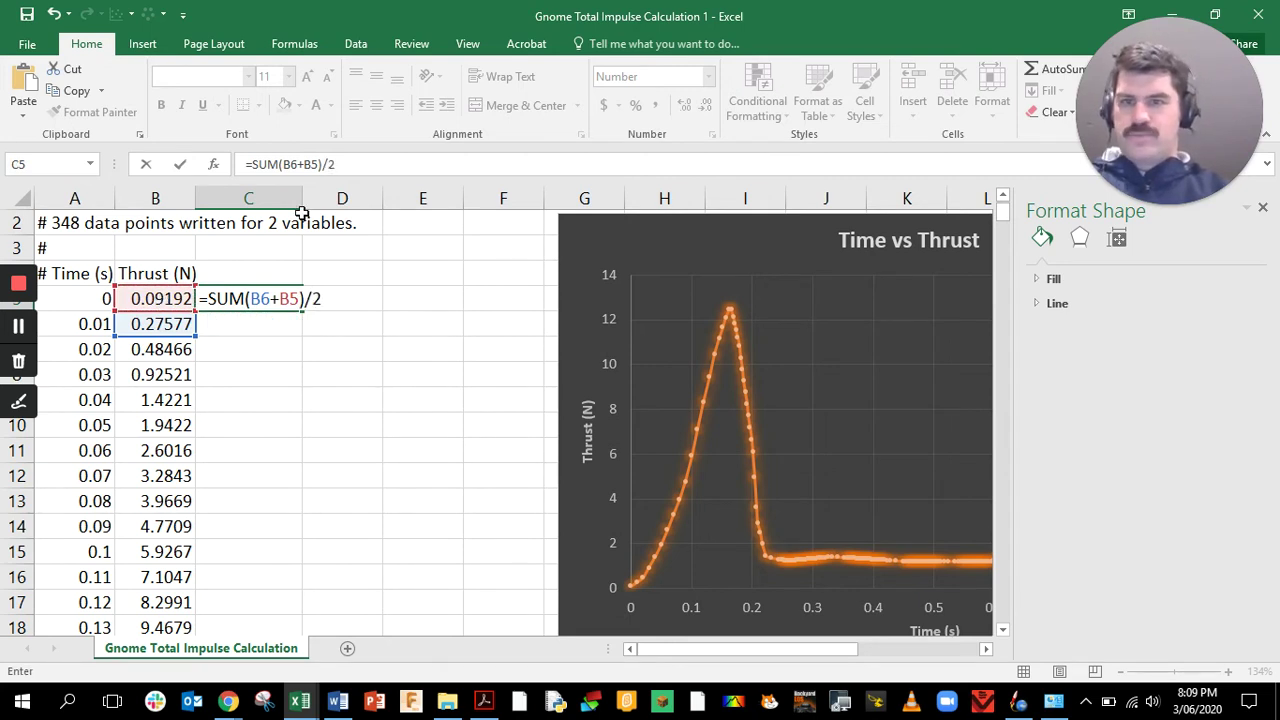
pyautogui.click(345, 164)
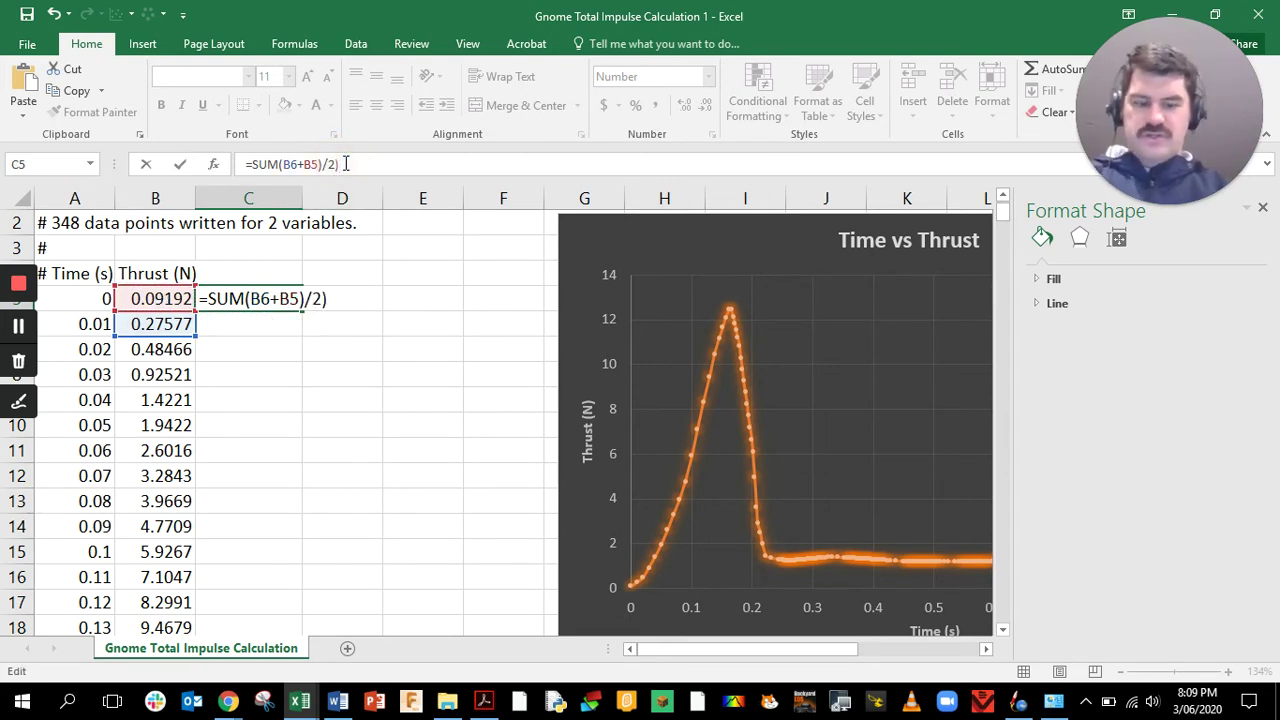
pyautogui.press('Left')
pyautogui.press('Left')
pyautogui.press('Left')
pyautogui.press('Left')
pyautogui.press('Left')
pyautogui.press('Left')
pyautogui.press('Left')
pyautogui.press('Left')
pyautogui.press('Left')
pyautogui.press('Left')
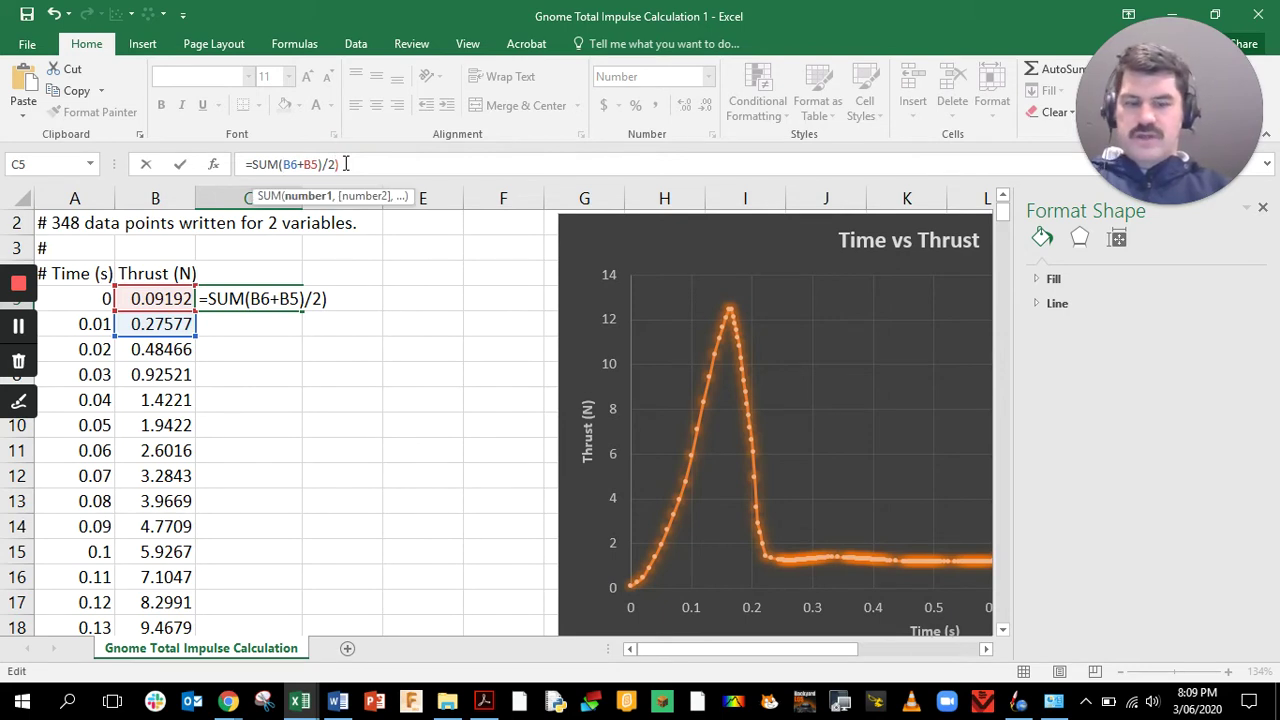
pyautogui.write('(')
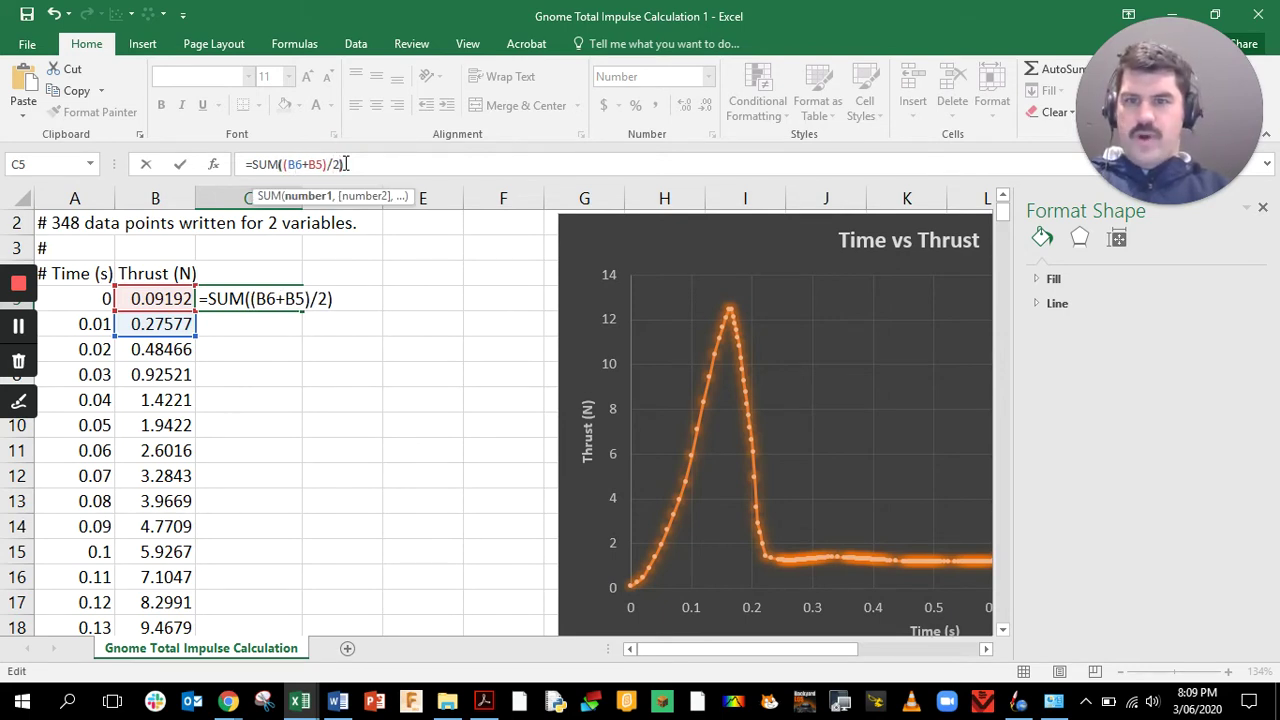
pyautogui.click(345, 164)
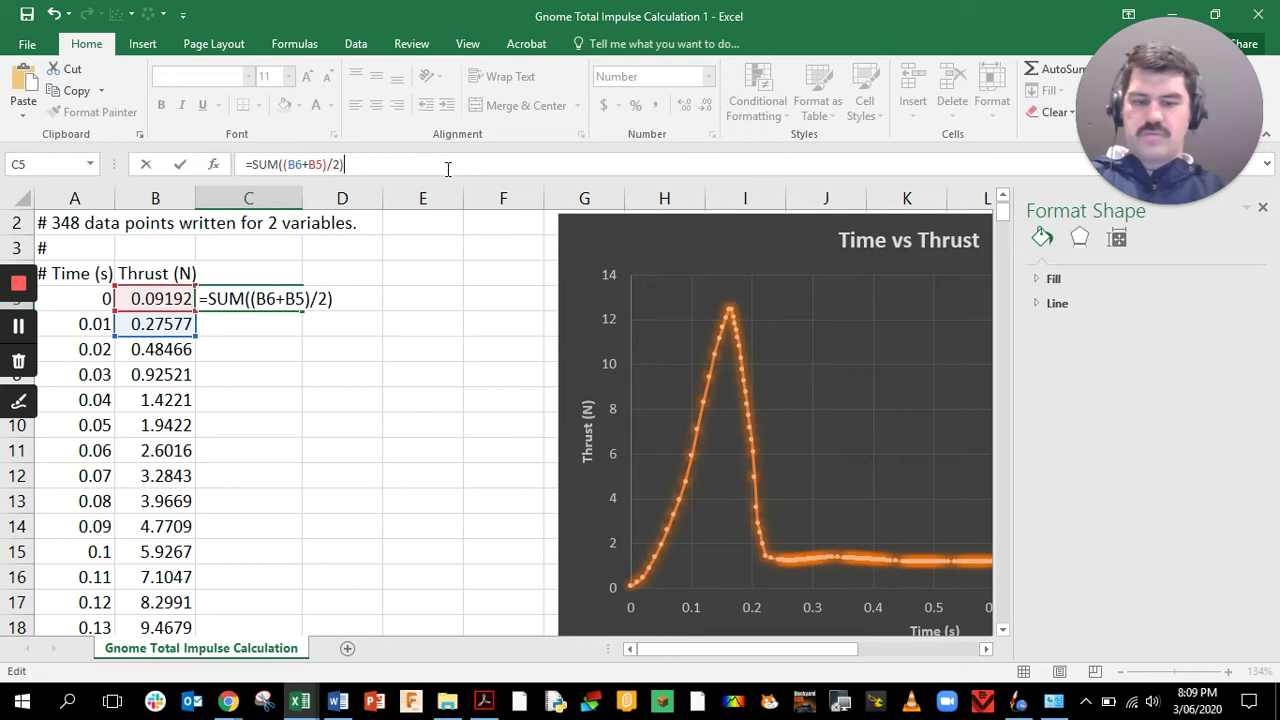
# Multiply by the time step (A6-A5) and commit, giving 0.001838465 in C5
pyautogui.click(77, 322)
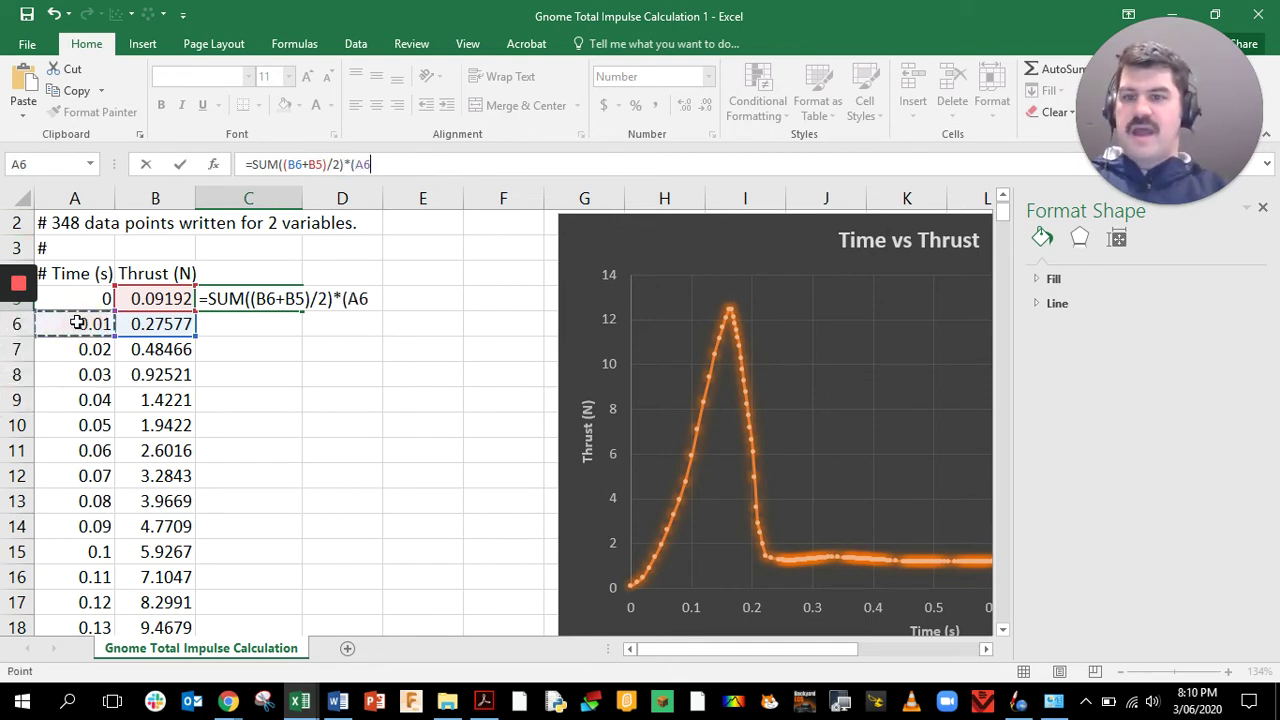
pyautogui.write('-')
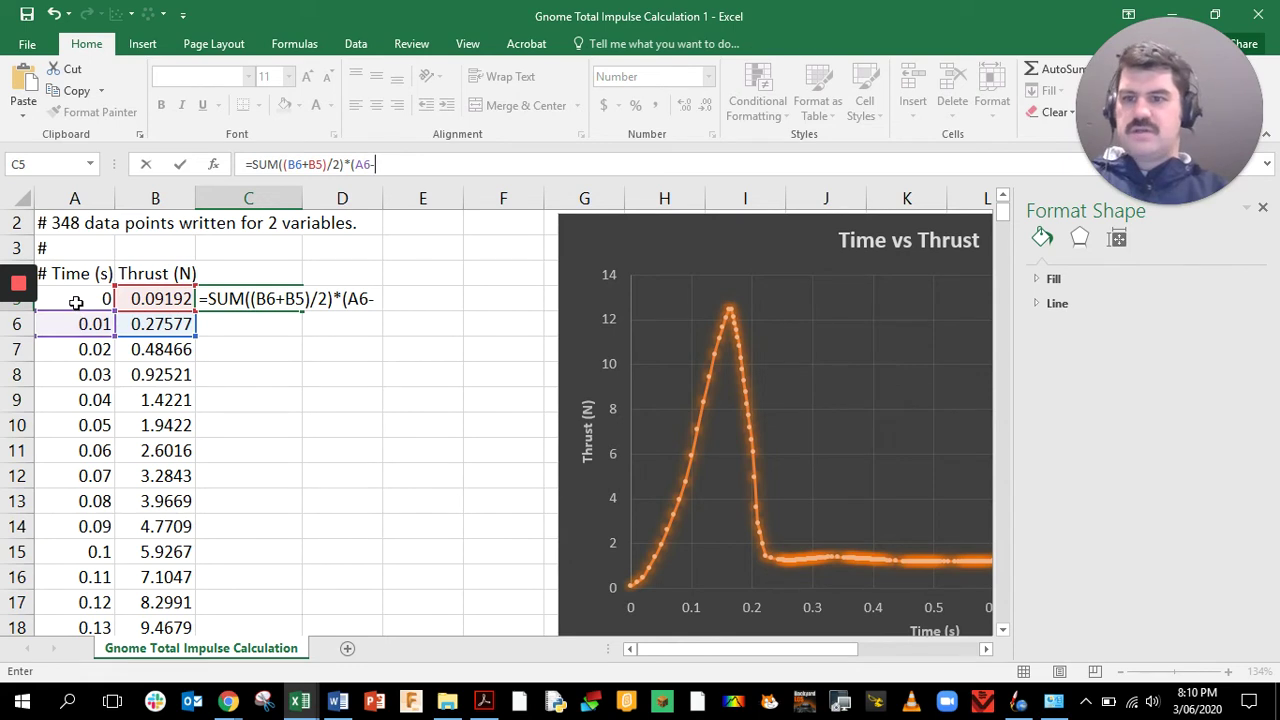
pyautogui.click(75, 298)
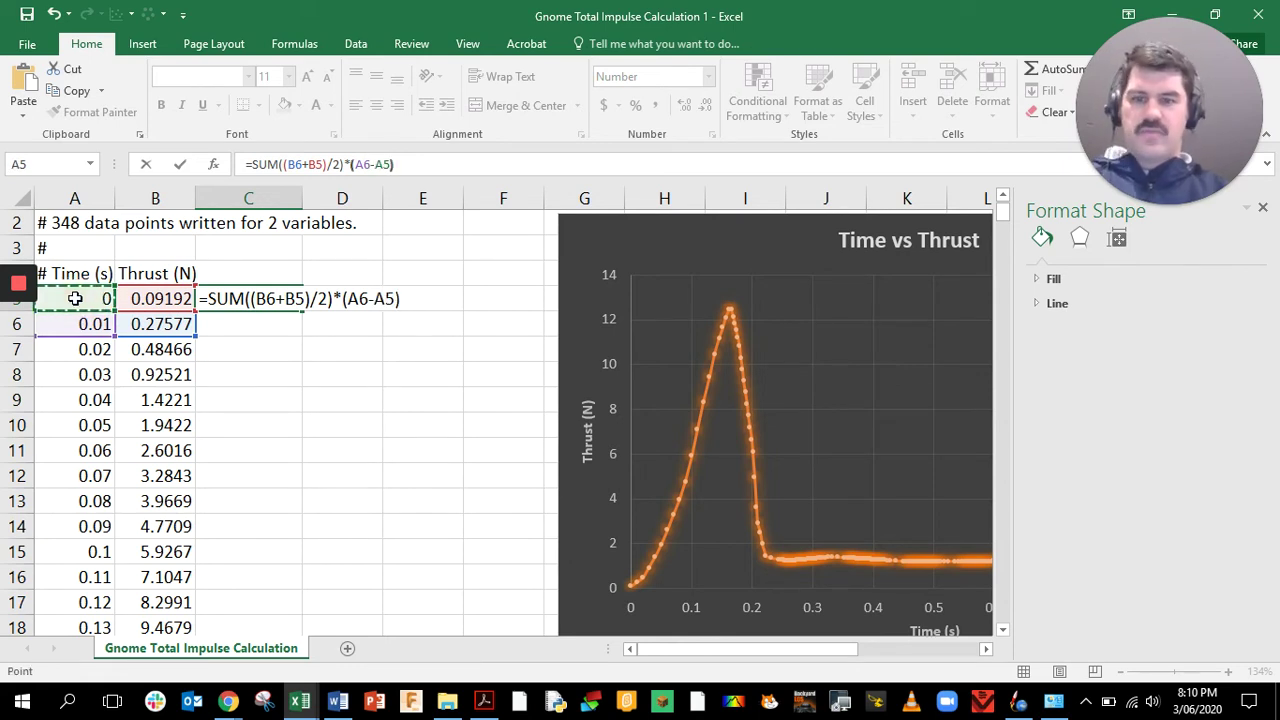
pyautogui.press('Return')
pyautogui.click(272, 297)
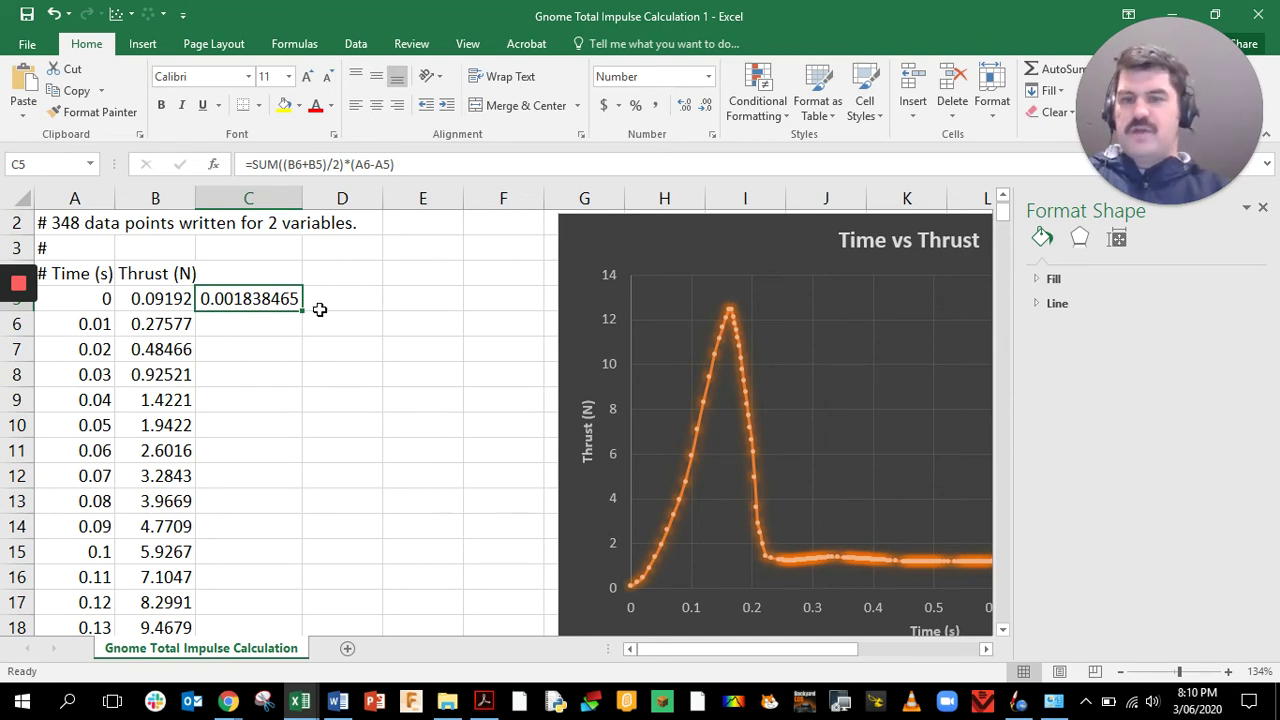
# Fill C5's trapezoid impulse formula down column C to row 195
pyautogui.click(231, 316)
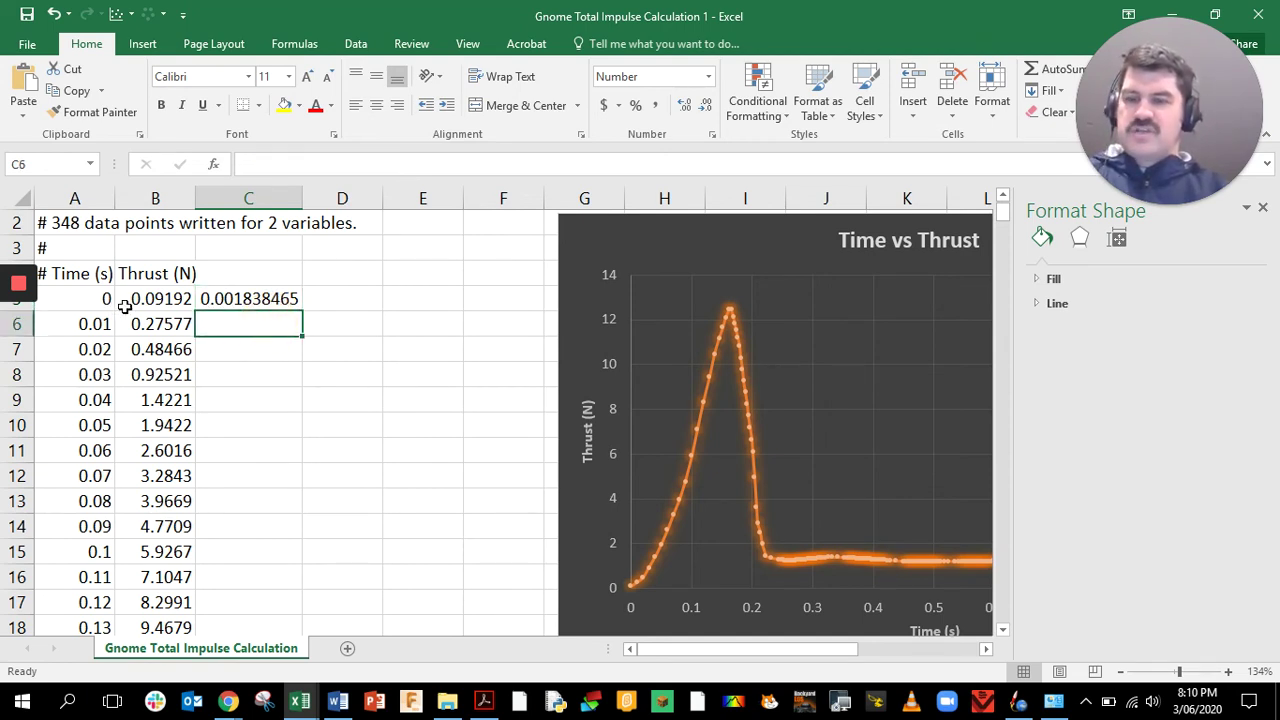
pyautogui.click(244, 298)
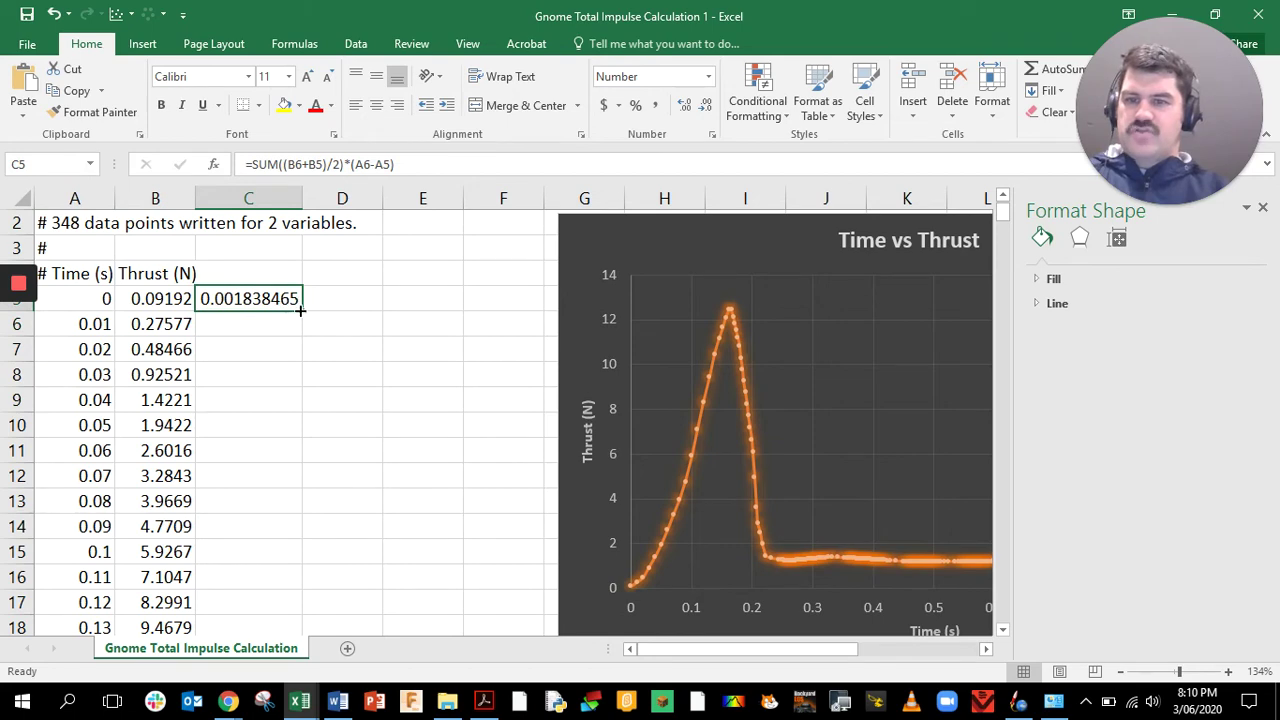
pyautogui.moveTo(301, 311); pyautogui.dragTo(290, 463)
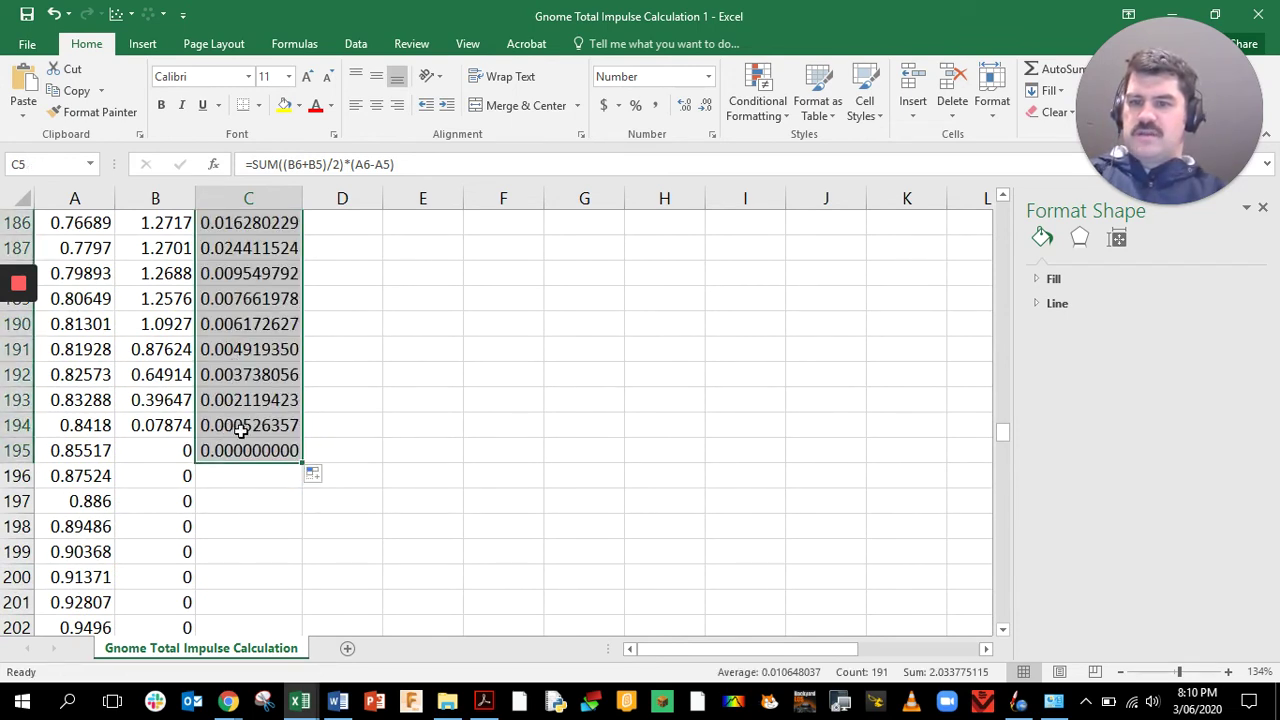
# Delete the extra trapezoid formula from C195, leaving it empty
pyautogui.click(247, 452)
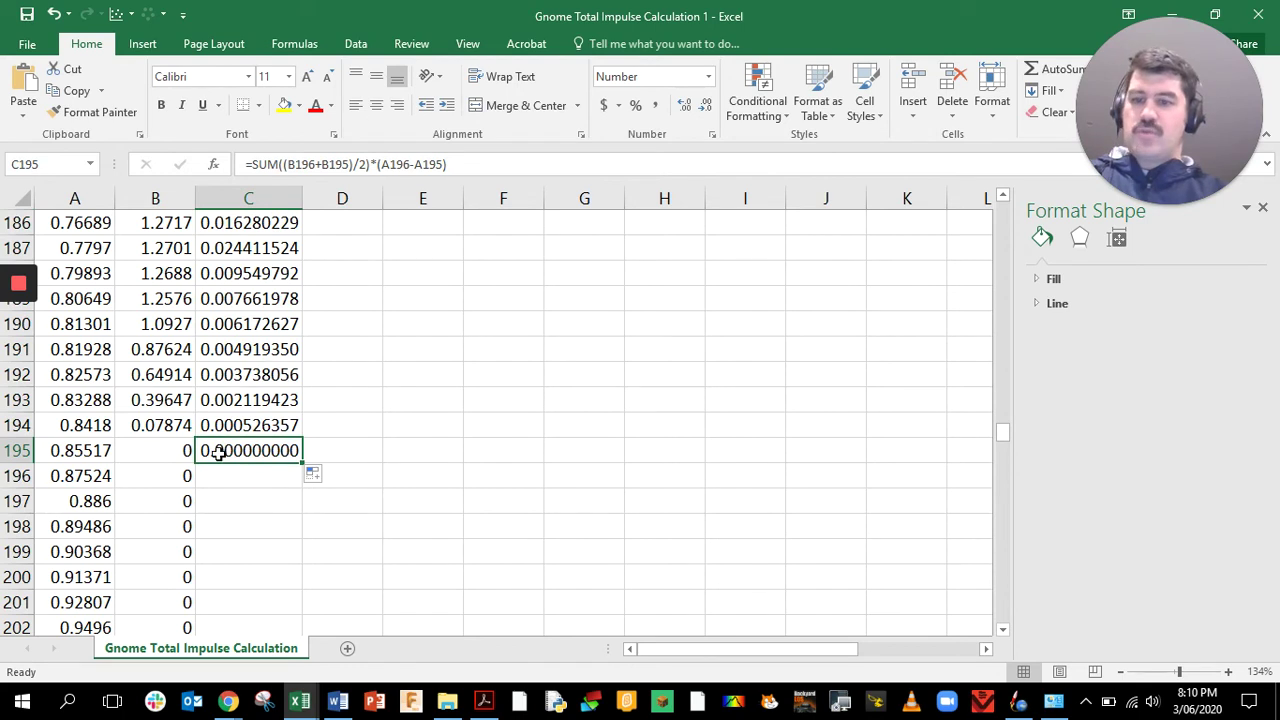
pyautogui.doubleClick(245, 452)
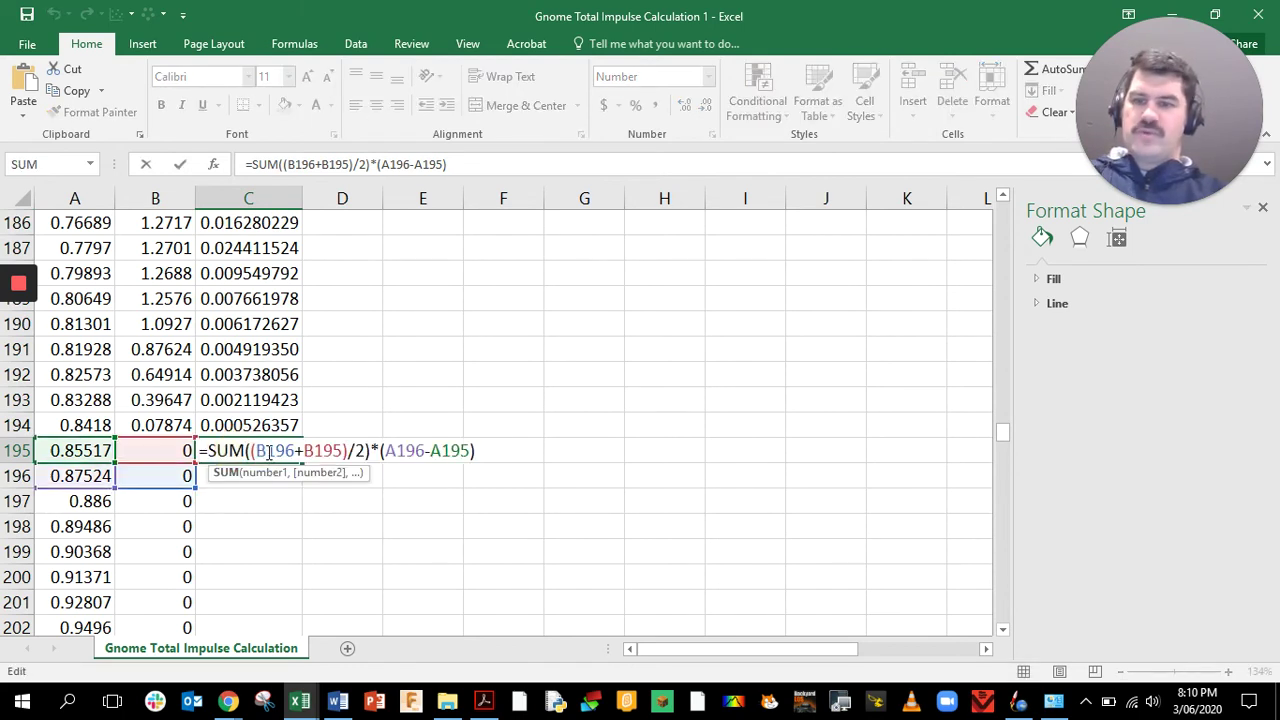
pyautogui.moveTo(474, 164); pyautogui.dragTo(250, 145)
pyautogui.press('BackSpace')
pyautogui.press('Return')
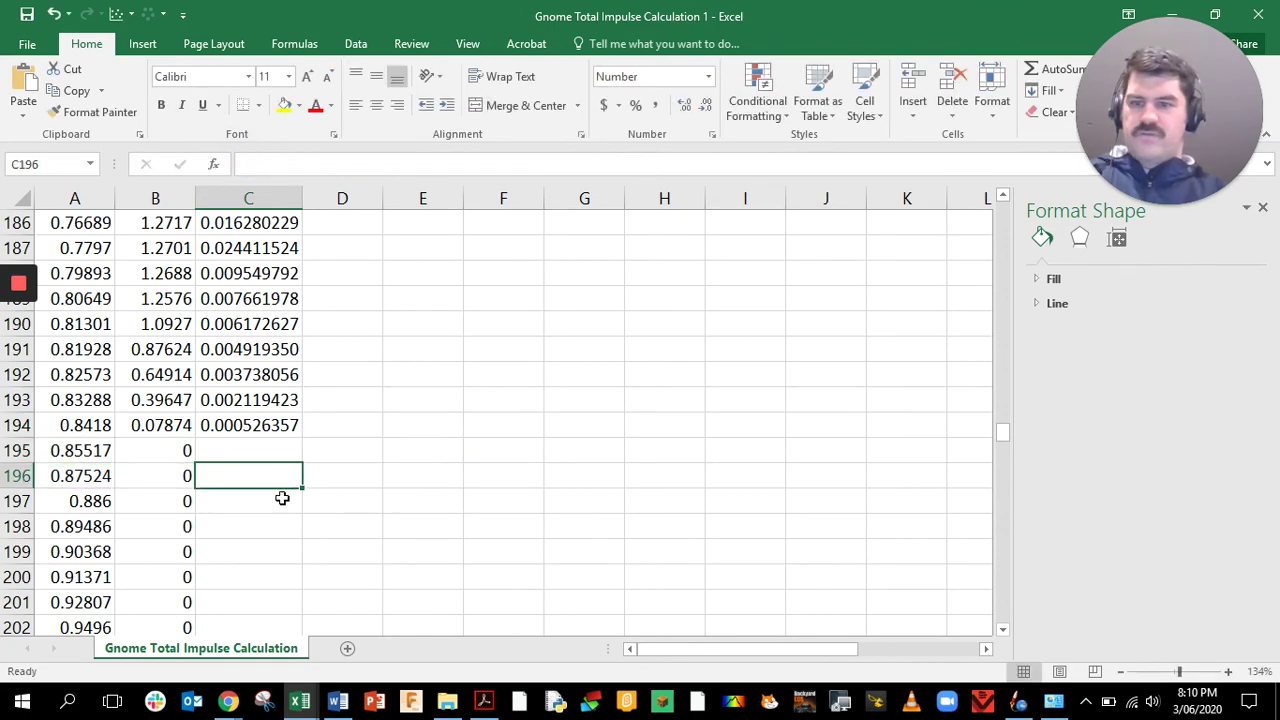
pyautogui.click(251, 449)
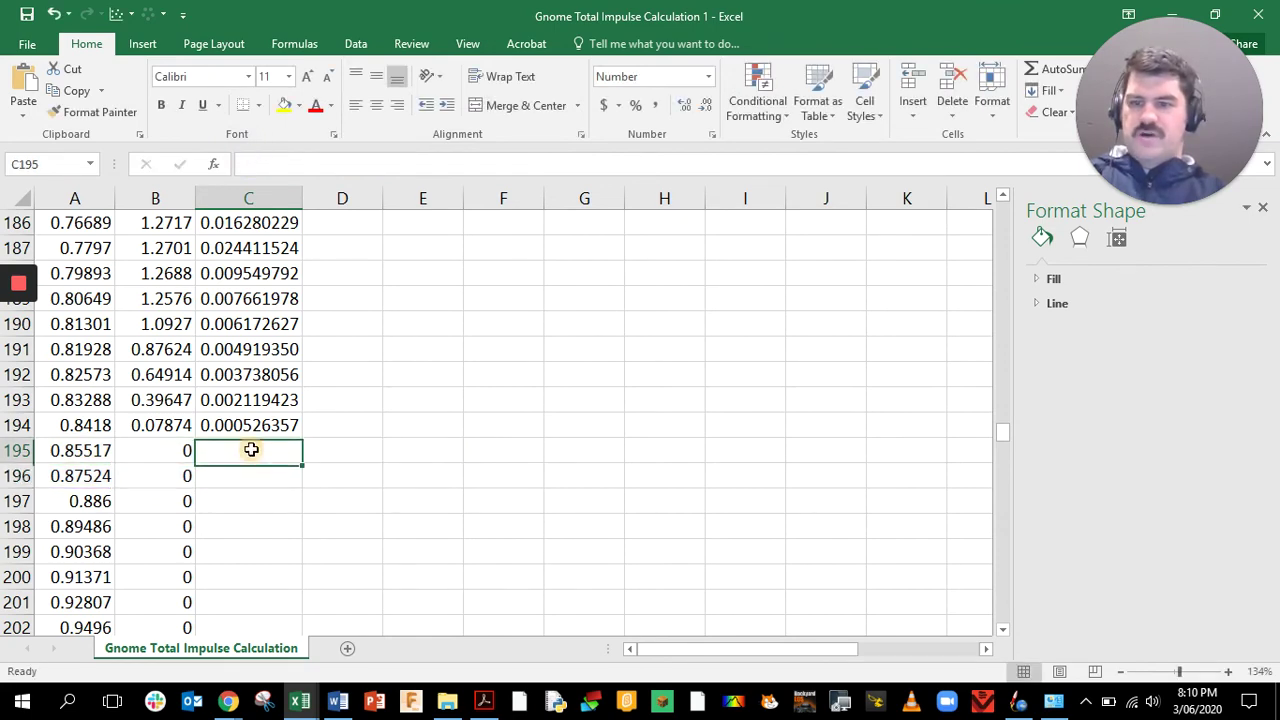
# Insert a SUM of C5:C194 into C195, giving a total impulse of 2.033775115
pyautogui.click(213, 165)
pyautogui.click(888, 632)
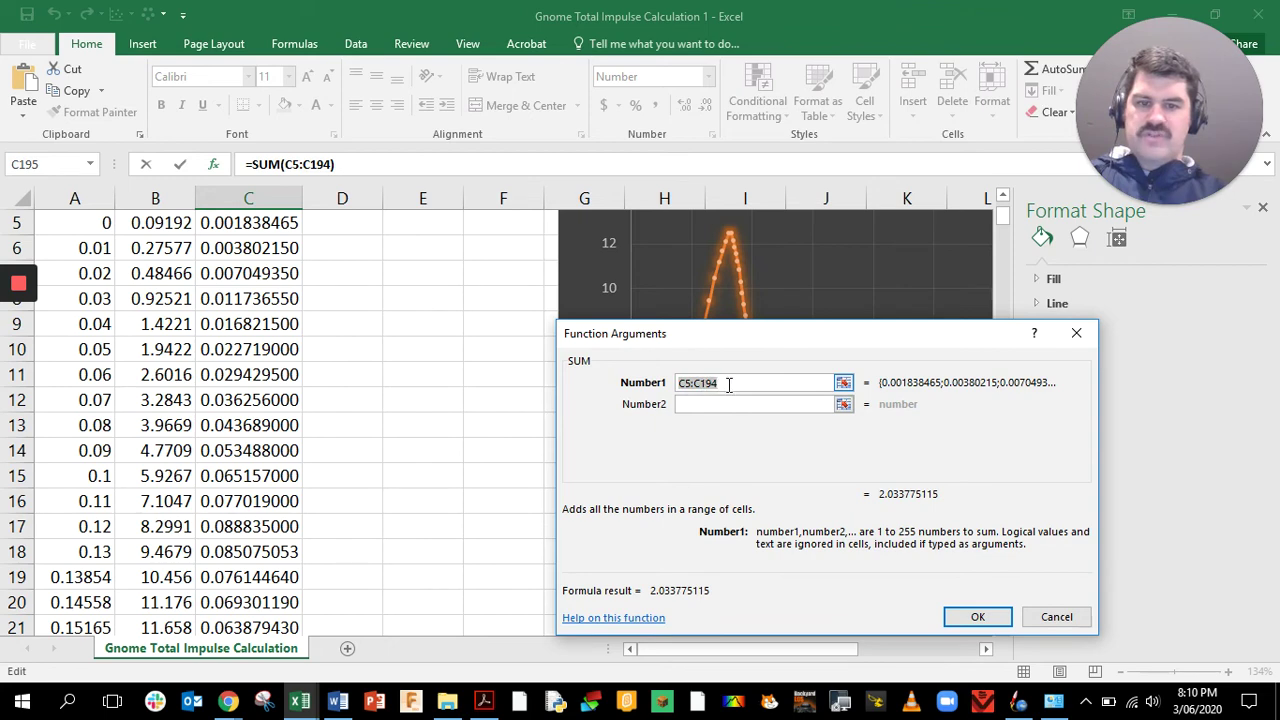
pyautogui.press('BackSpace')
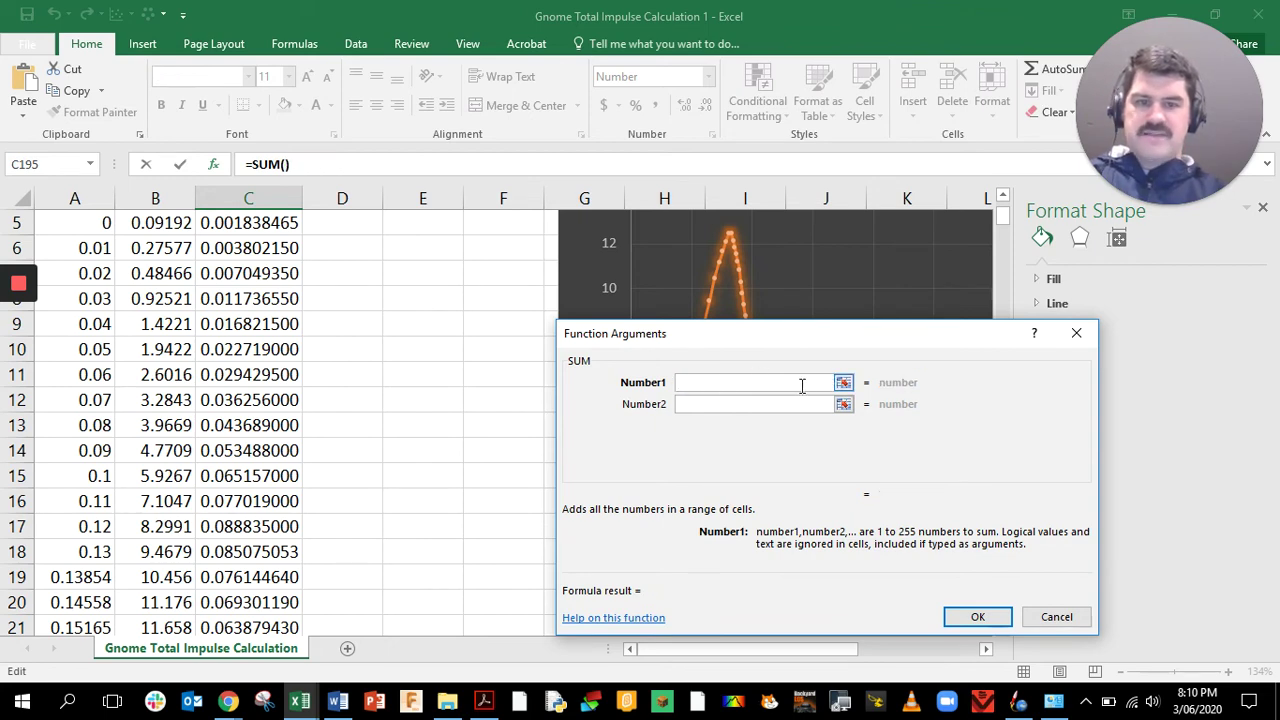
pyautogui.click(843, 382)
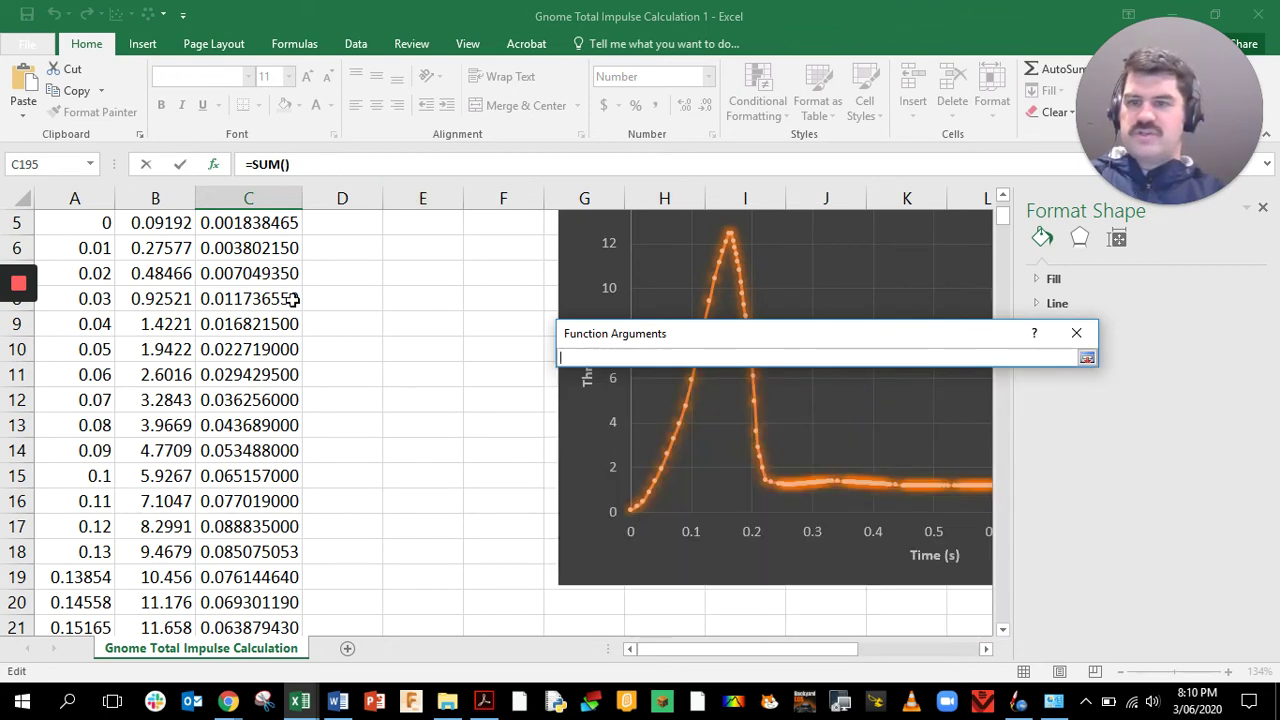
pyautogui.scroll(2, 292, 300)
pyautogui.scroll(-1, 292, 300)
pyautogui.moveTo(226, 330); pyautogui.dragTo(291, 469)
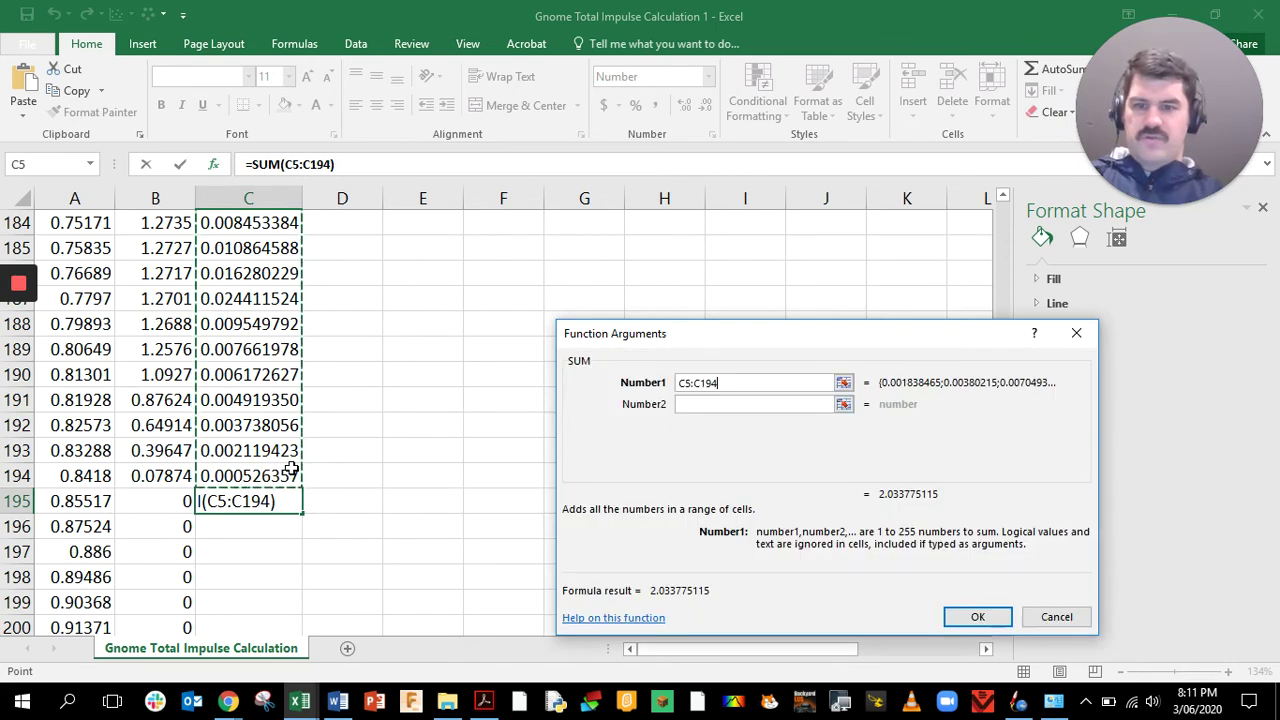
pyautogui.click(975, 617)
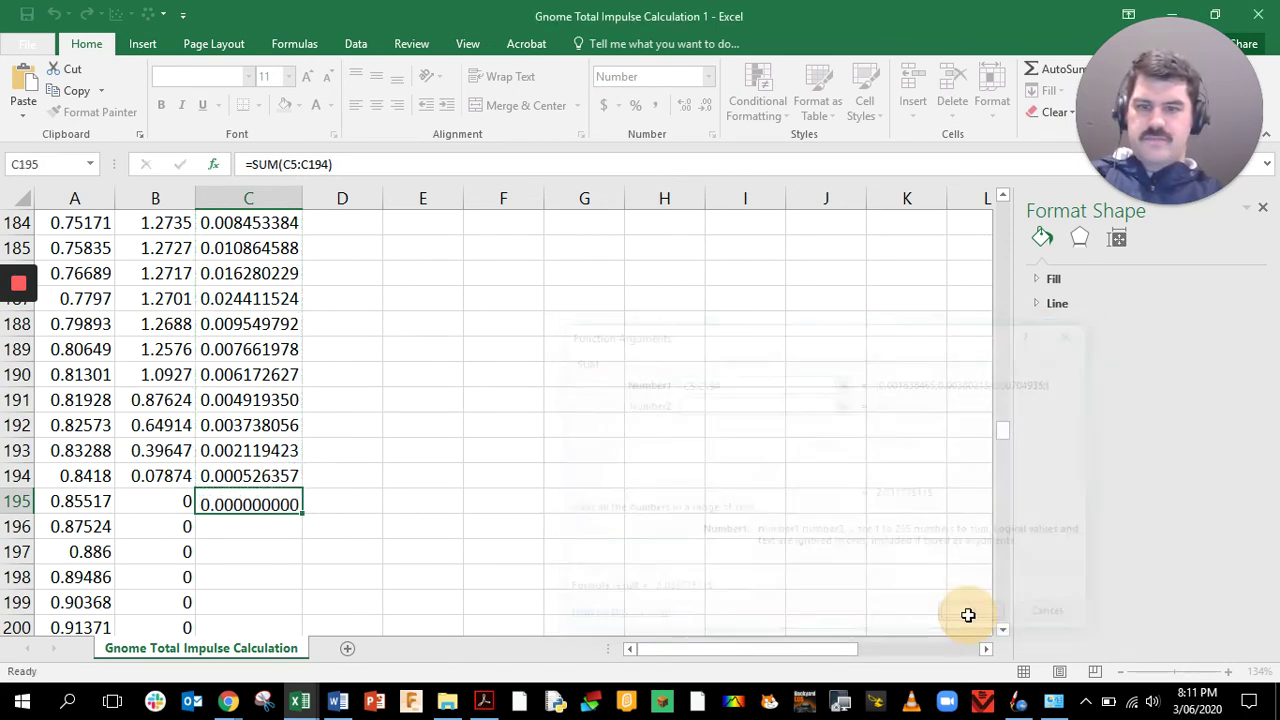
# Check the trapezoid formulas in C193 and C194 and the SUM in C195
pyautogui.click(286, 558)
pyautogui.click(268, 518)
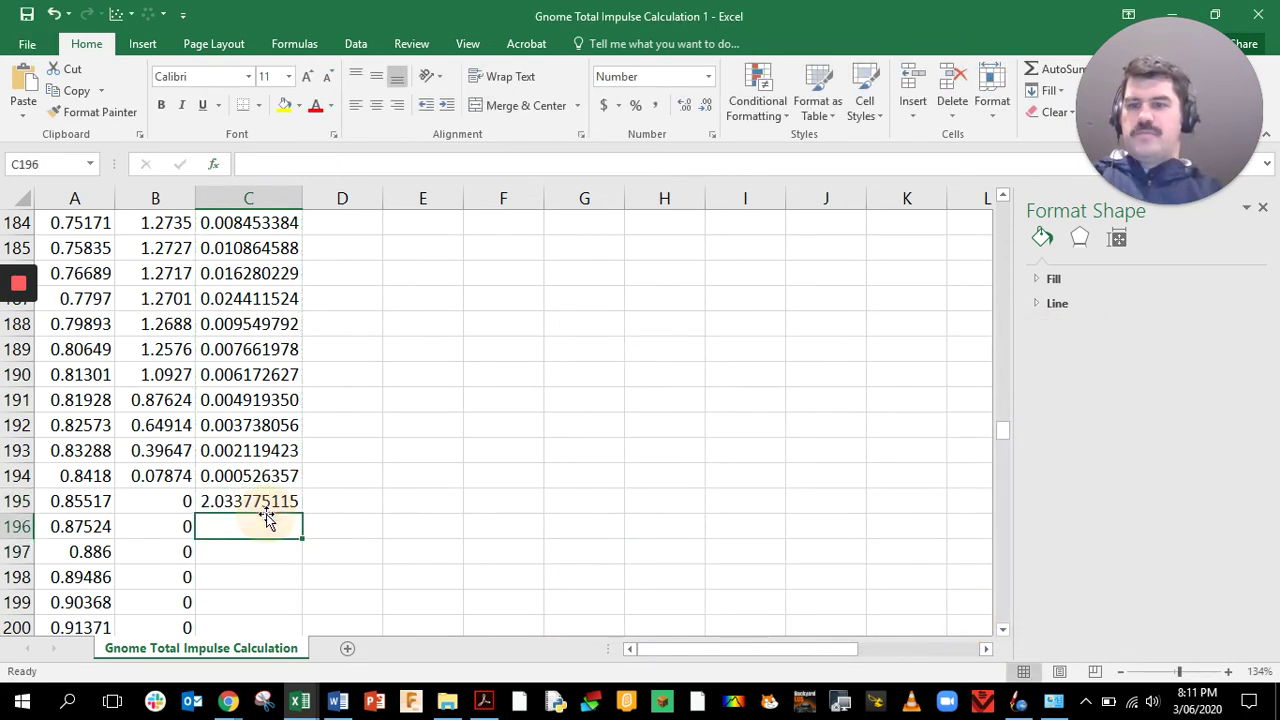
pyautogui.click(250, 501)
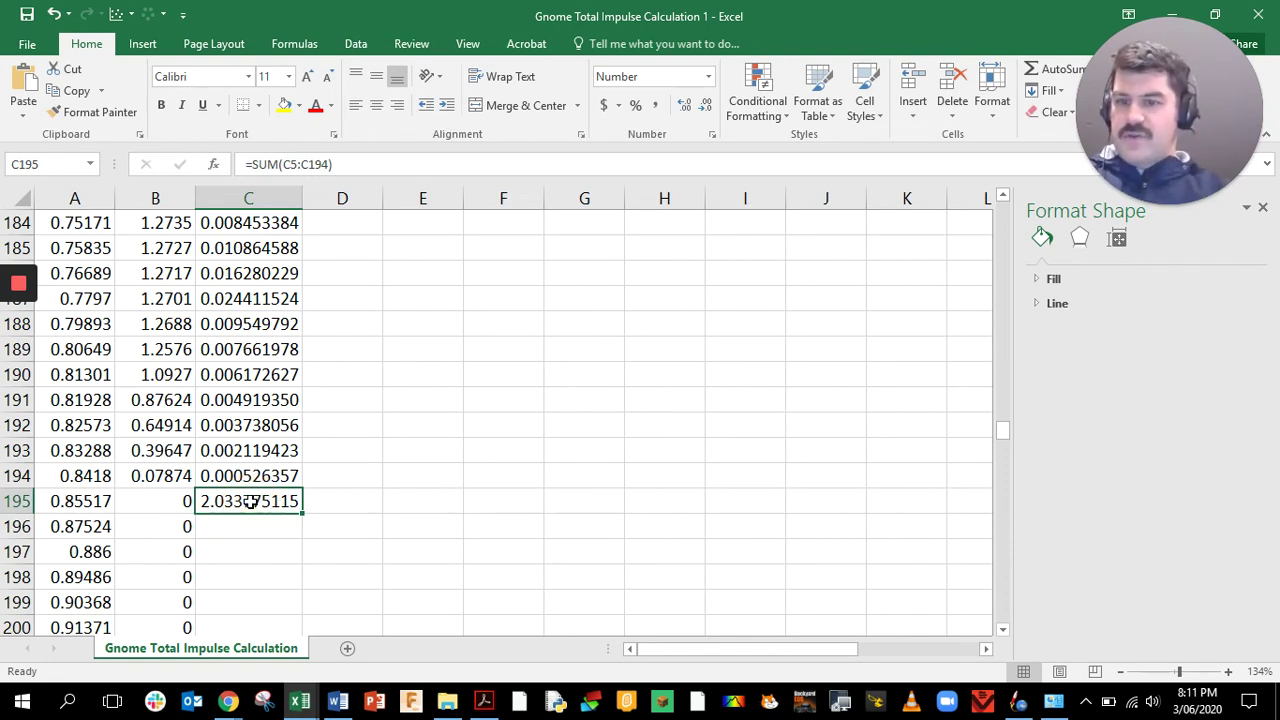
pyautogui.click(243, 247)
pyautogui.click(248, 449)
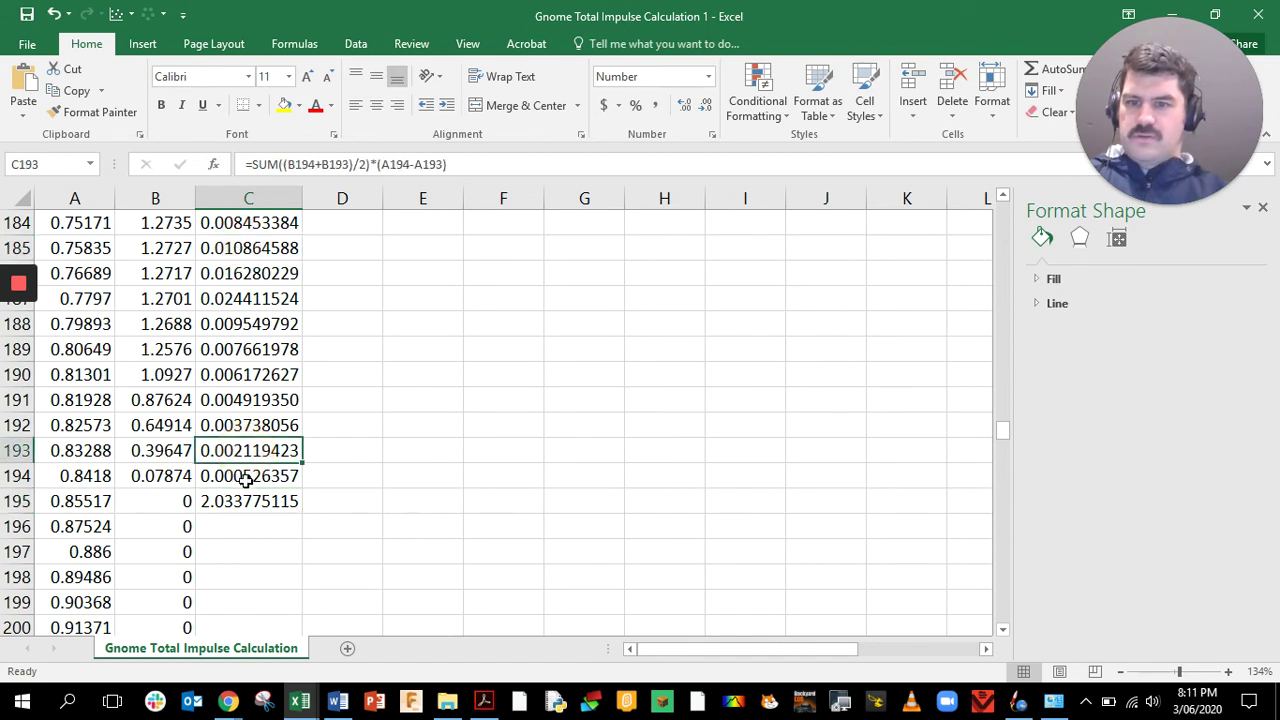
pyautogui.click(240, 475)
pyautogui.click(237, 501)
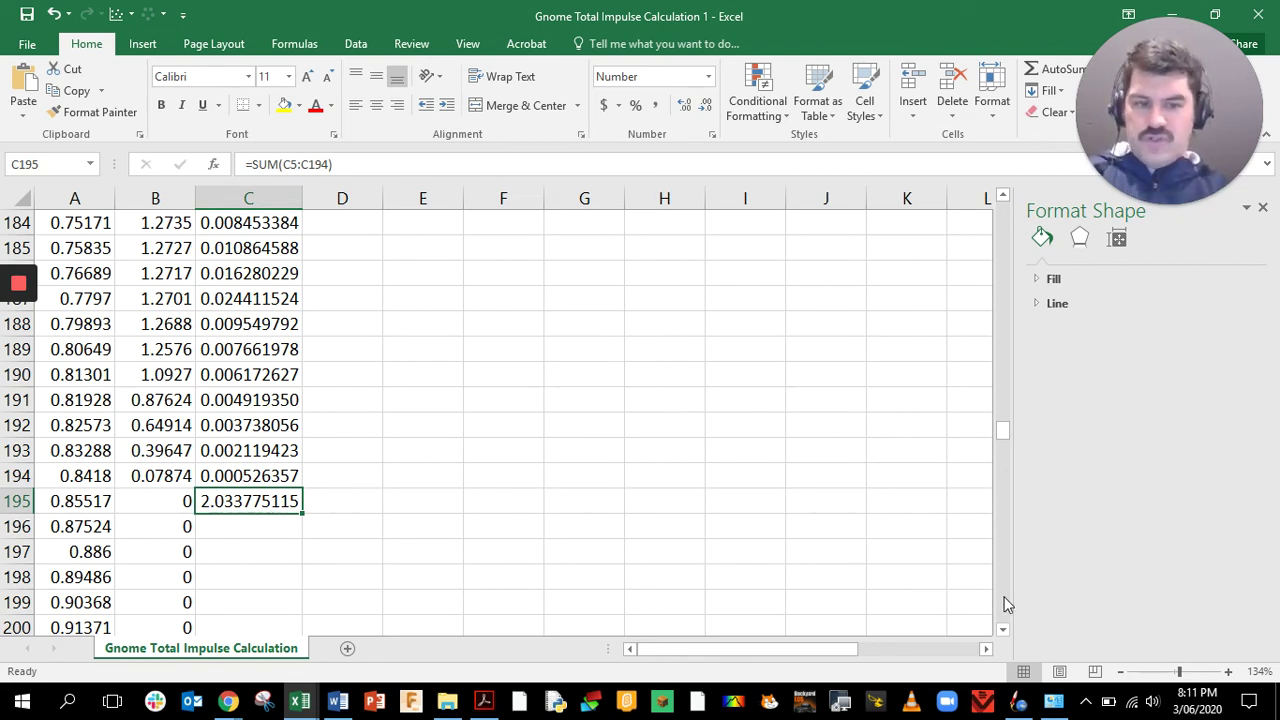
pyautogui.click(1020, 703)
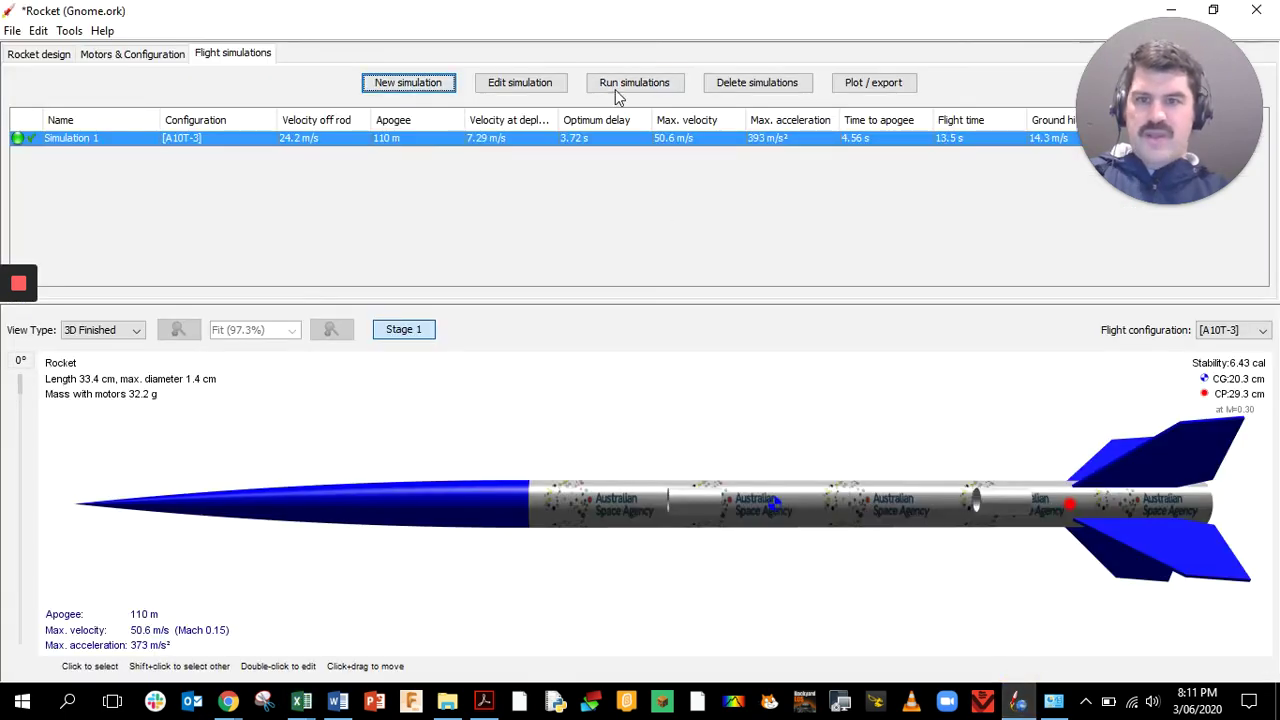
pyautogui.click(100, 54)
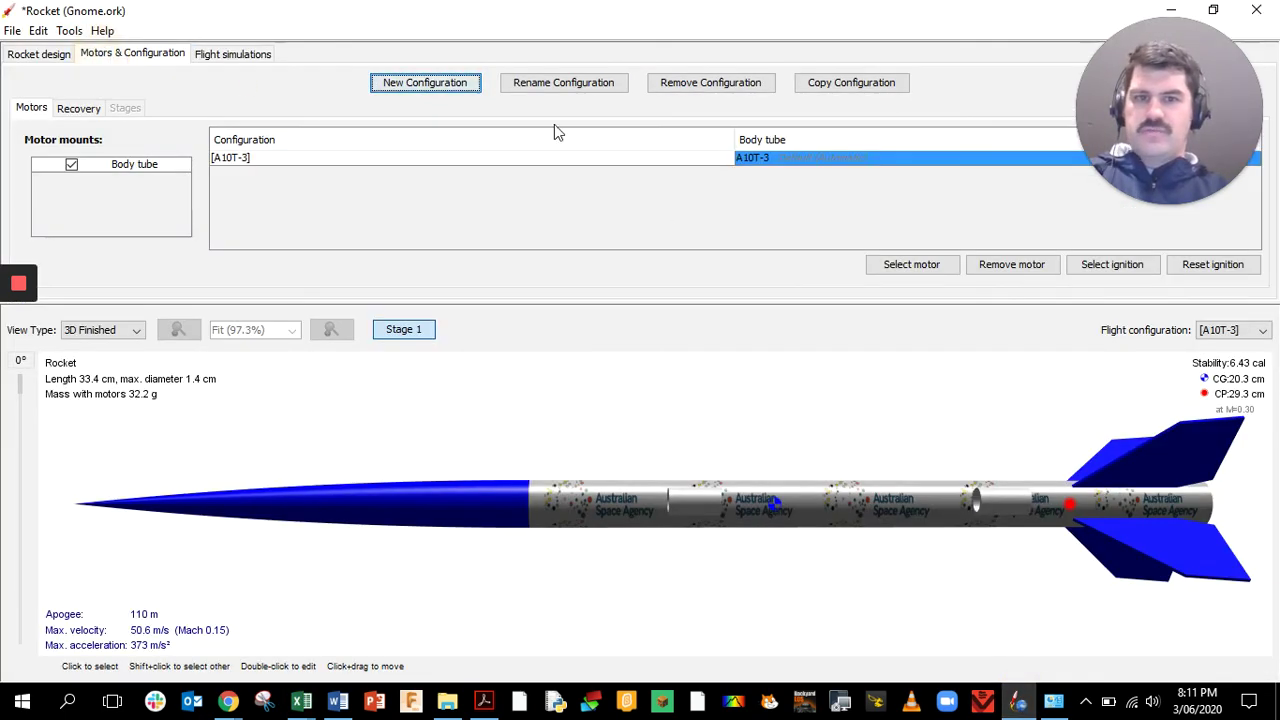
pyautogui.doubleClick(766, 158)
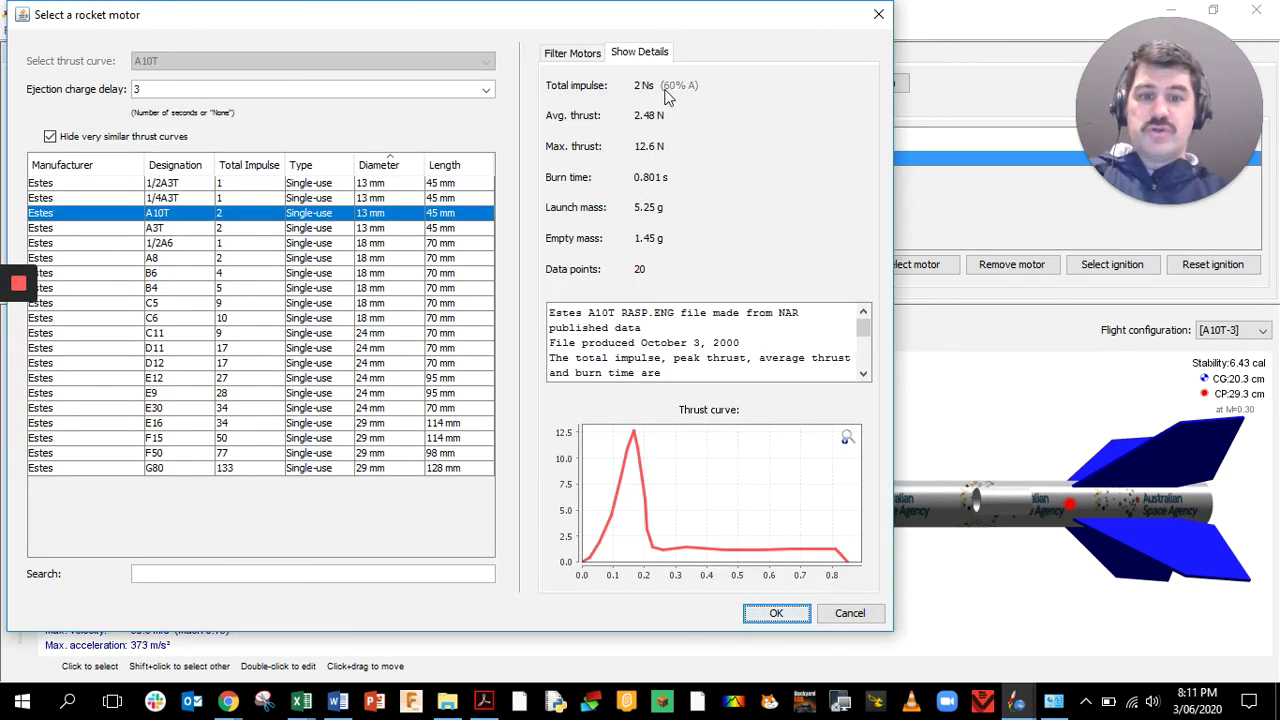
pyautogui.click(849, 614)
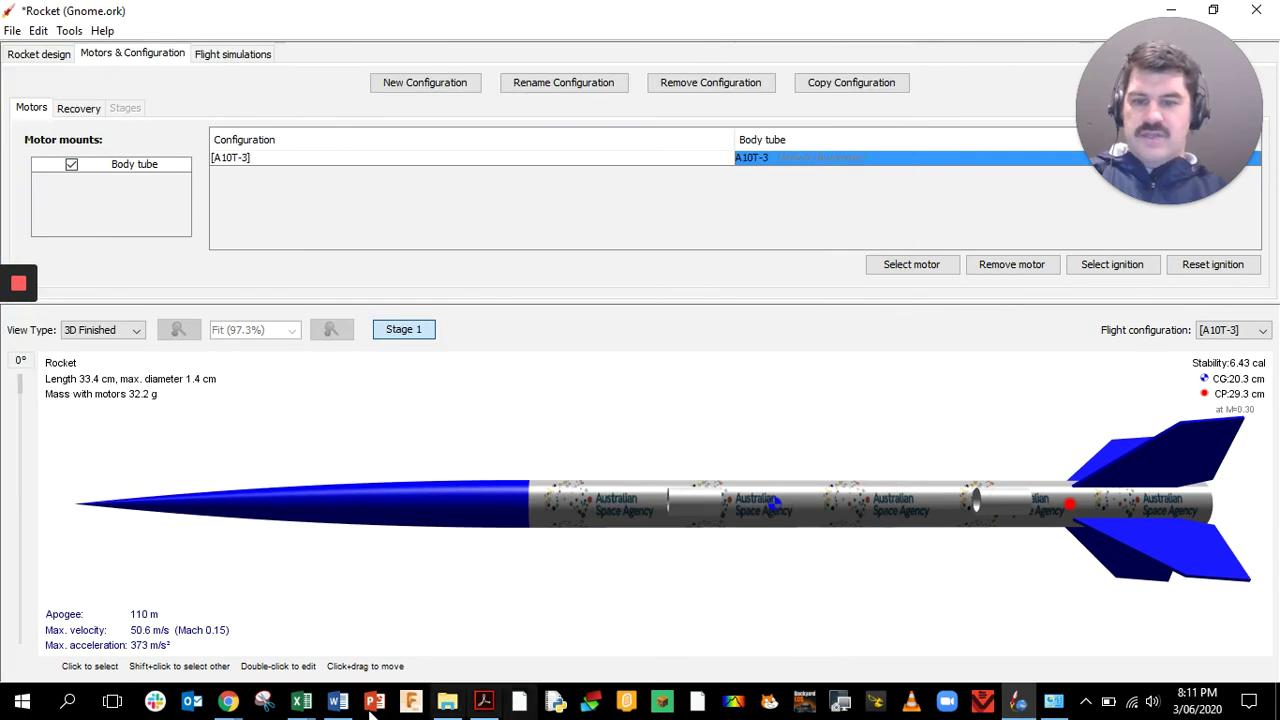
pyautogui.click(300, 701)
pyautogui.click(706, 632)
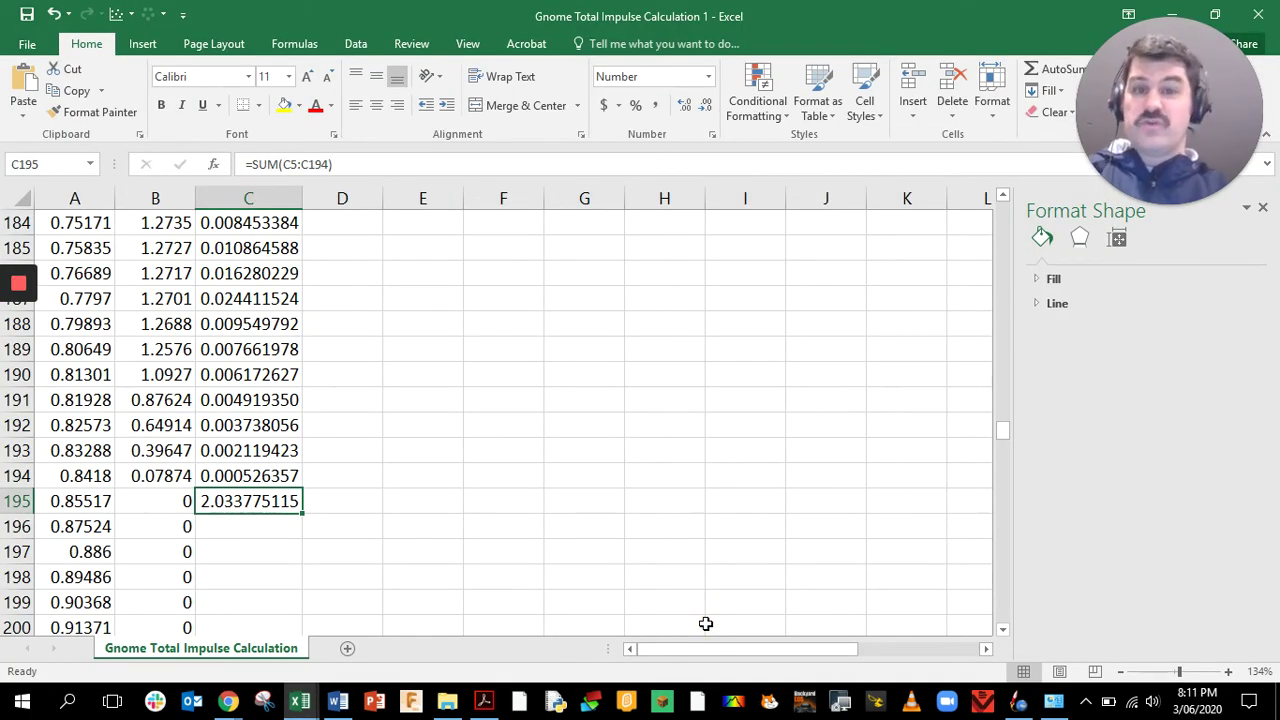
pyautogui.scroll(20, 706, 624)
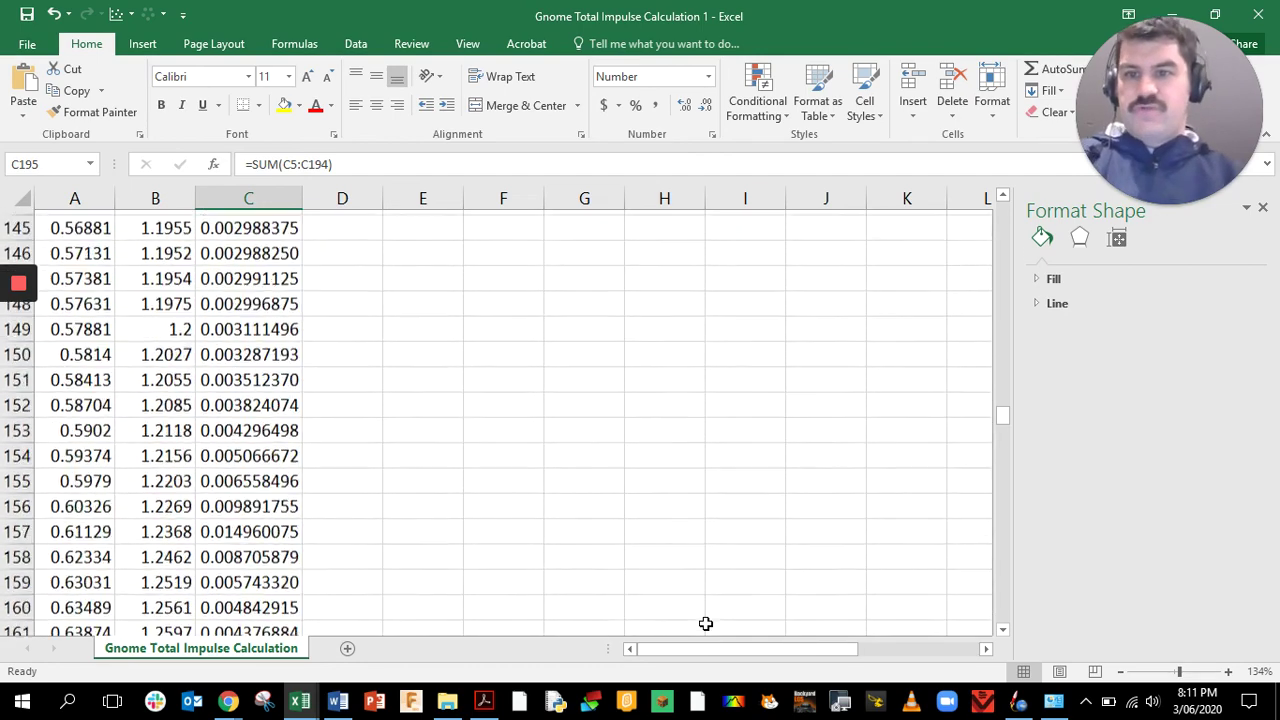
pyautogui.scroll(20, 706, 624)
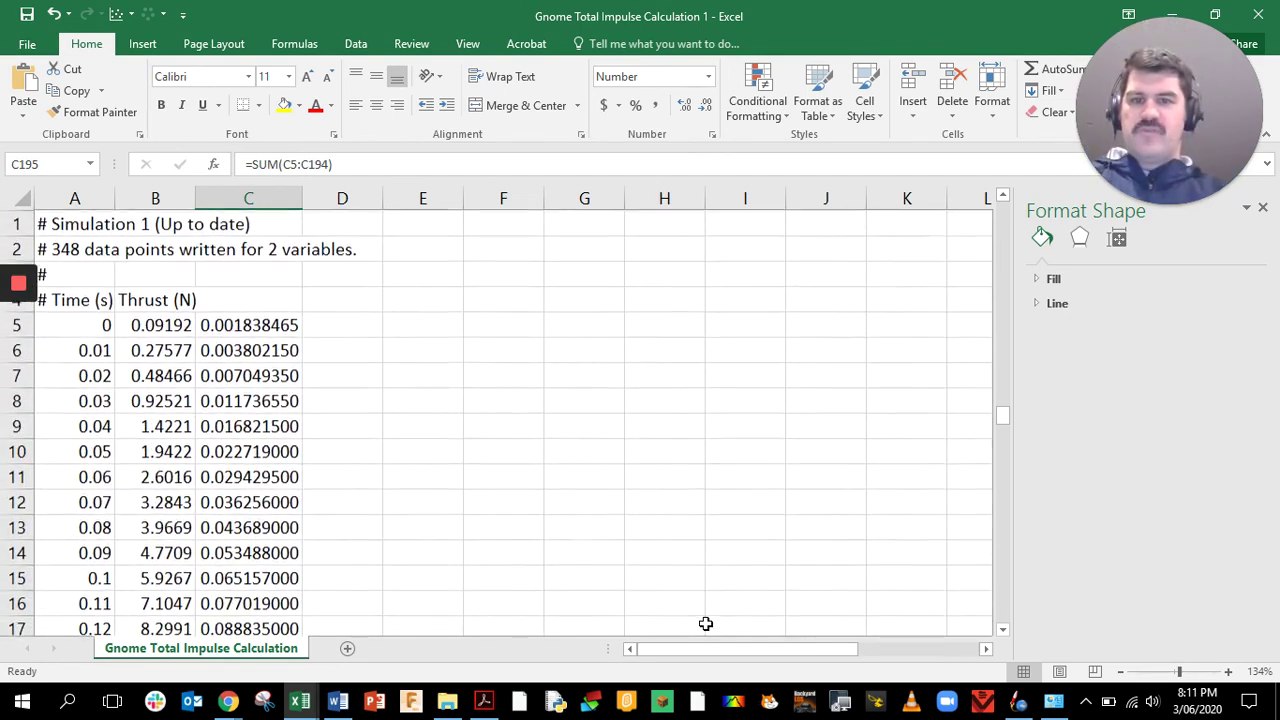
pyautogui.hscroll(3, 706, 624)
pyautogui.scroll(-3, 706, 624)
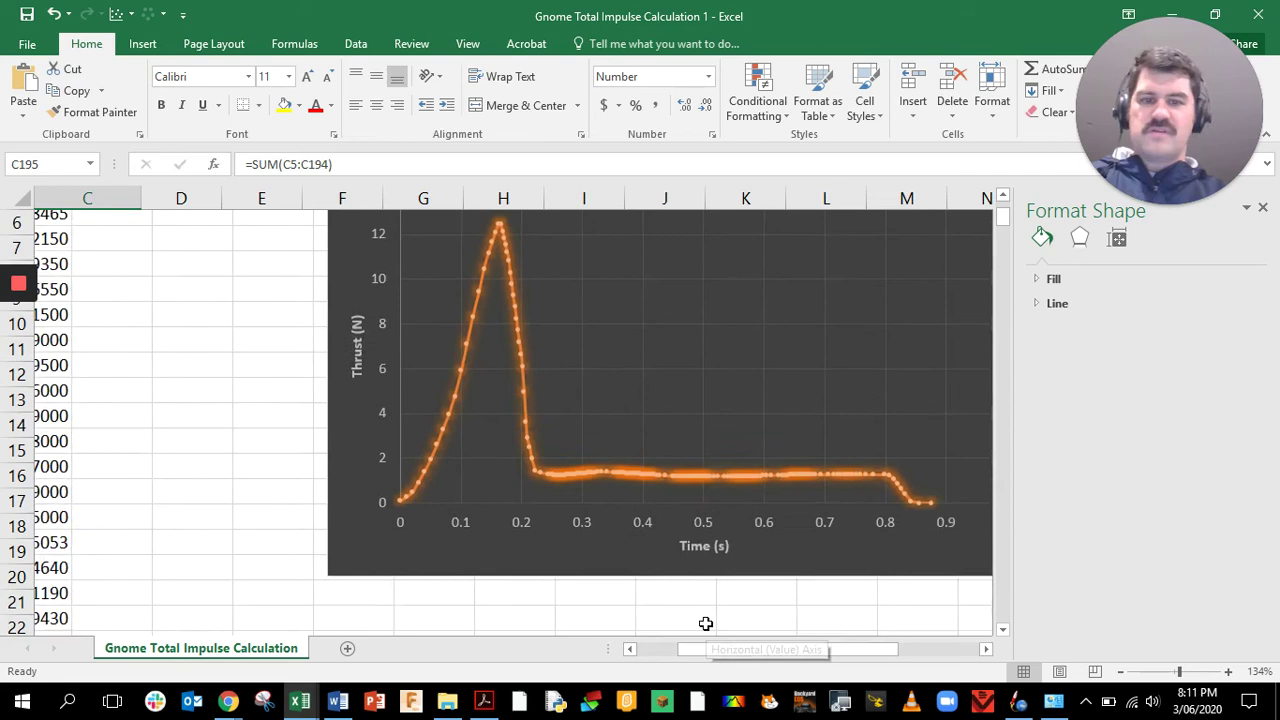
pyautogui.scroll(3, 706, 624)
pyautogui.hscroll(1, 706, 624)
pyautogui.hscroll(-3, 706, 624)
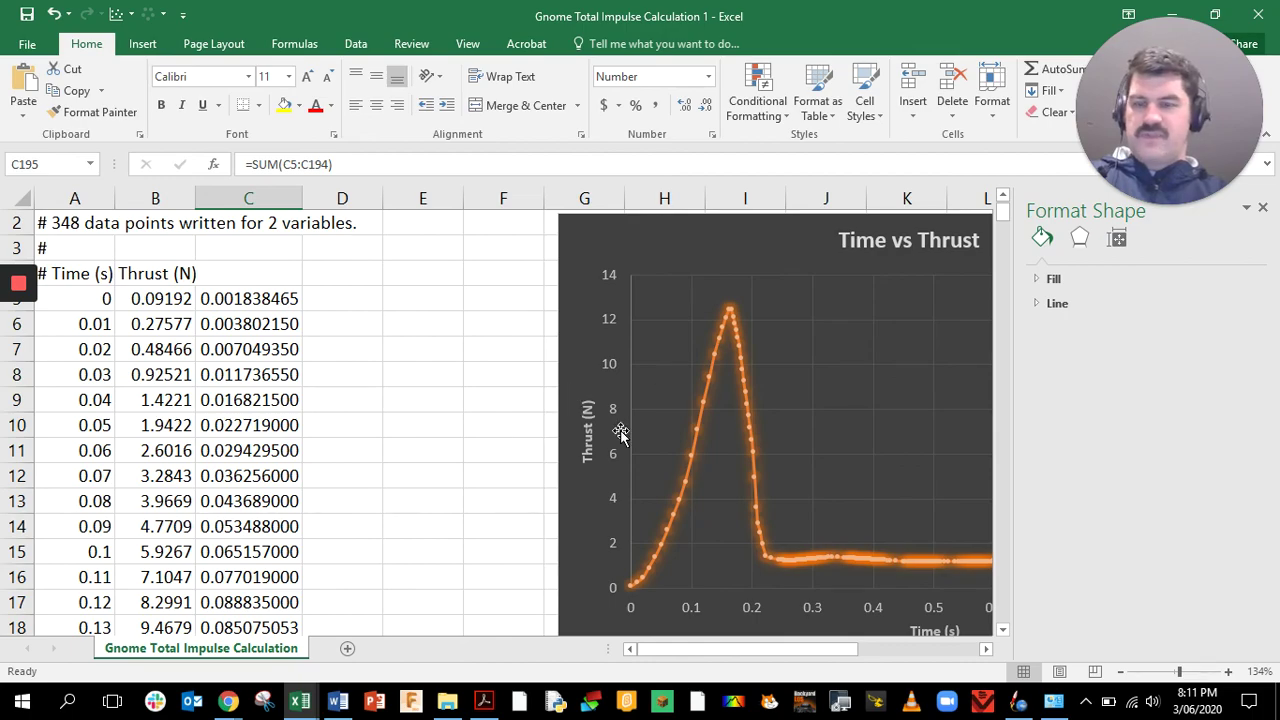
pyautogui.scroll(-20, 466, 565)
pyautogui.scroll(-20, 466, 565)
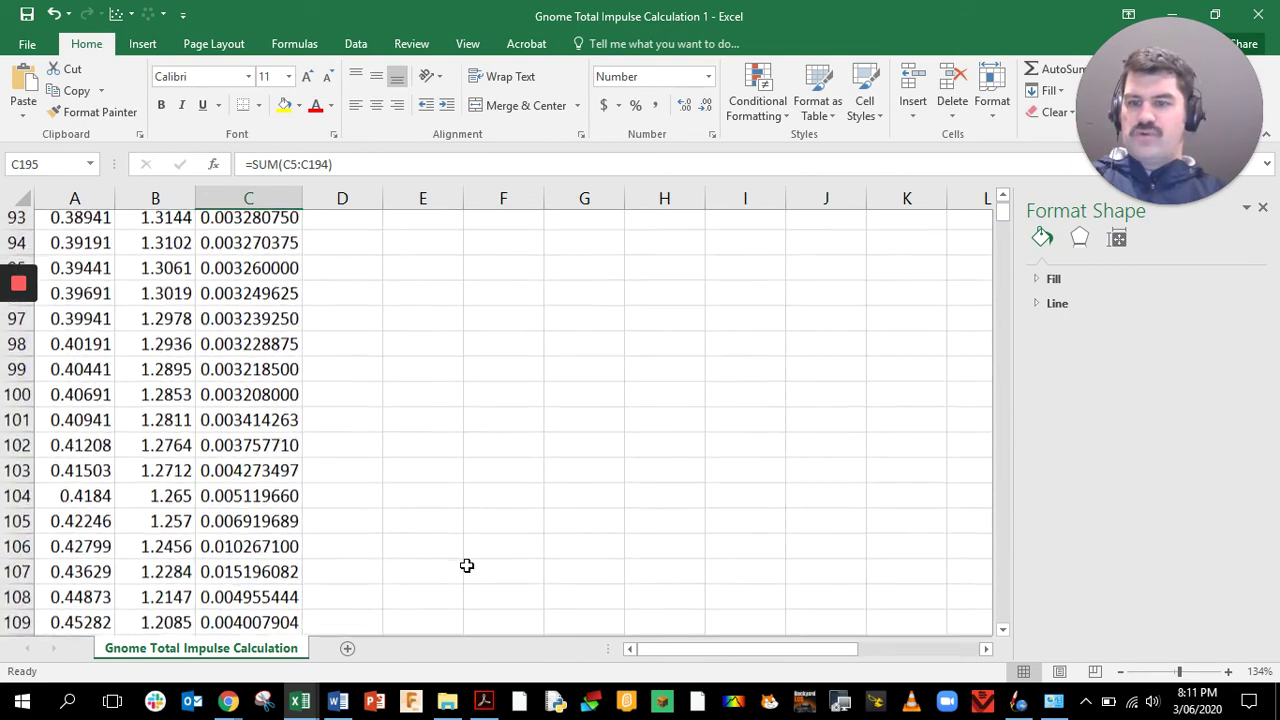
pyautogui.scroll(-13, 466, 565)
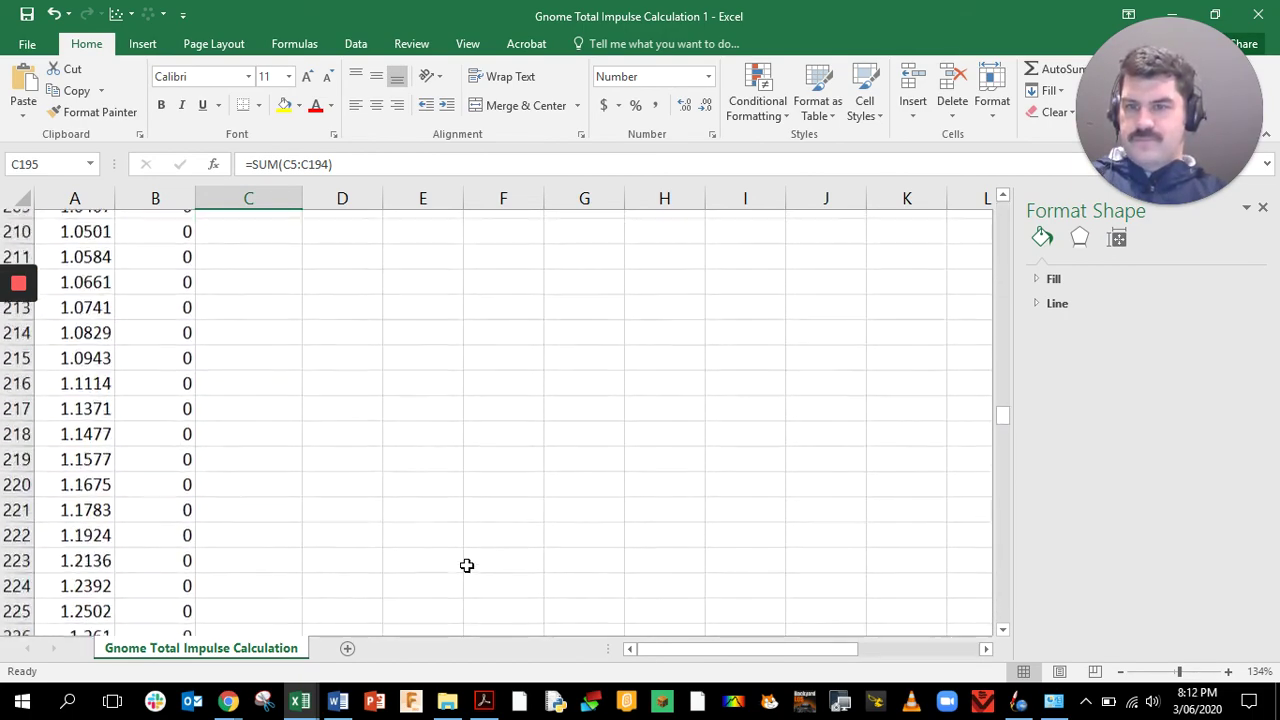
pyautogui.scroll(7, 466, 565)
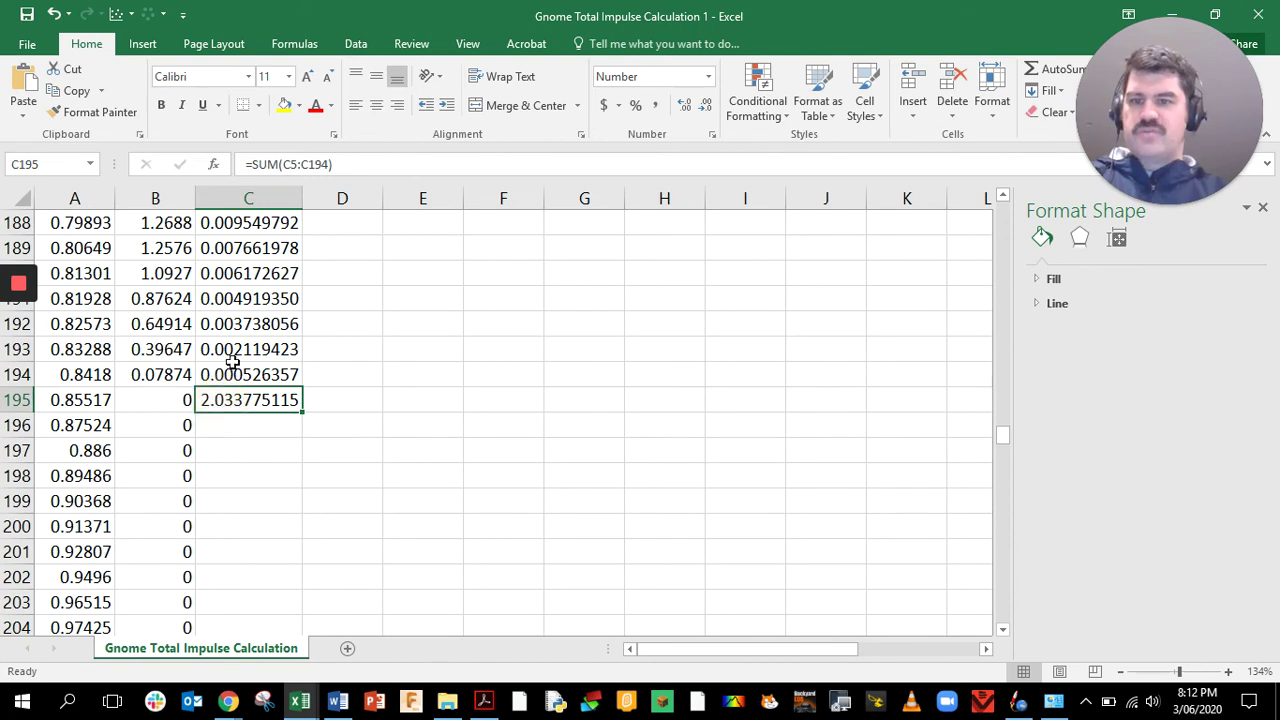
pyautogui.click(232, 366)
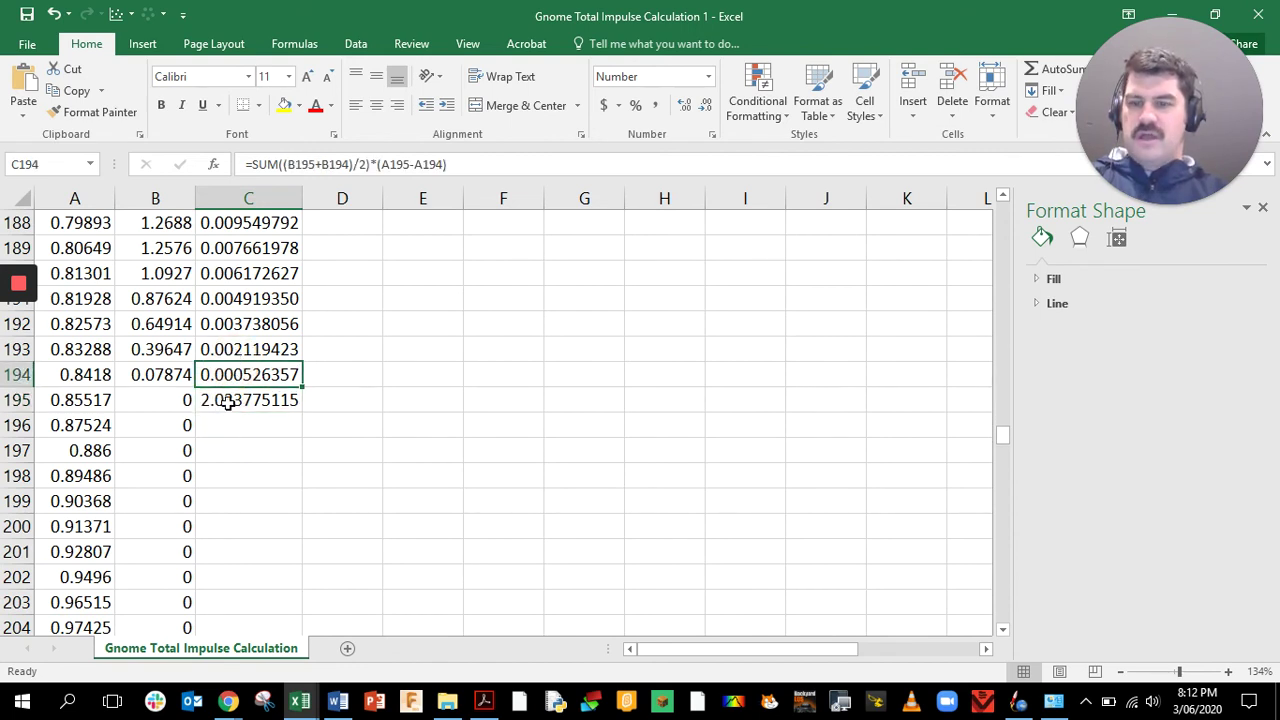
pyautogui.click(228, 401)
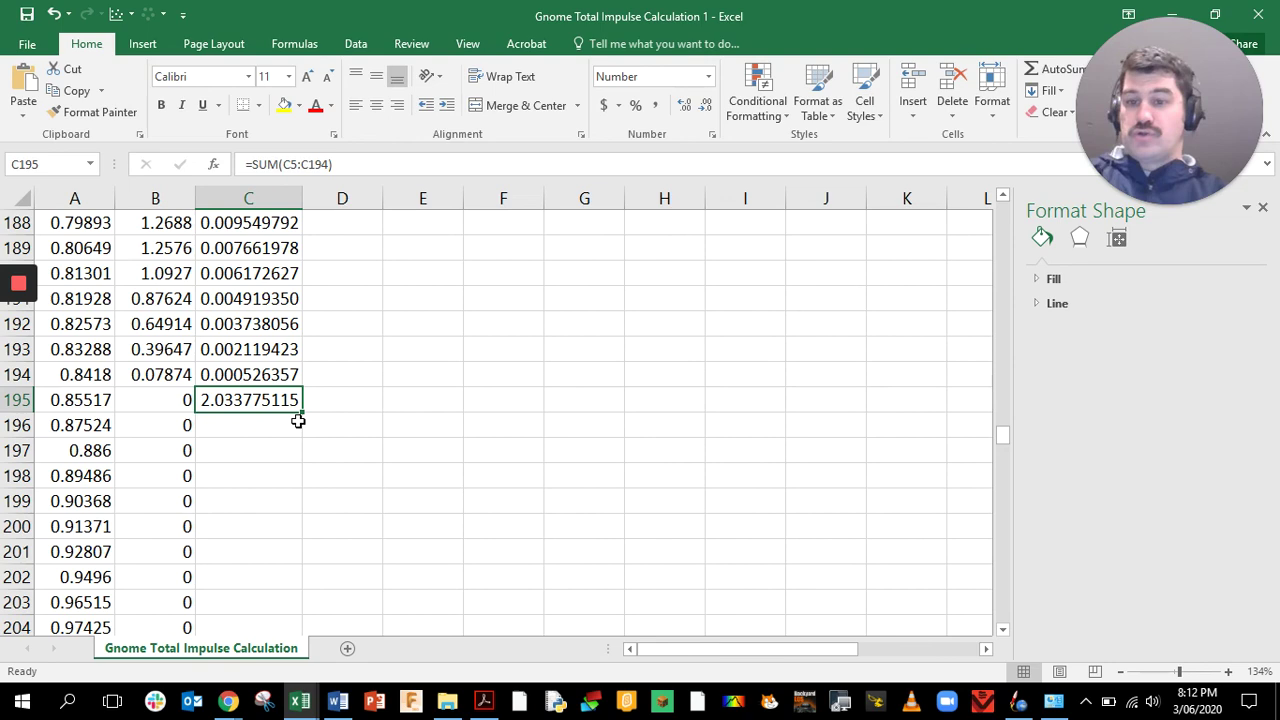